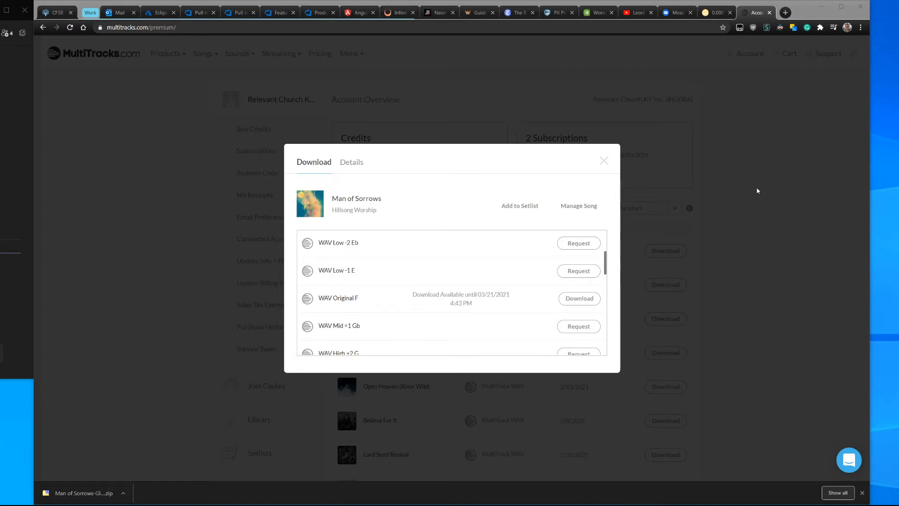
key(alt+Tab)
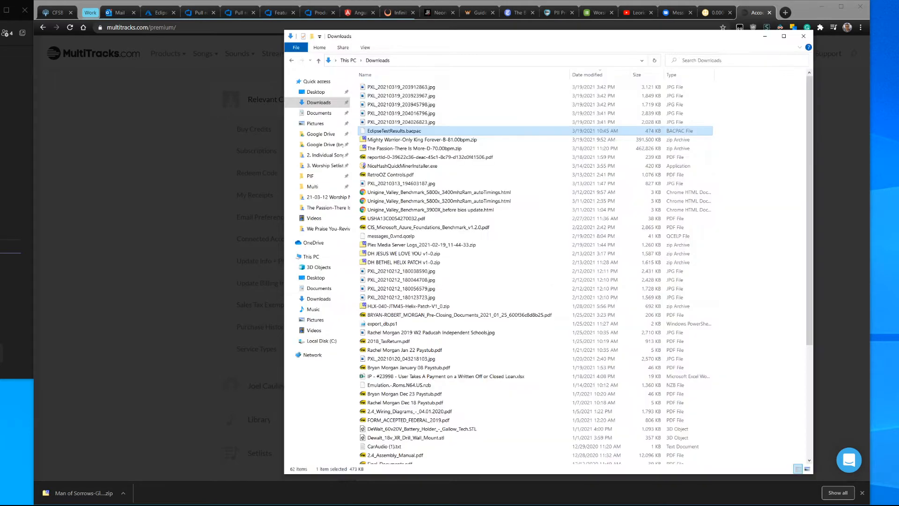
drag(689, 35, 898, 35)
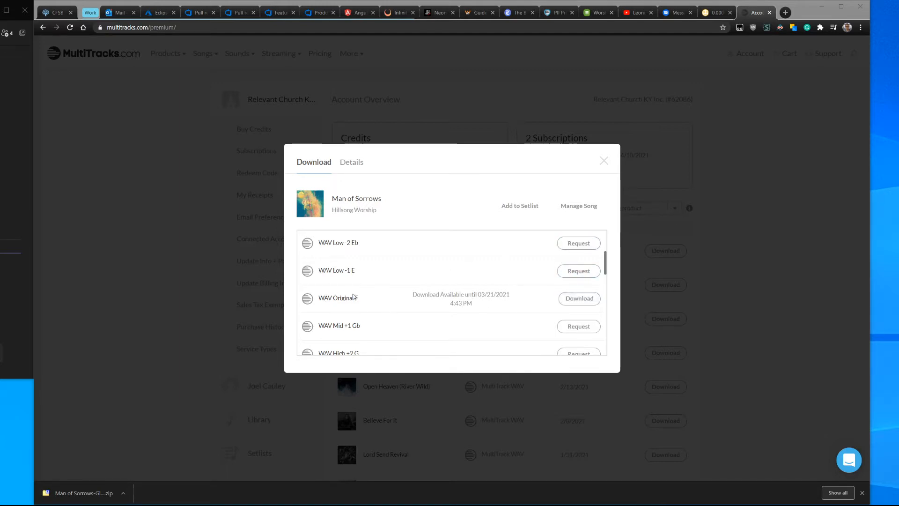
Step: Open the downloaded Man of Sorrows zip archive in 7-Zip and move its window aside
scroll(346, 298, up, 2)
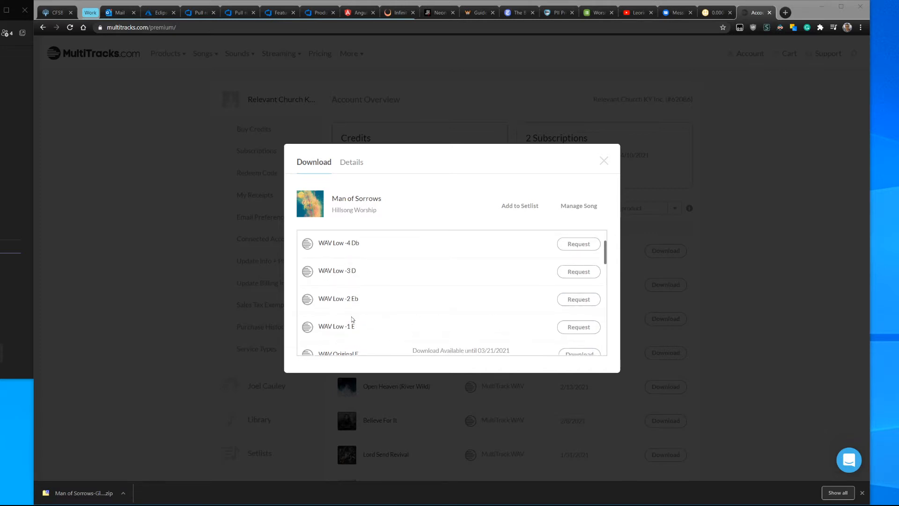
scroll(365, 269, down, 3)
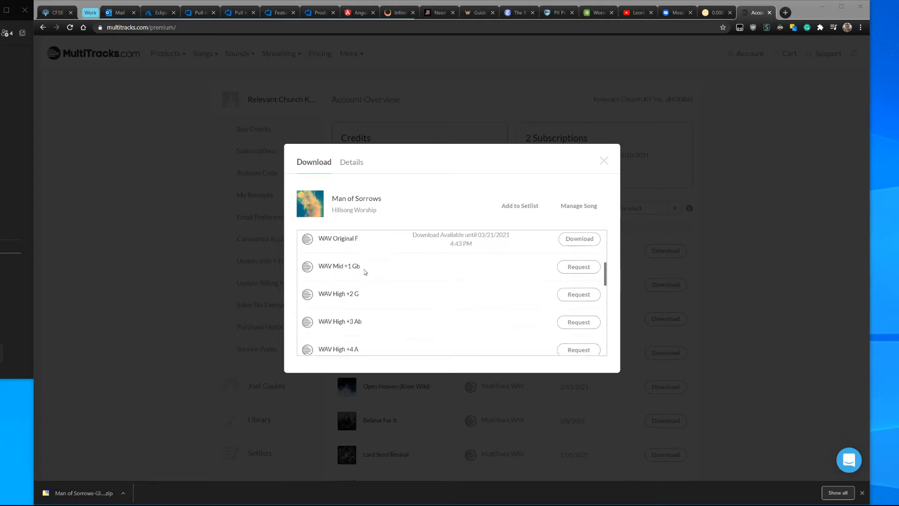
scroll(365, 271, down, 2)
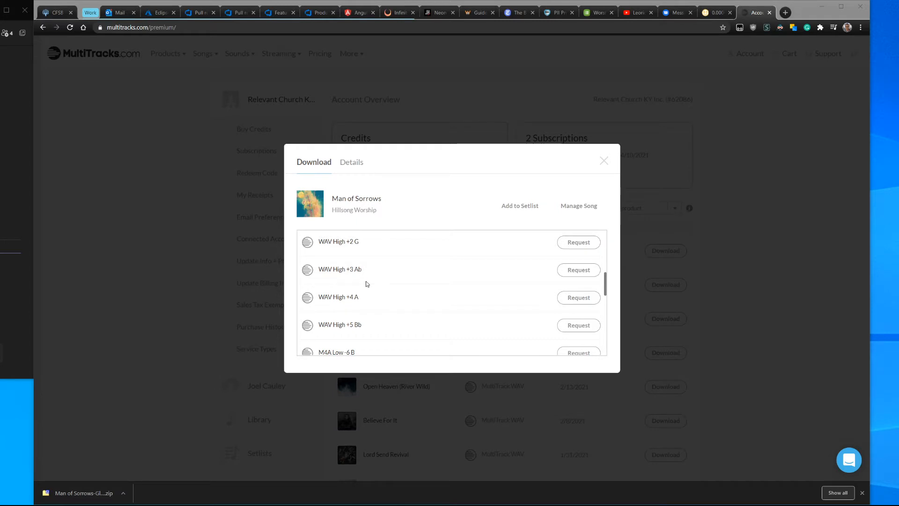
scroll(367, 284, up, 3)
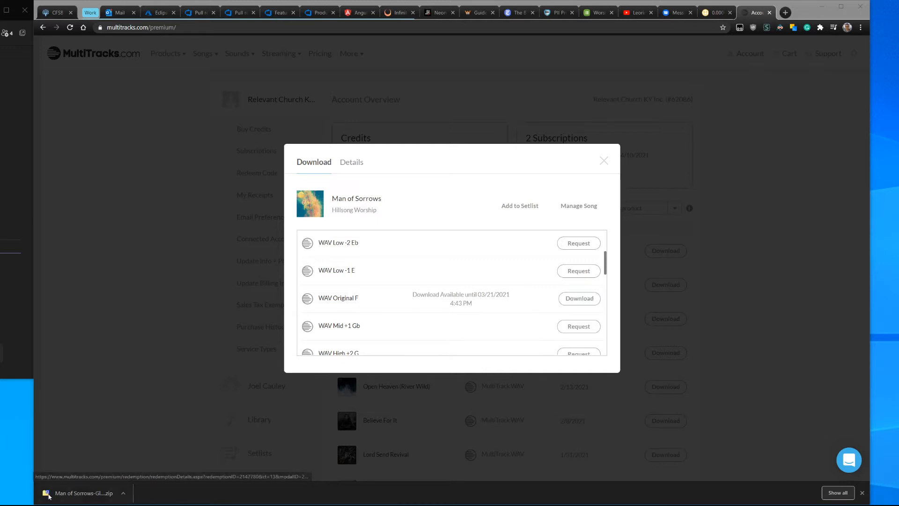
click(99, 493)
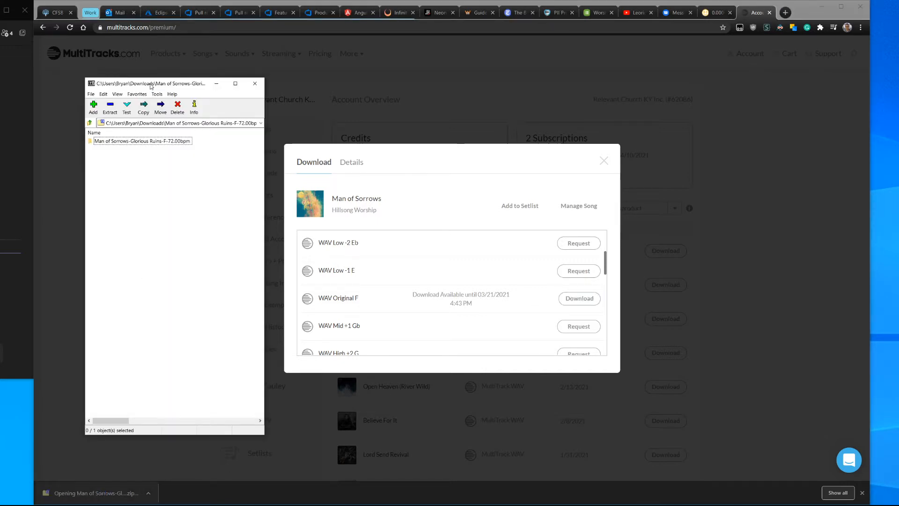
drag(150, 85, 112, 85)
Step: Navigate File Explorer to the Google Drive Ableton folder and open 2. Individual Song Sessions
drag(898, 28, 394, 55)
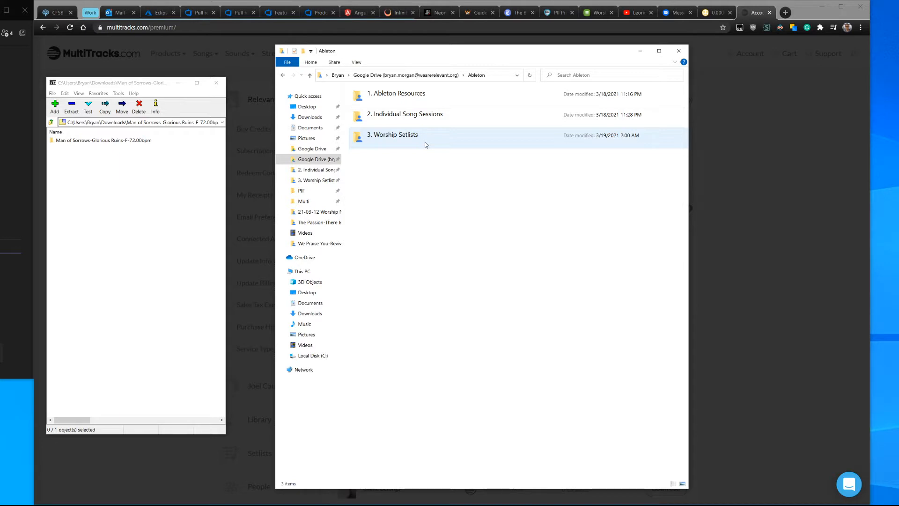
click(369, 76)
click(403, 134)
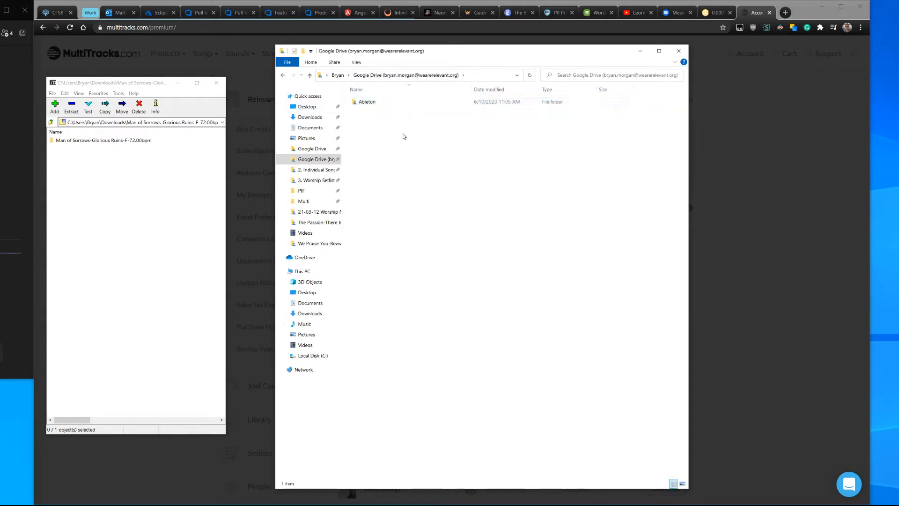
double_click(367, 101)
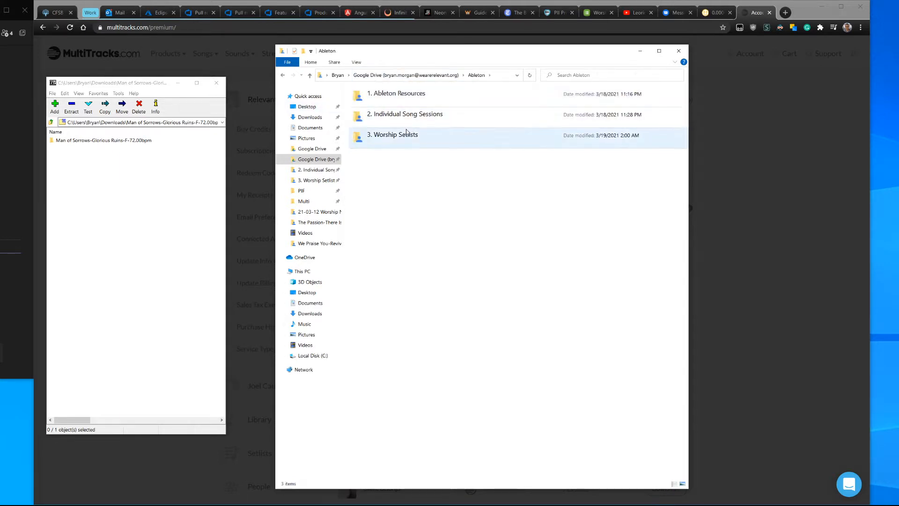
click(416, 97)
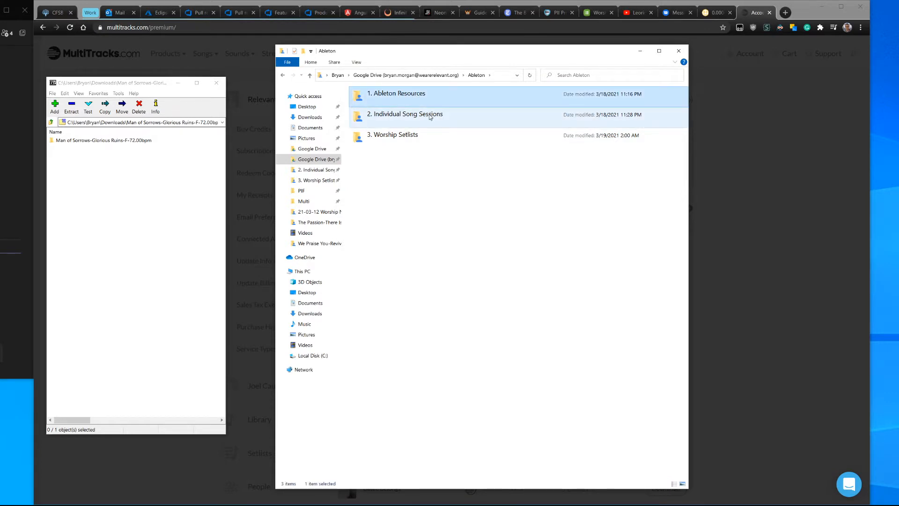
click(430, 116)
click(411, 138)
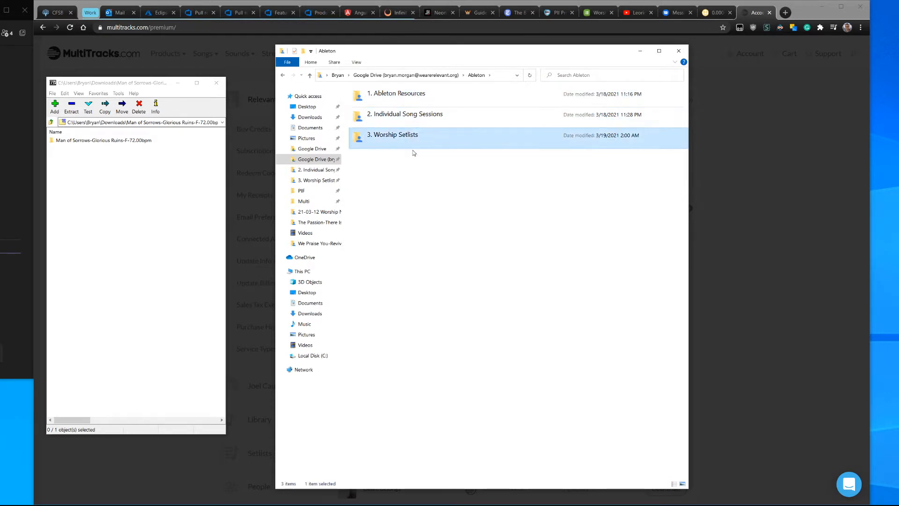
ctrl+click(414, 99)
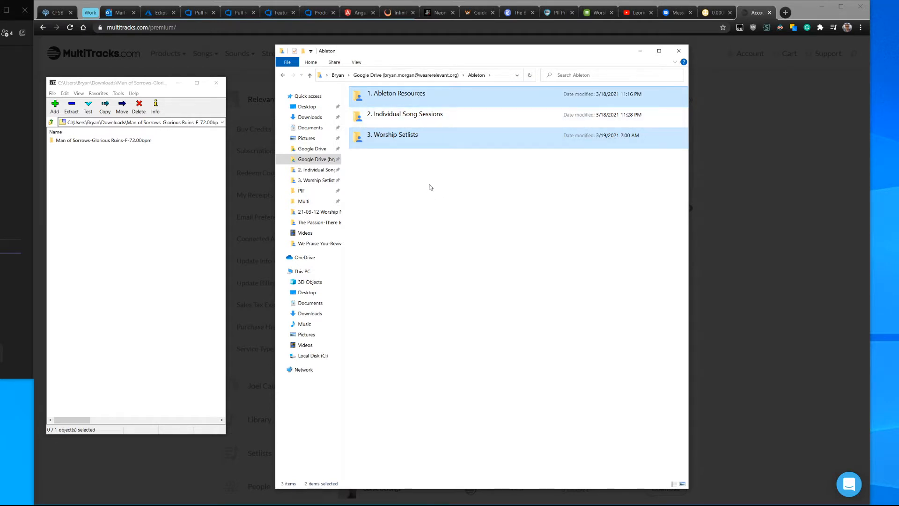
double_click(407, 114)
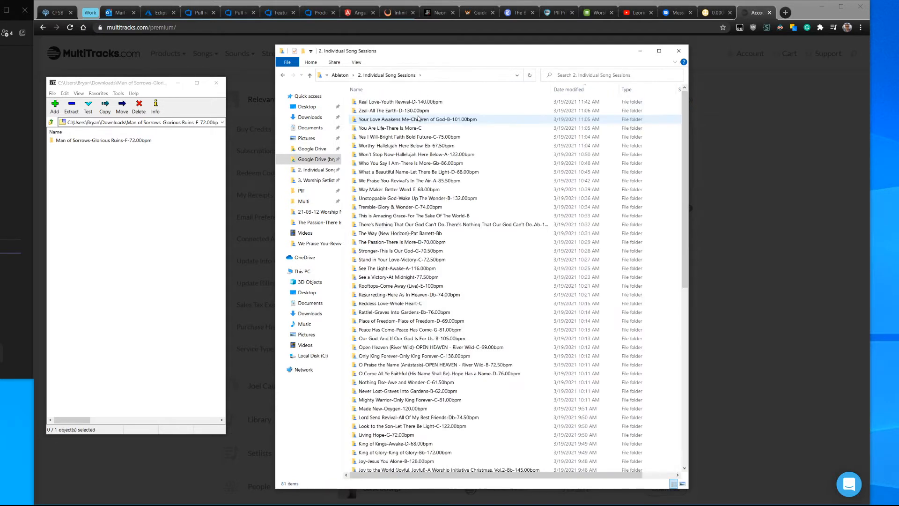
Step: Sort the Individual Song Sessions folders by name and widen the Explorer window
click(406, 90)
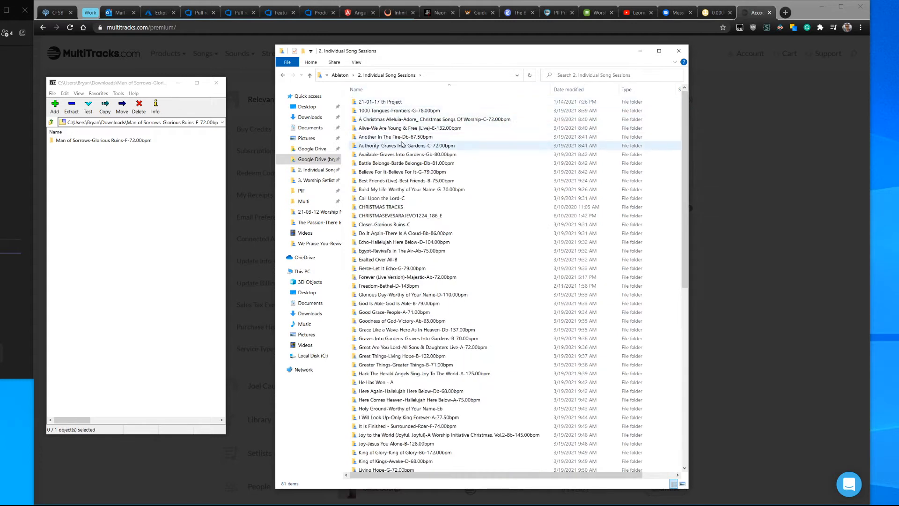
scroll(406, 172, down, 4)
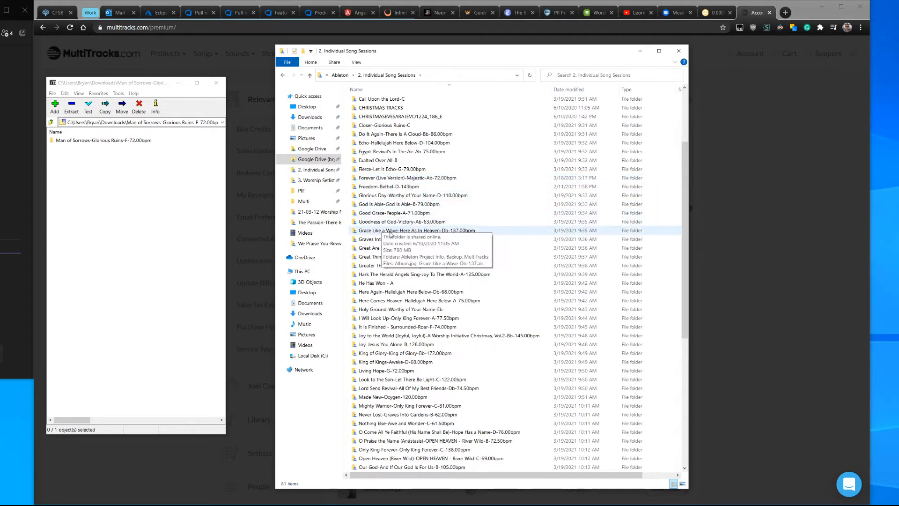
click(375, 226)
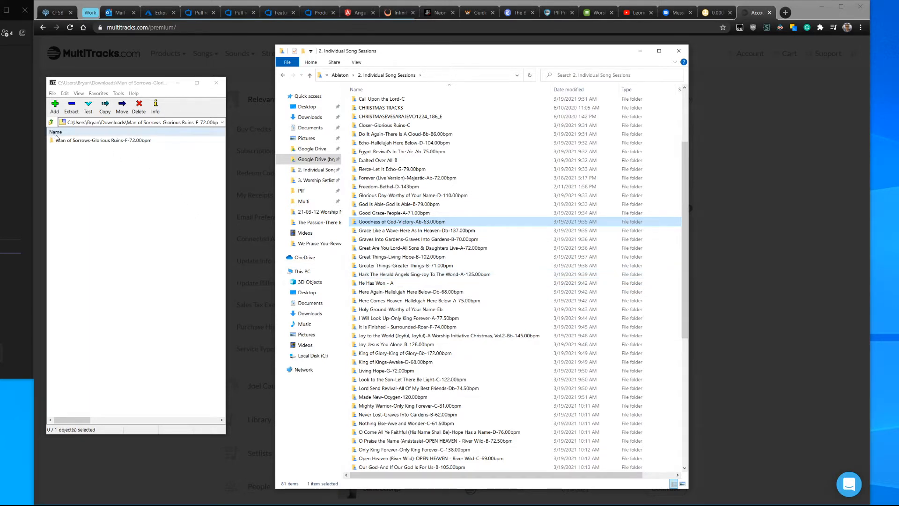
drag(86, 140, 123, 162)
drag(690, 175, 817, 173)
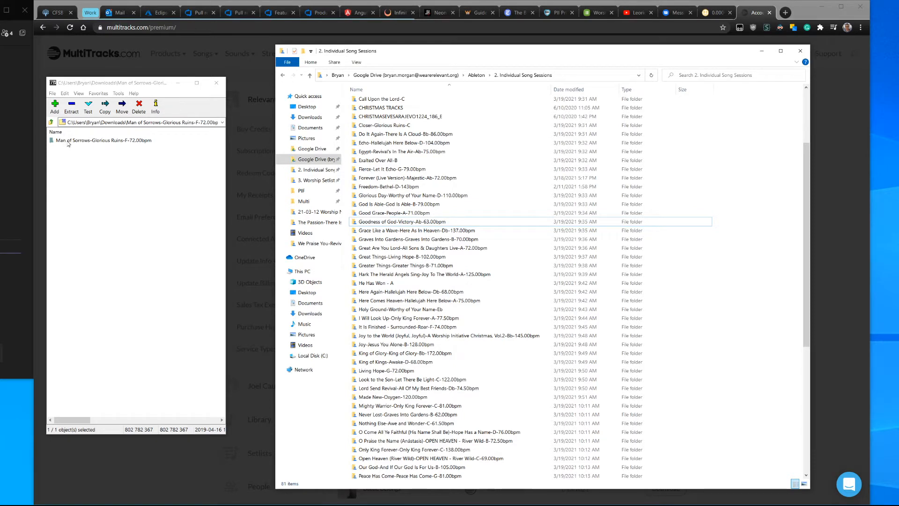
Step: Extract the Man of Sorrows-Glorious Ruins-F-72.00bpm folder from the archive into Individual Song Sessions and open it
drag(68, 144, 753, 219)
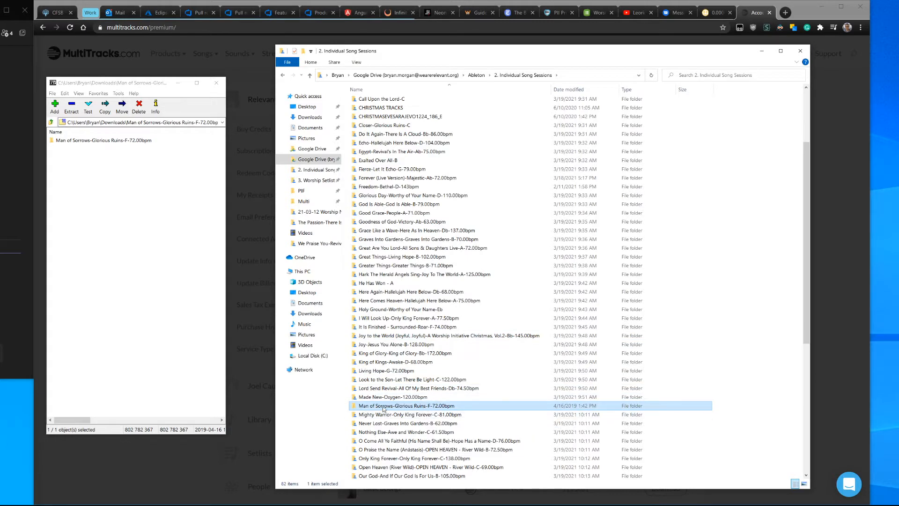
click(368, 371)
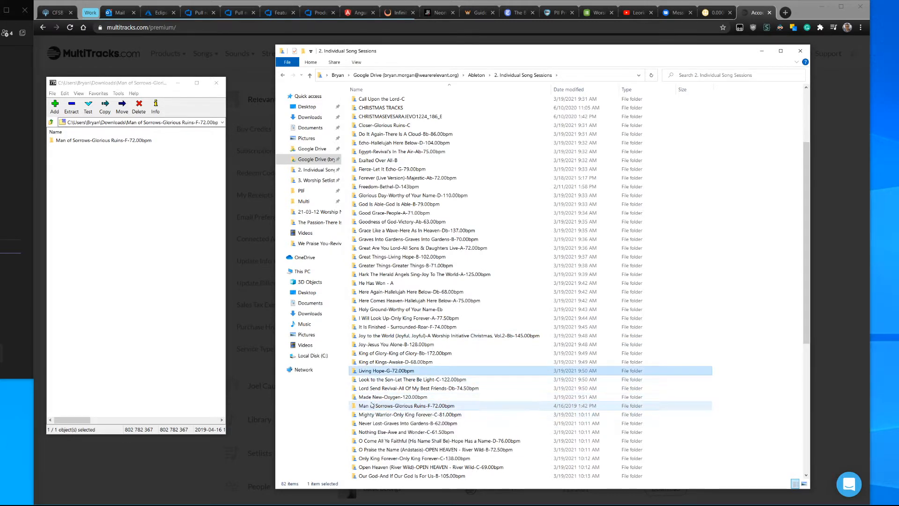
click(373, 405)
scroll(374, 403, down, 1)
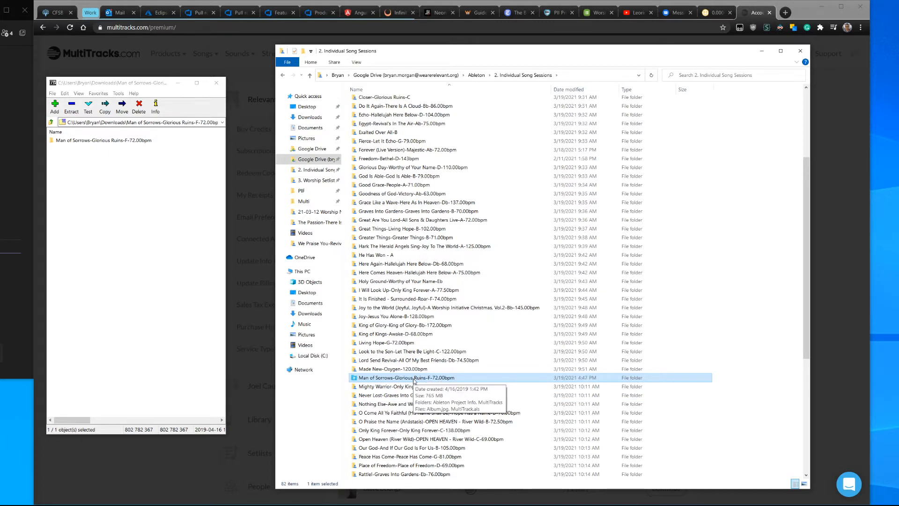
double_click(414, 378)
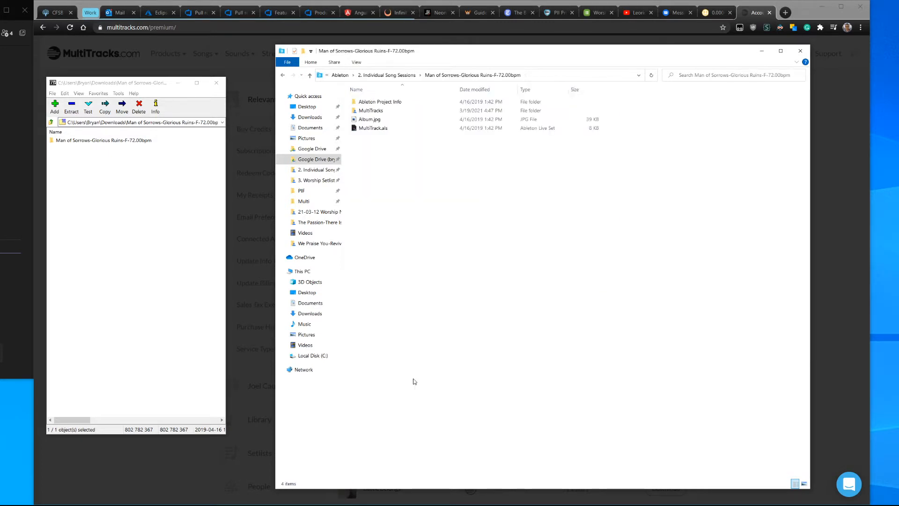
Step: Close 7-Zip and open the MultiTrack.als Live Set from the extracted song folder
click(216, 83)
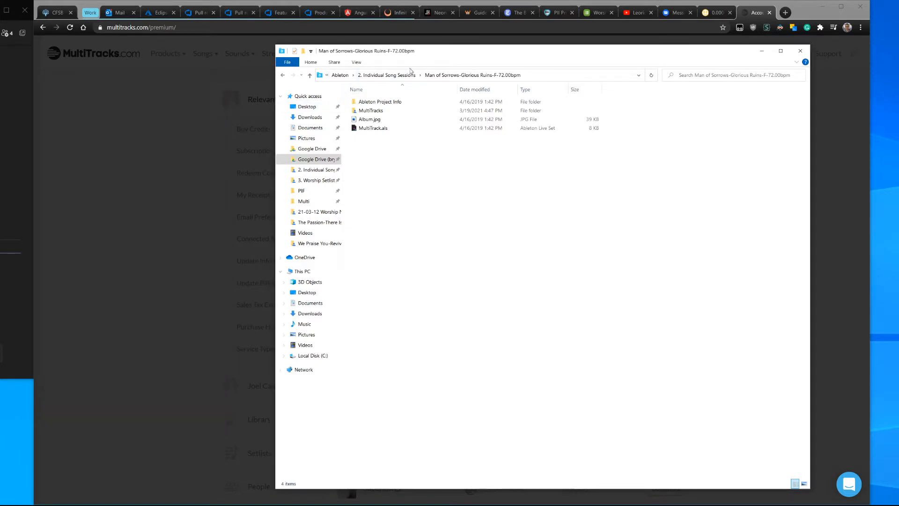
drag(446, 54, 367, 48)
ctrl+scroll(363, 226, down, 2)
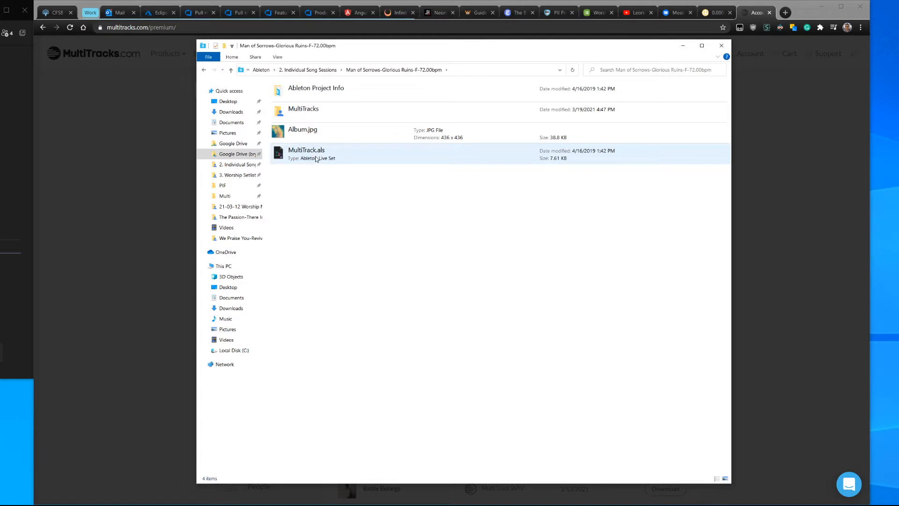
click(300, 152)
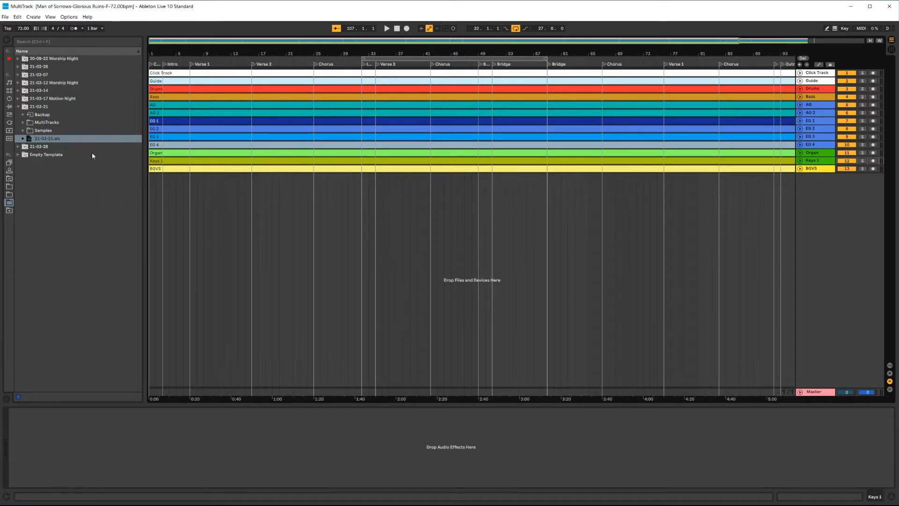
Step: Hide the browser and select the Drums through BGVS tracks, then the Click Track and Guide tracks
click(7, 41)
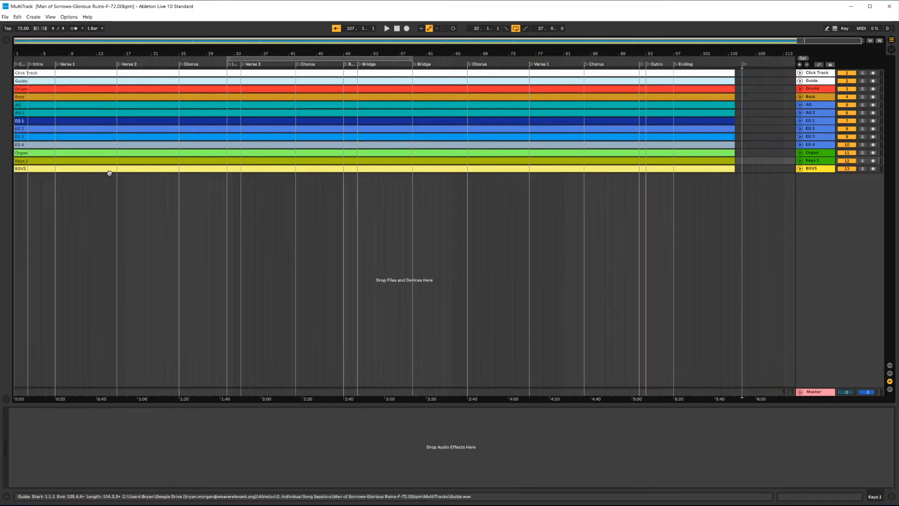
click(412, 249)
click(820, 89)
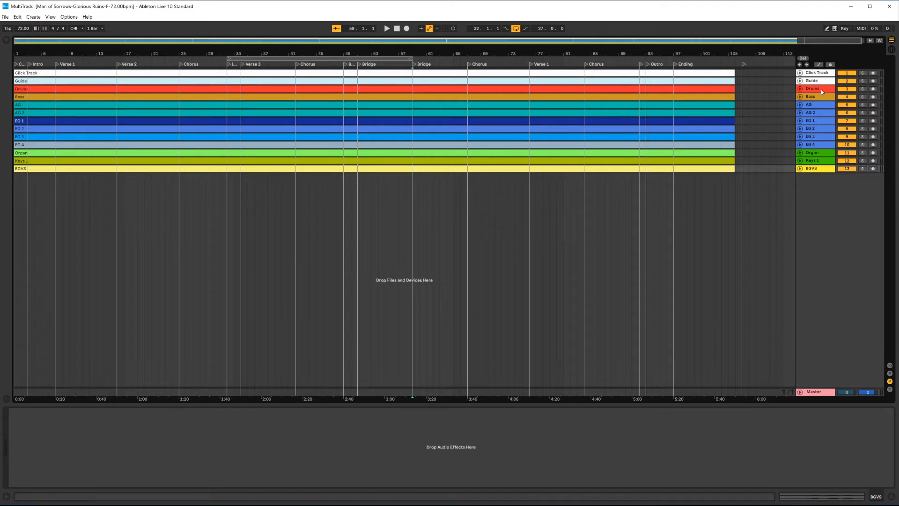
shift+click(818, 169)
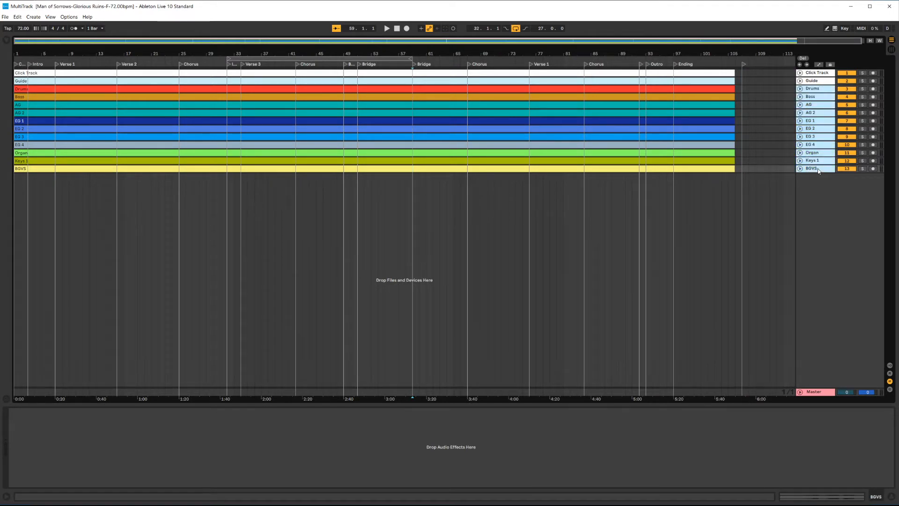
click(816, 74)
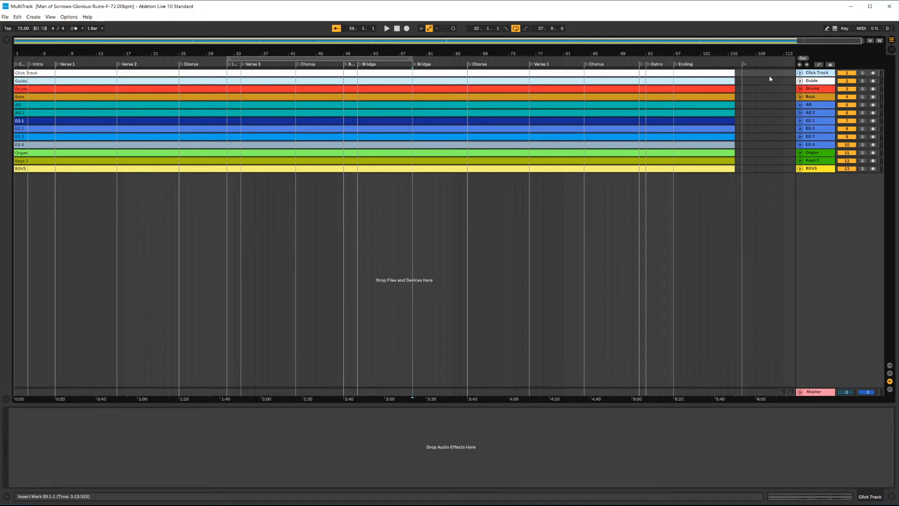
click(824, 82)
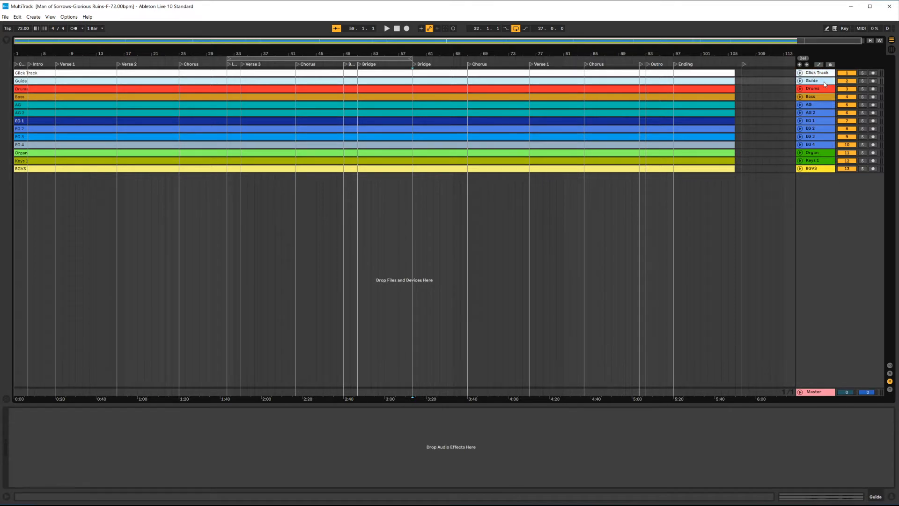
Step: Expand and solo the Click Track, and play the song from the Bridge locator
click(800, 73)
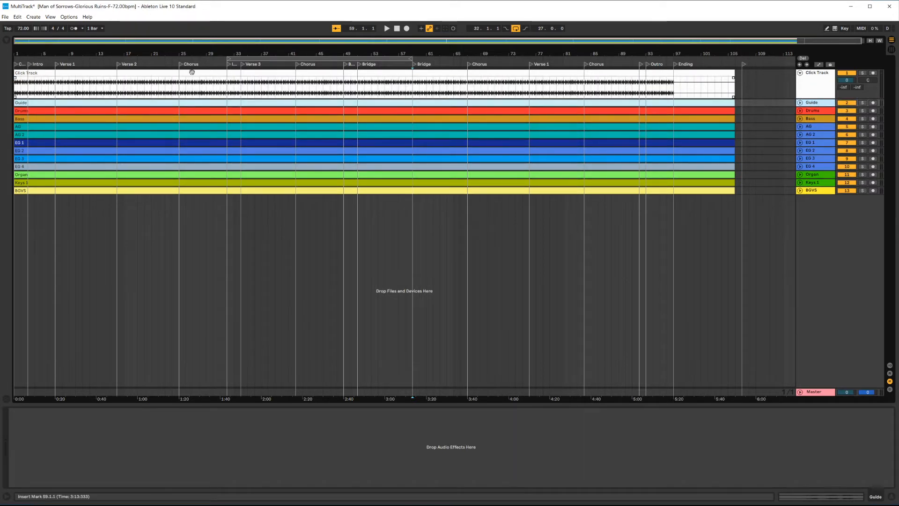
click(862, 73)
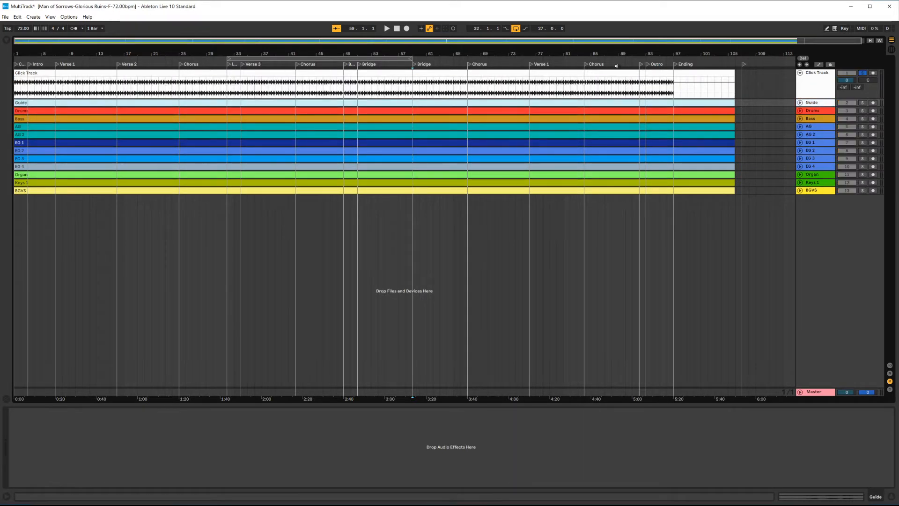
click(378, 64)
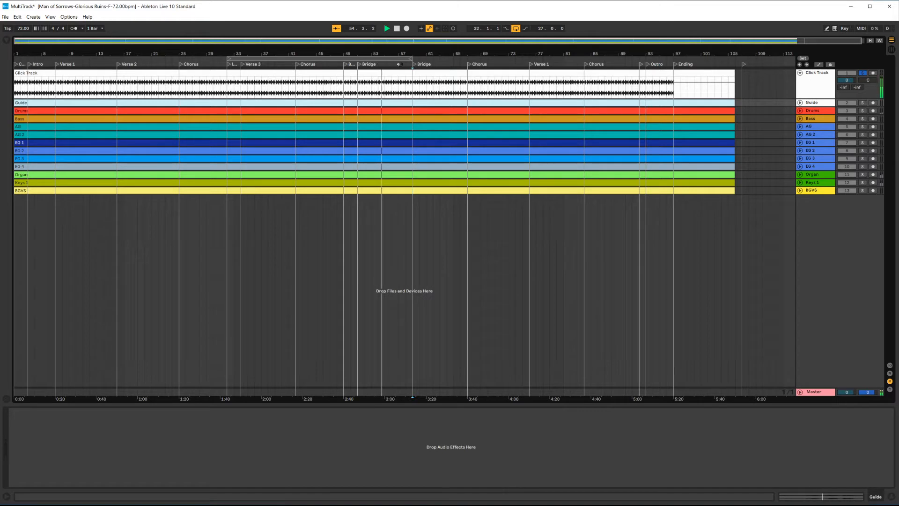
Step: Unsolo the Click Track, collapse it and expand the Guide track
click(861, 73)
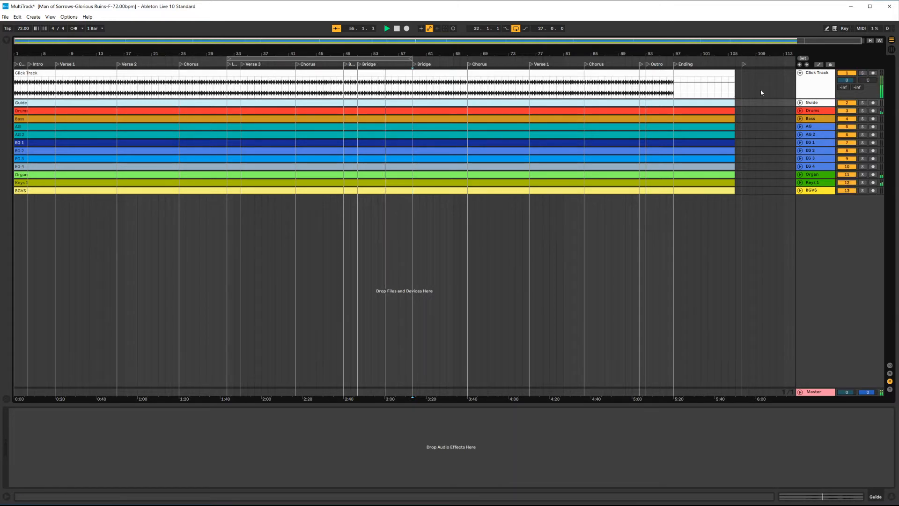
click(800, 73)
click(800, 81)
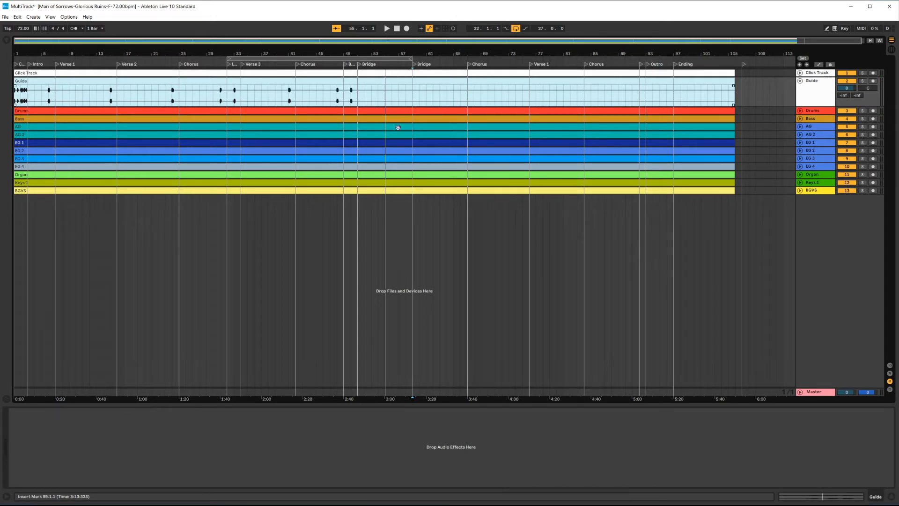
Step: Collapse the Guide track
click(800, 82)
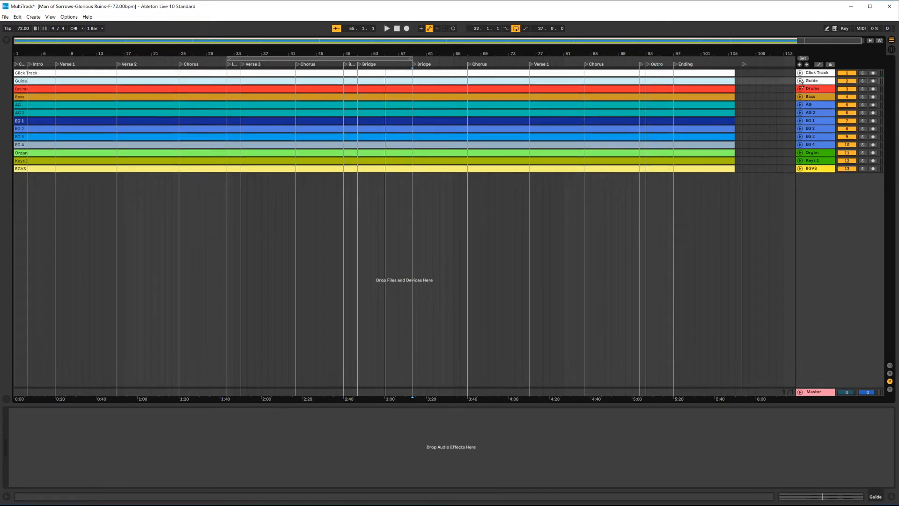
click(813, 89)
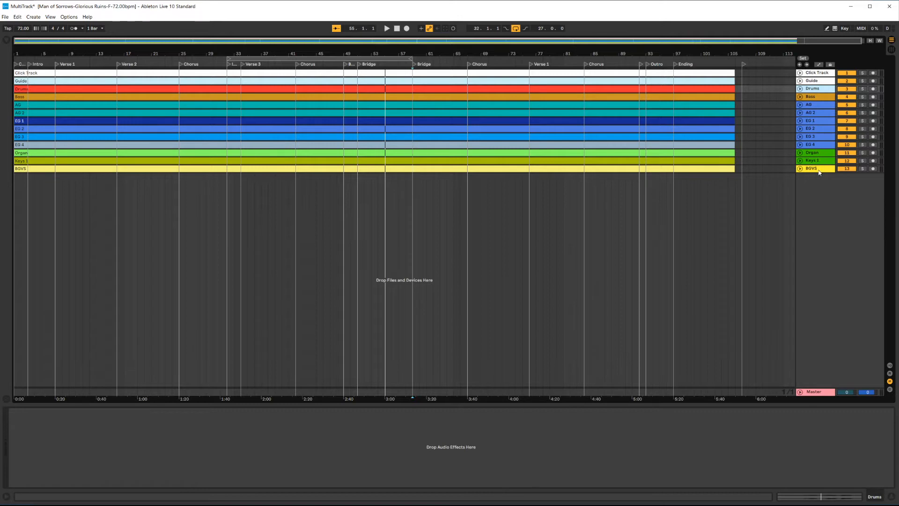
click(783, 198)
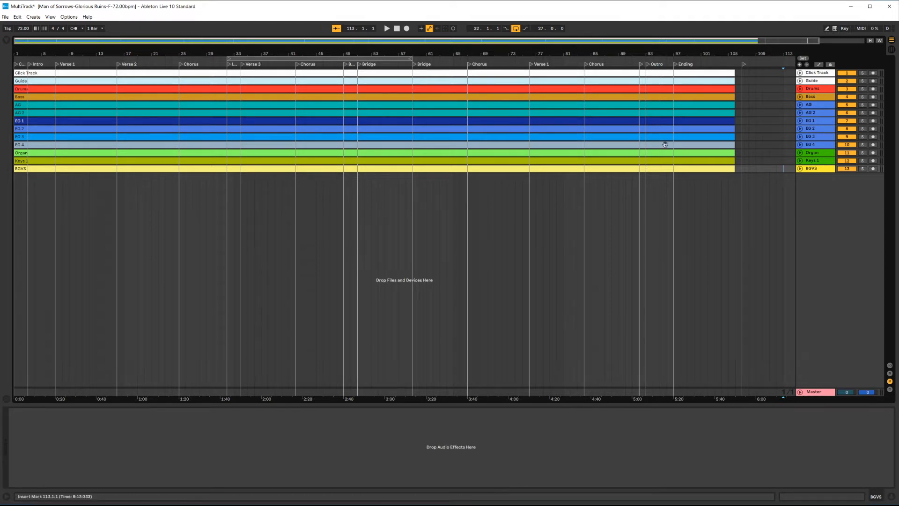
drag(754, 169, 452, 85)
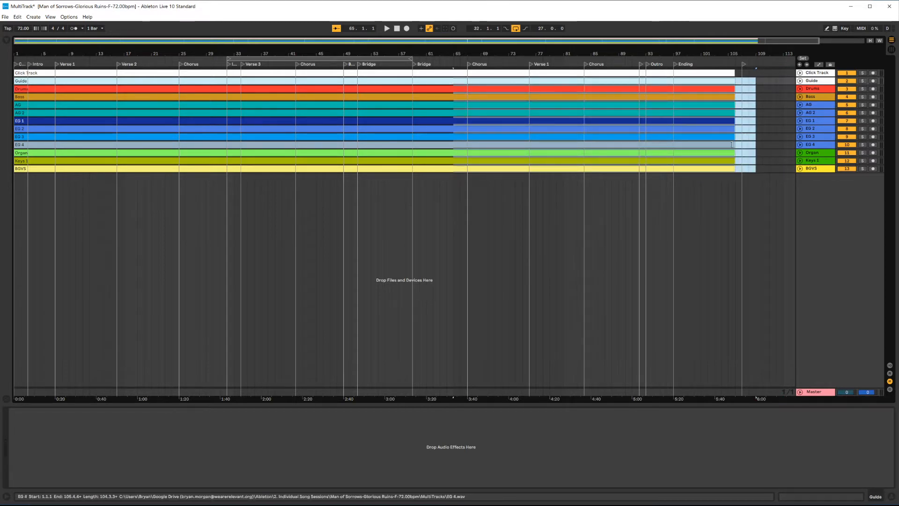
click(756, 81)
Step: Select the Drums through BGVS tracks and group them into one group track
click(819, 90)
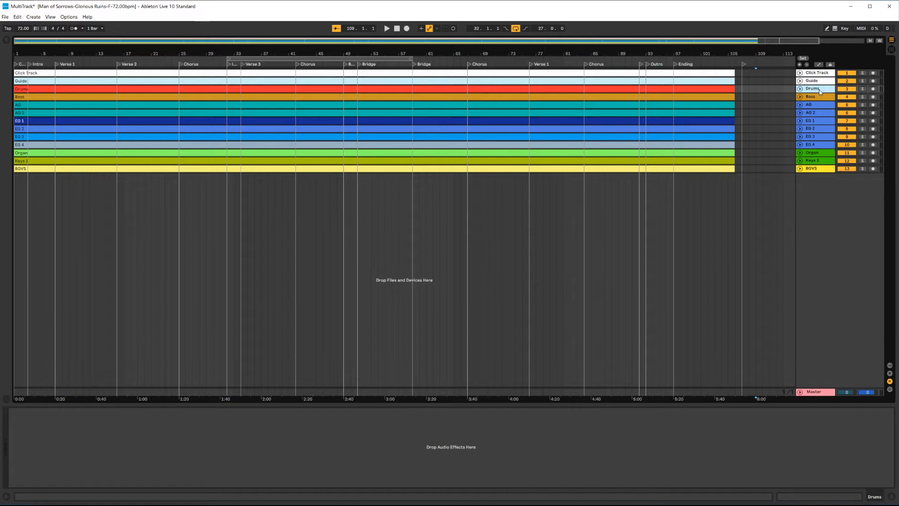
shift+click(817, 169)
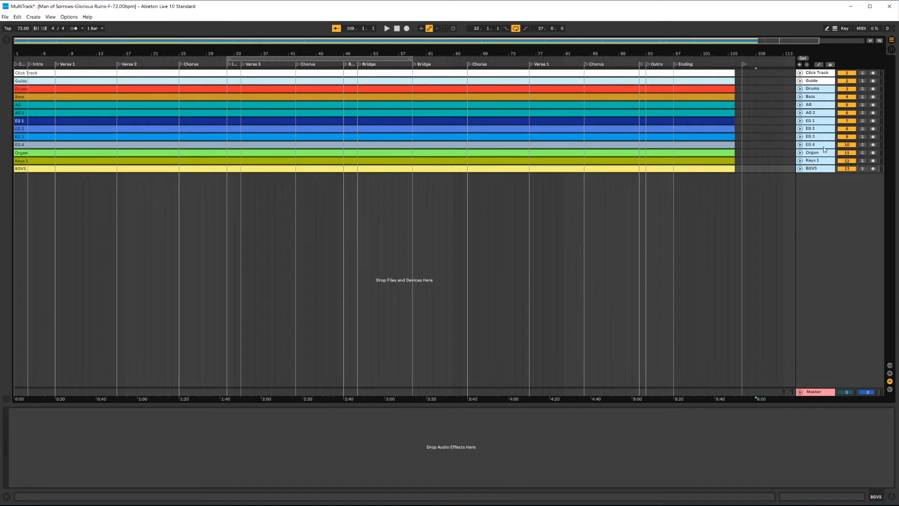
right_click(824, 149)
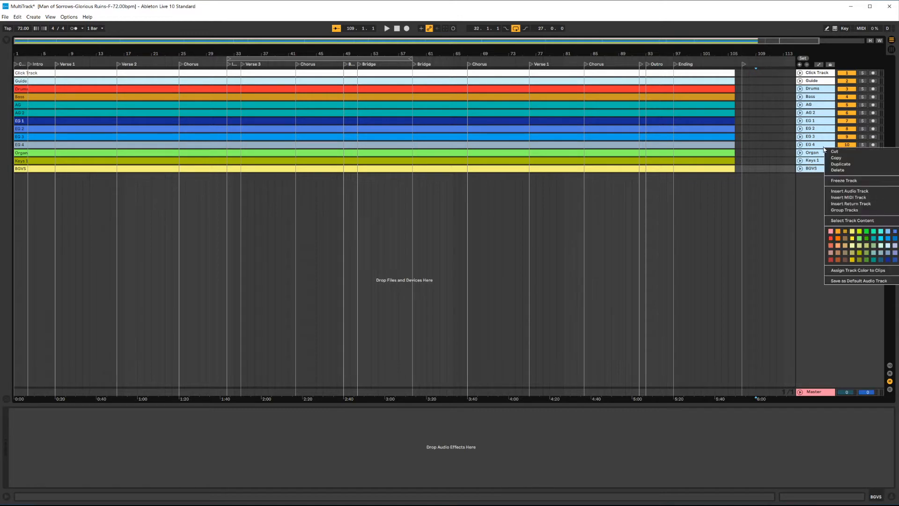
click(844, 210)
Step: Rename the new group track as Man of Sorrows
click(811, 106)
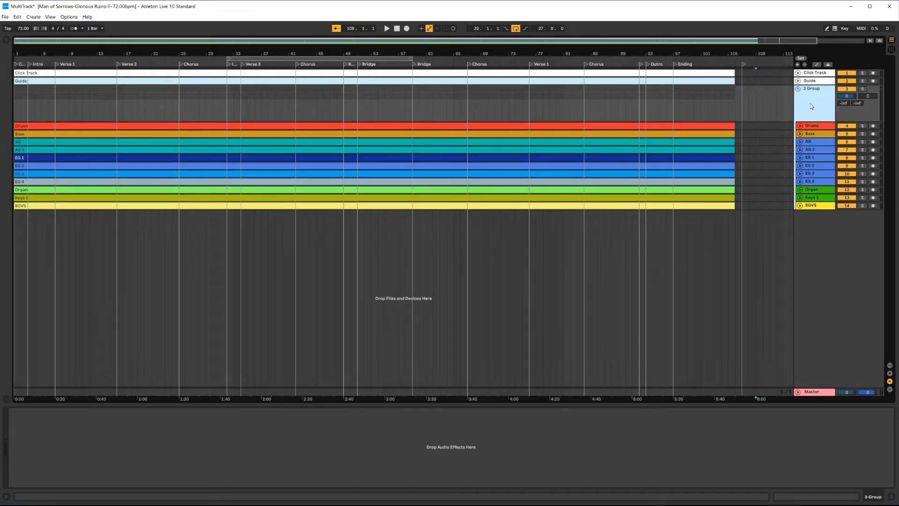
click(799, 91)
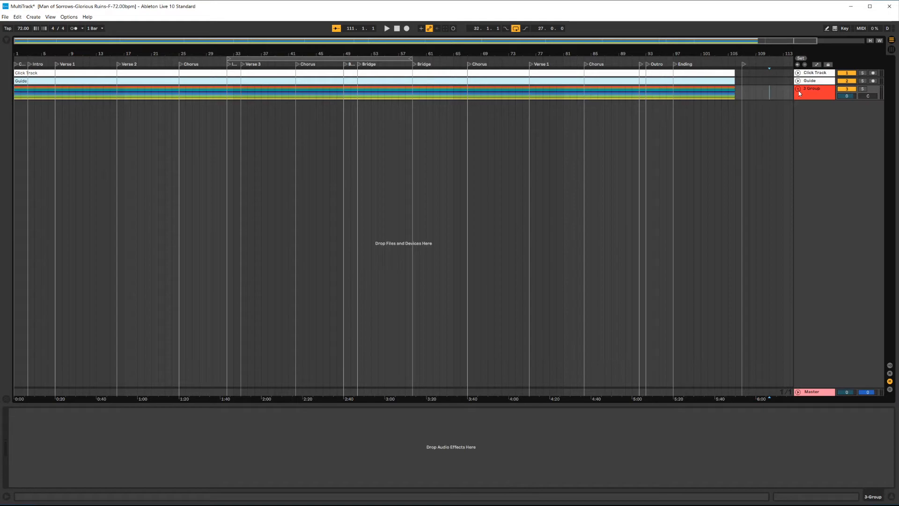
click(798, 90)
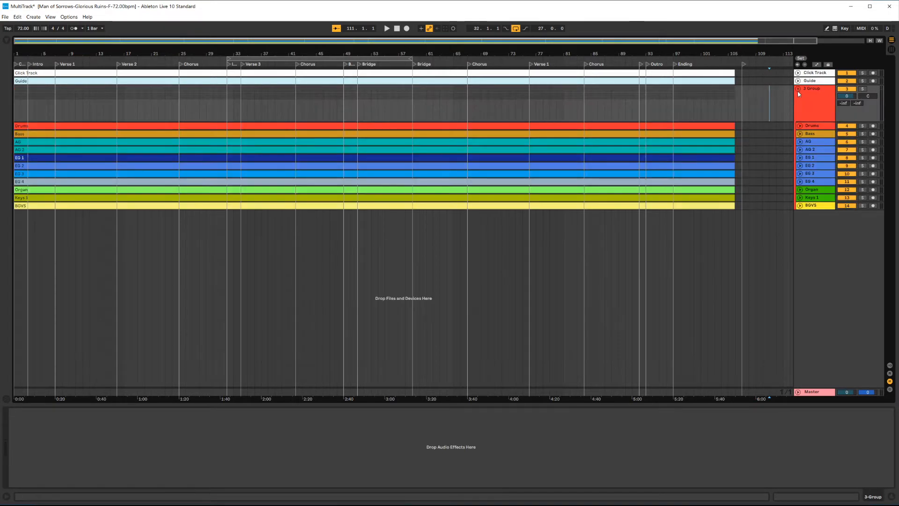
click(814, 98)
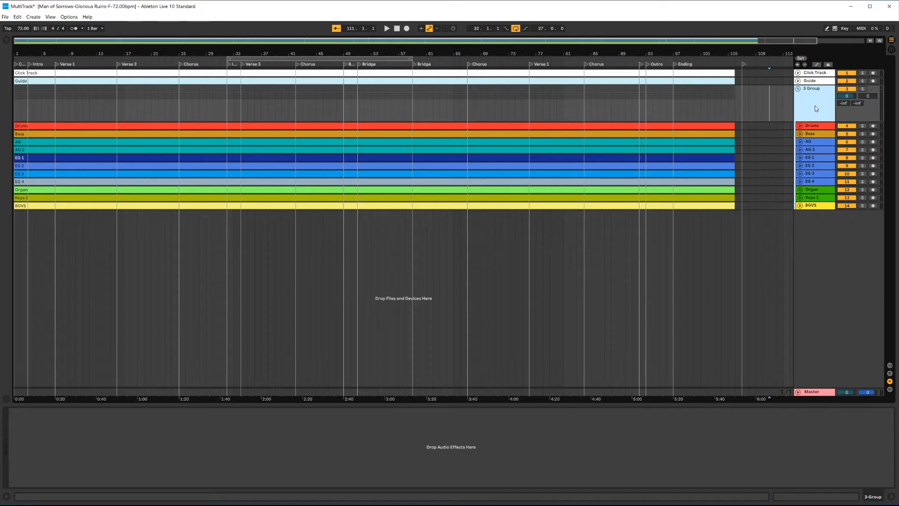
right_click(814, 102)
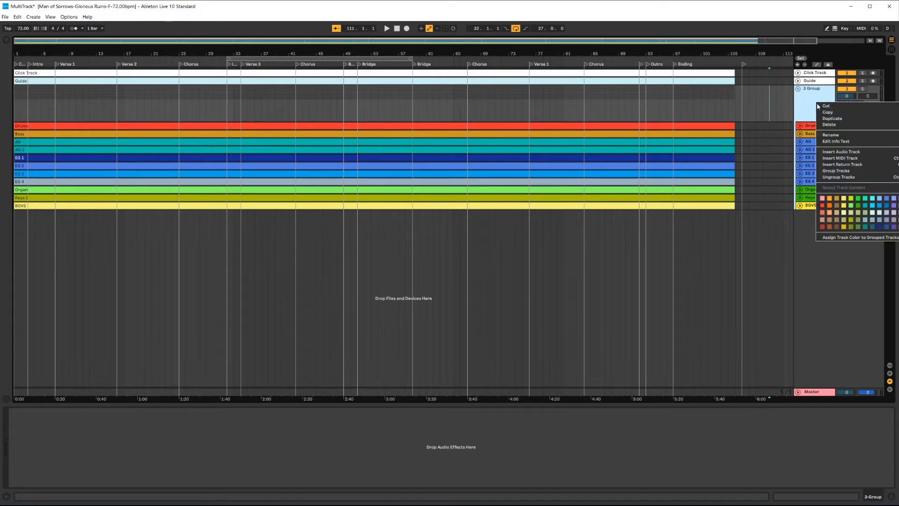
click(831, 135)
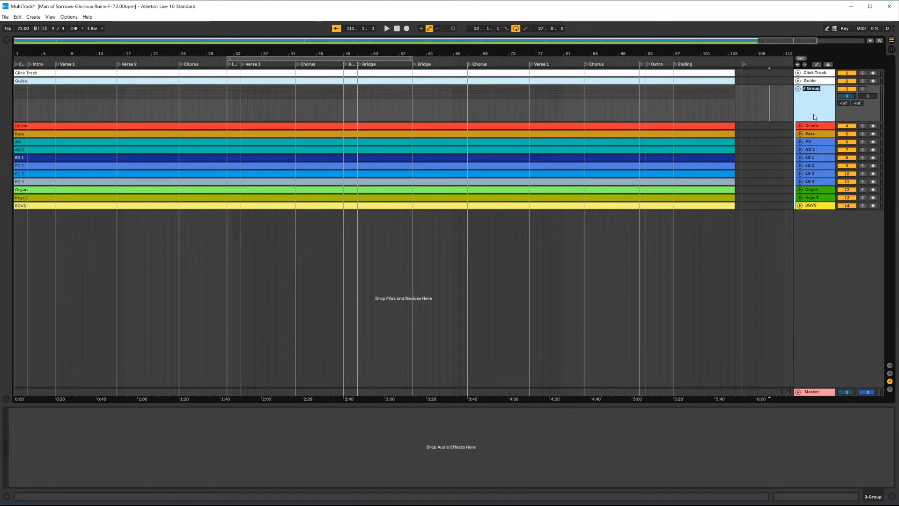
text(Man of Sorrow)
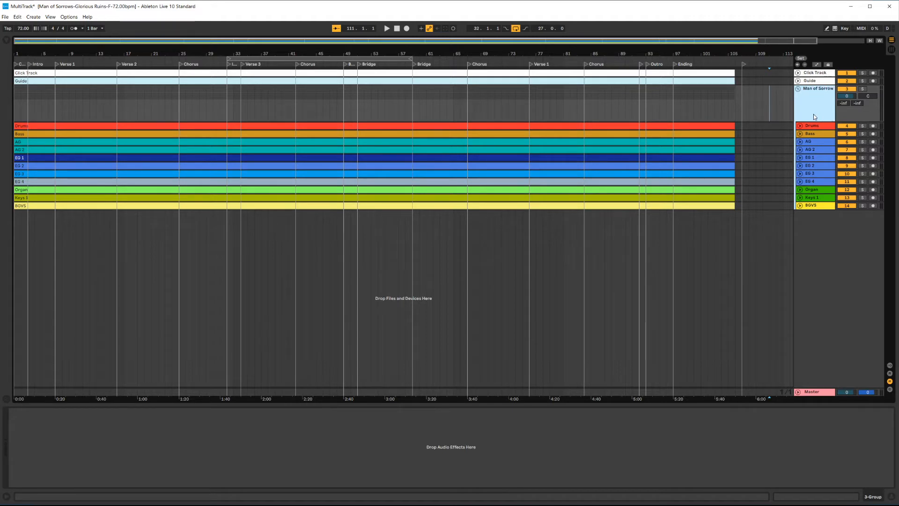
key(Return)
Step: Widen the track header column so the full track names show
click(791, 119)
drag(793, 116, 788, 117)
click(763, 113)
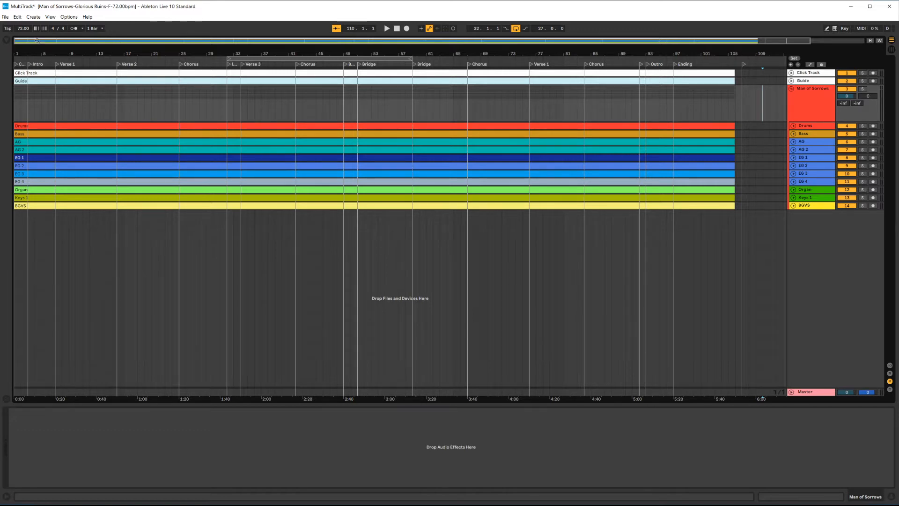
Step: Save the Live Set under the new name Man of Sorrows-F-72 in the song folder
click(6, 18)
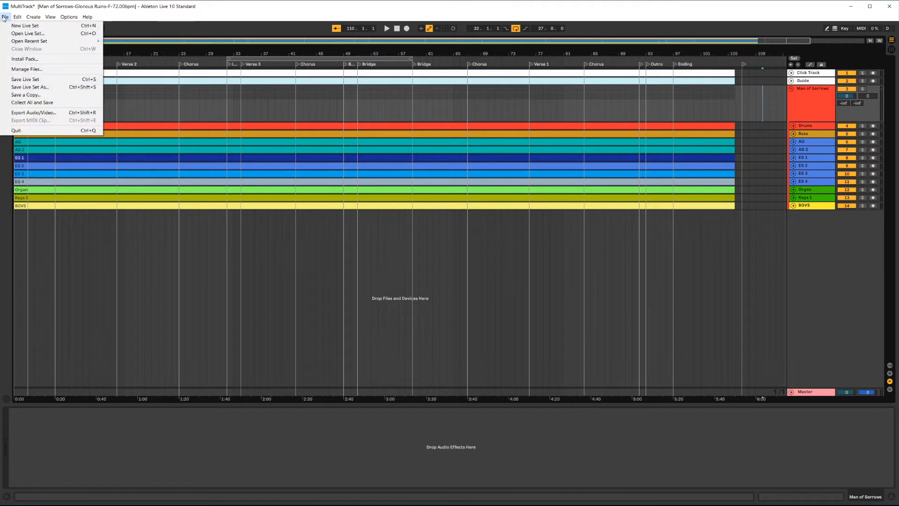
click(46, 90)
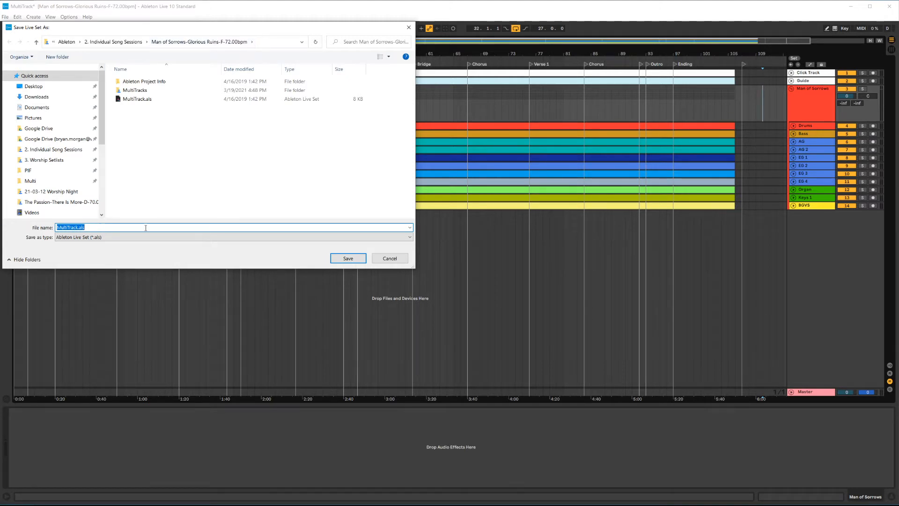
text(Man of Sorrows-F-72)
key(Return)
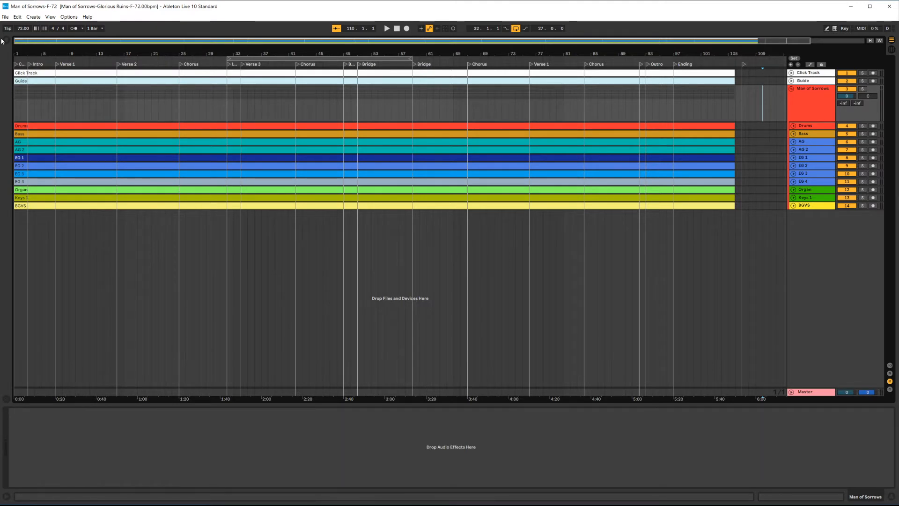
Step: Switch to File Explorer and delete the original MultiTrack.als from the song folder
key(alt+Tab)
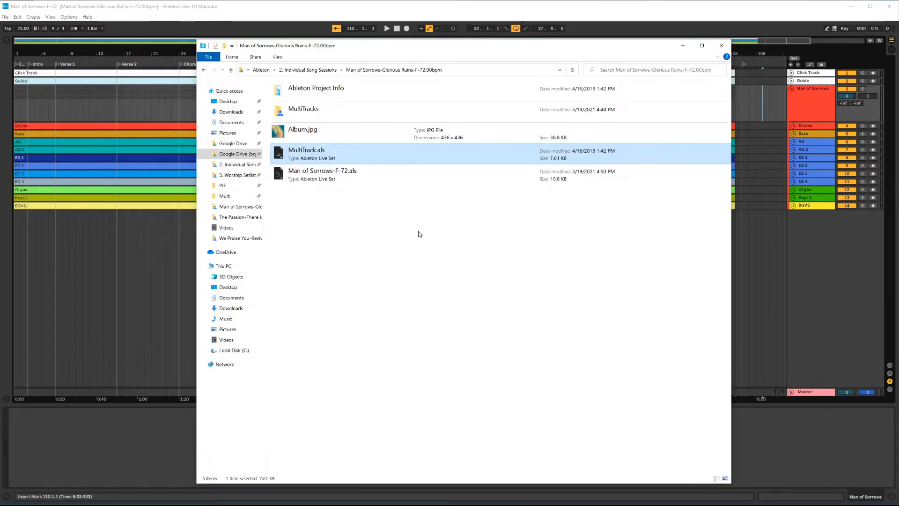
click(418, 235)
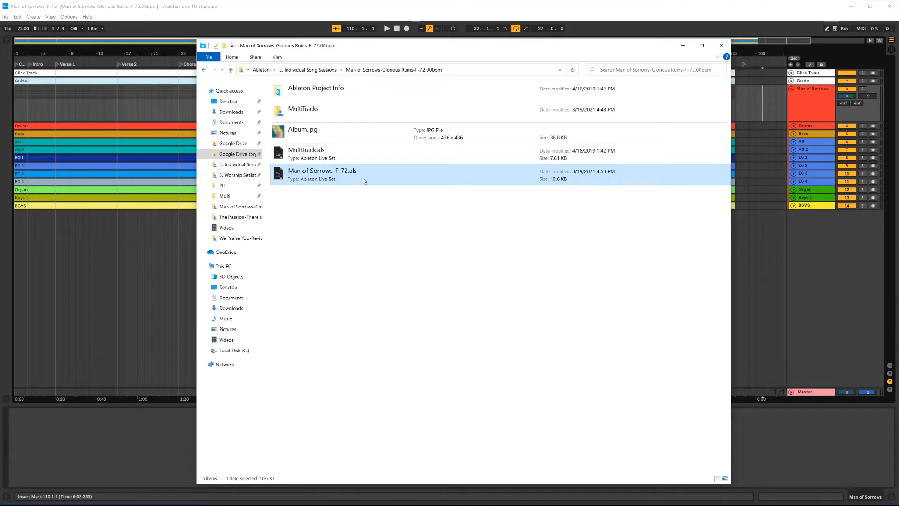
click(317, 156)
key(Delete)
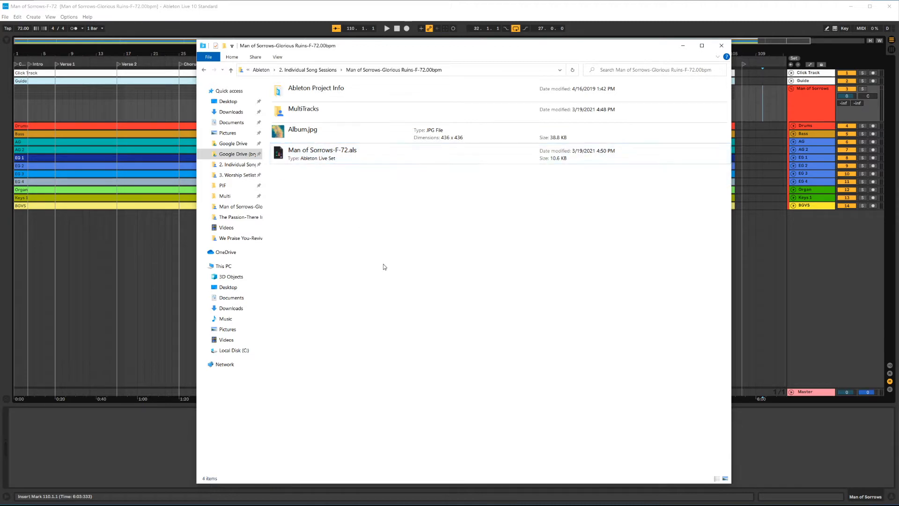
click(317, 160)
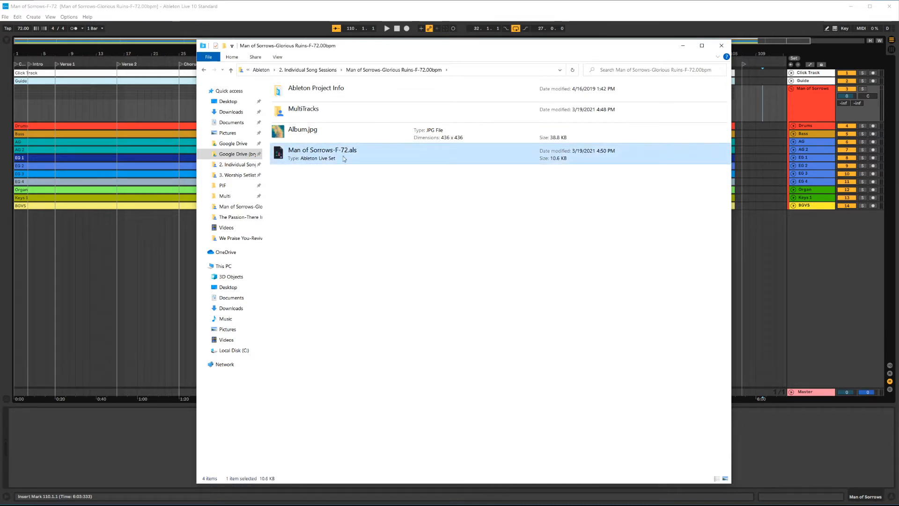
click(683, 46)
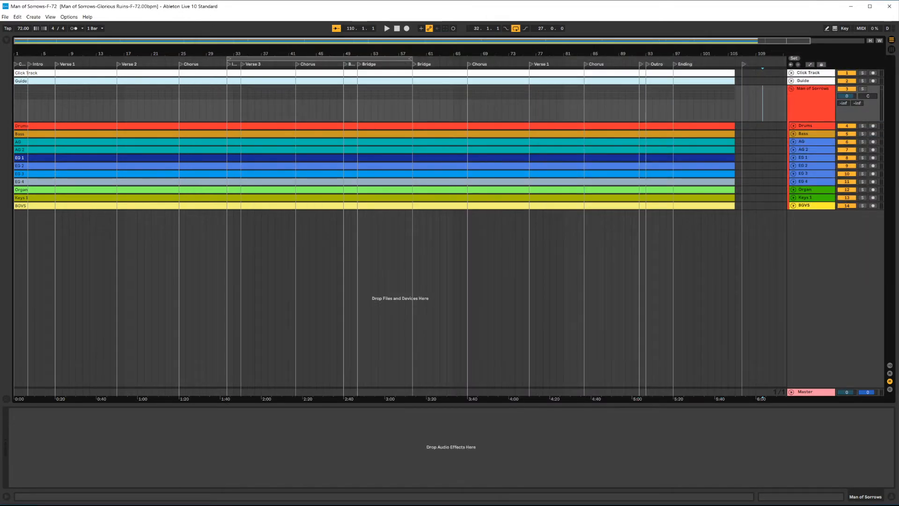
Step: Browse up to the Ableton folder in File Explorer and open the 1. Ableton Resources folder
key(alt+Tab)
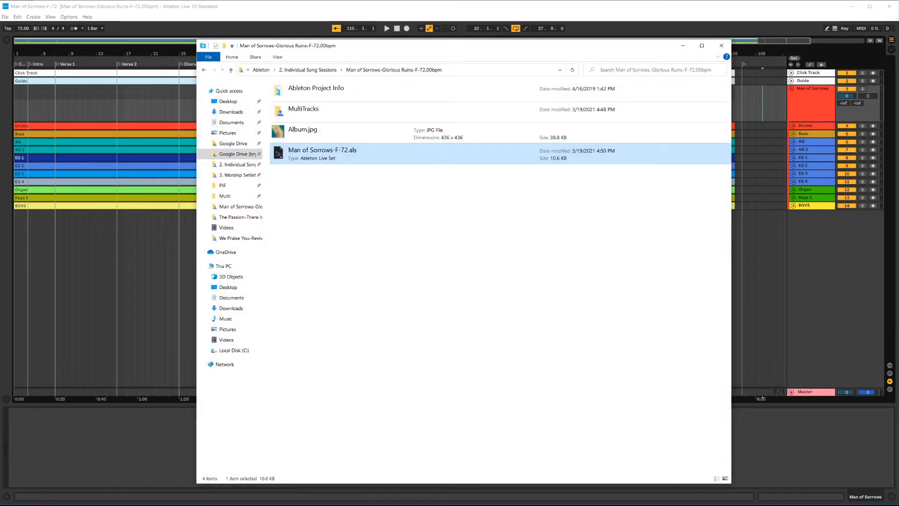
click(296, 71)
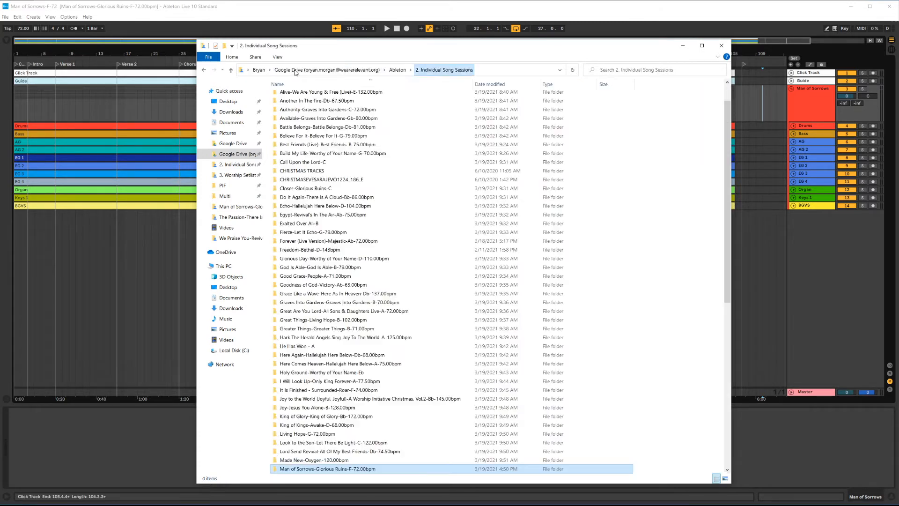
click(397, 70)
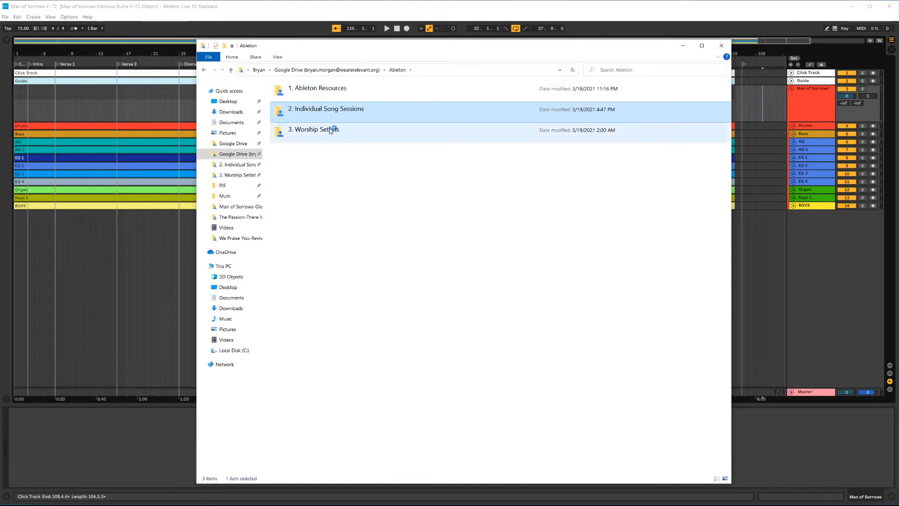
double_click(328, 97)
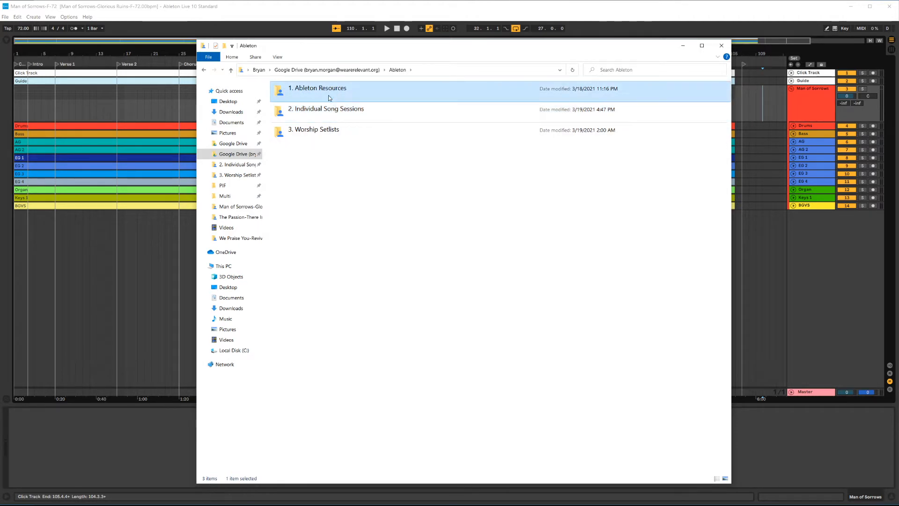
click(330, 98)
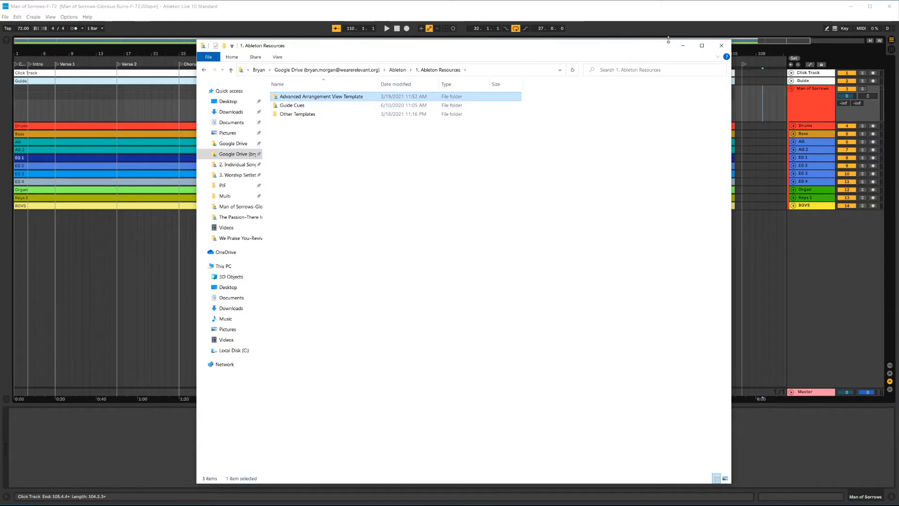
click(682, 45)
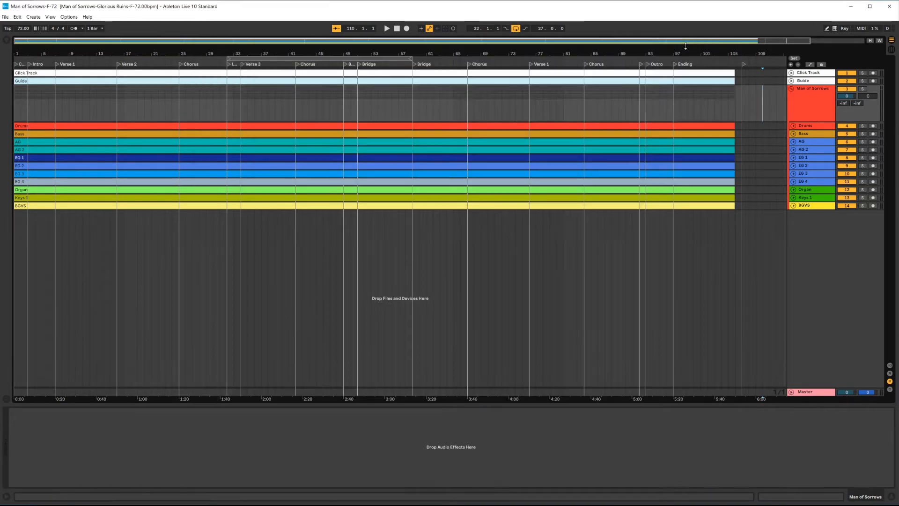
Step: Show the browser, widen its sidebar and view the 1. Ableton Resources and 3. Worship Setlists places
click(7, 40)
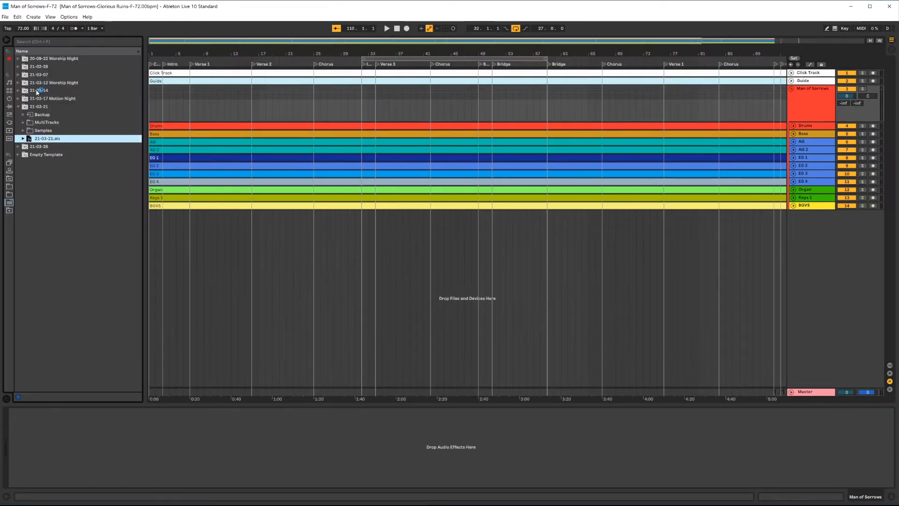
drag(14, 184, 75, 187)
click(42, 193)
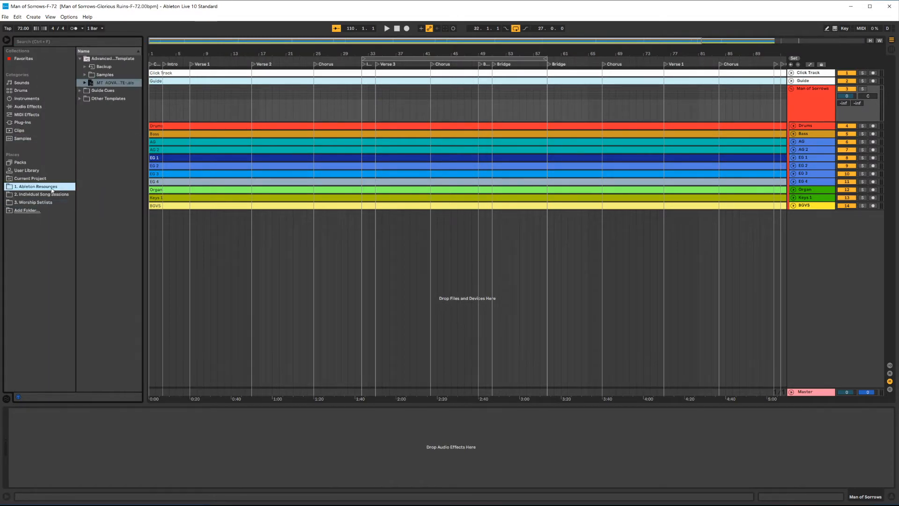
click(47, 204)
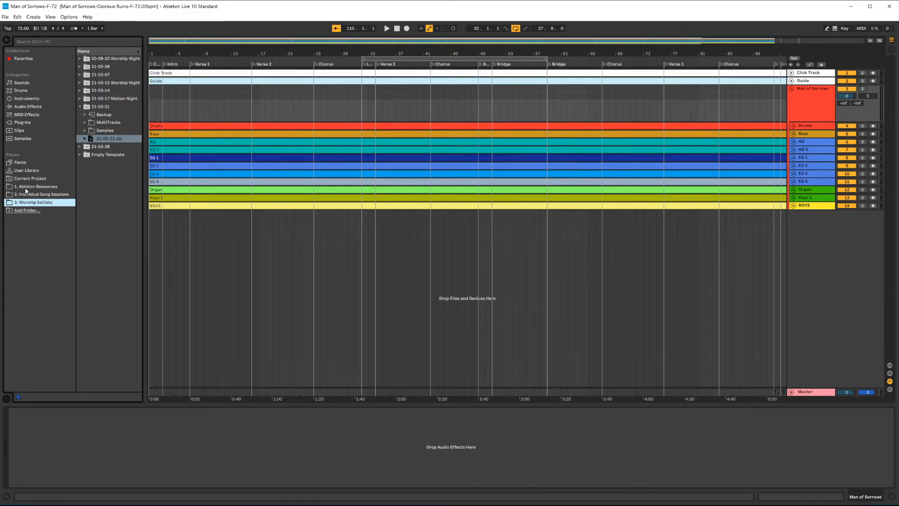
click(23, 213)
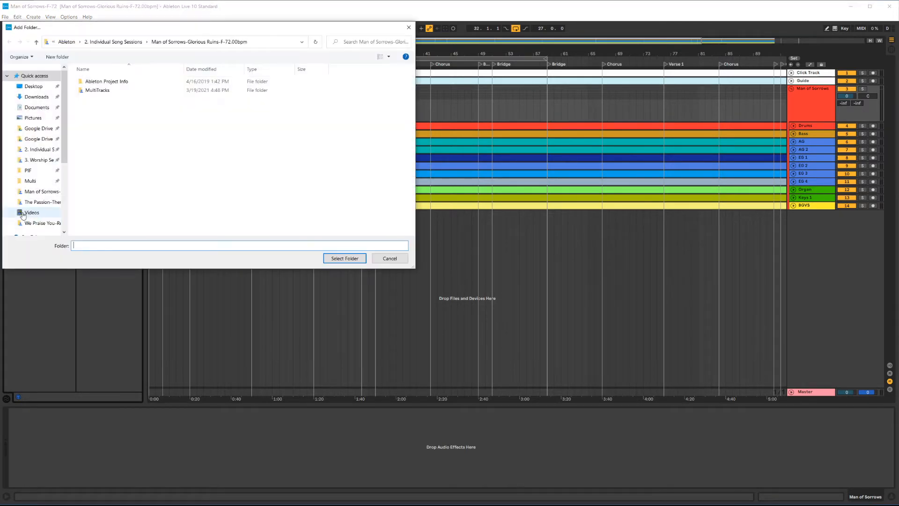
click(67, 42)
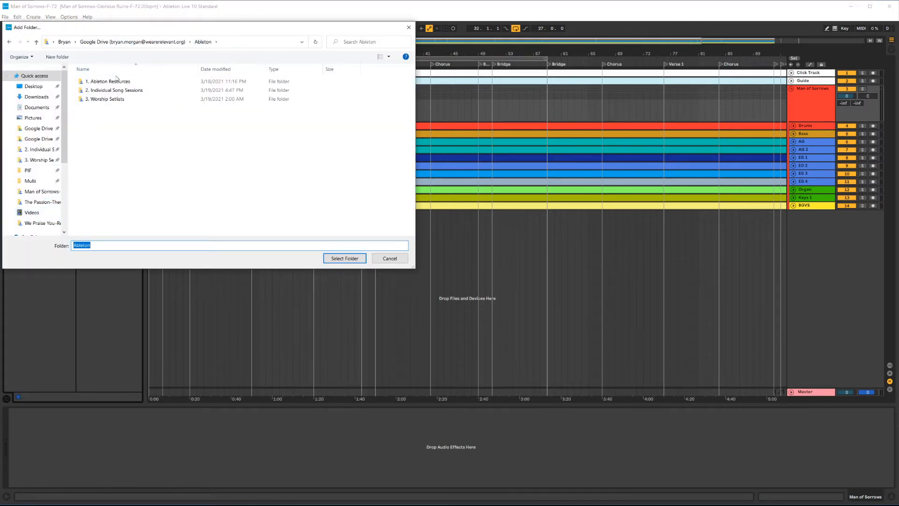
click(117, 83)
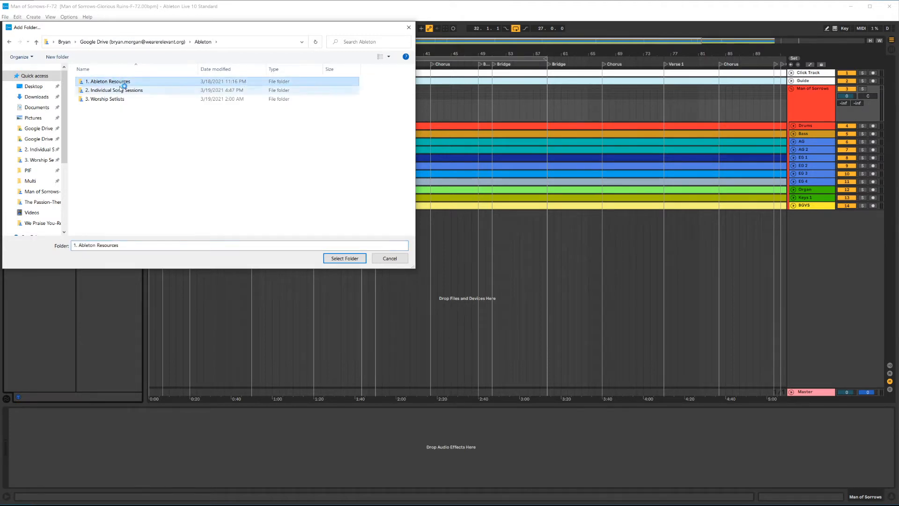
click(385, 261)
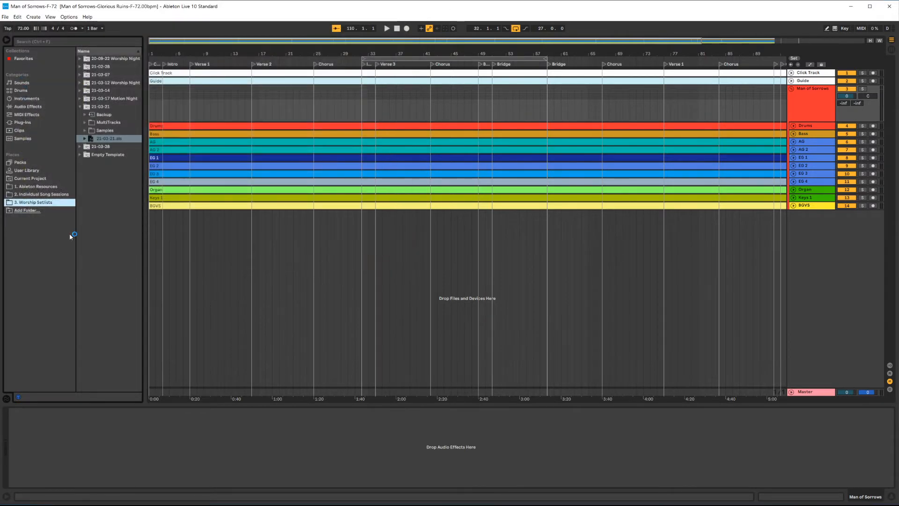
Step: Browse the 1. Ableton Resources, 2. Individual Song Sessions and 3. Worship Setlists places in the browser
click(35, 186)
click(40, 194)
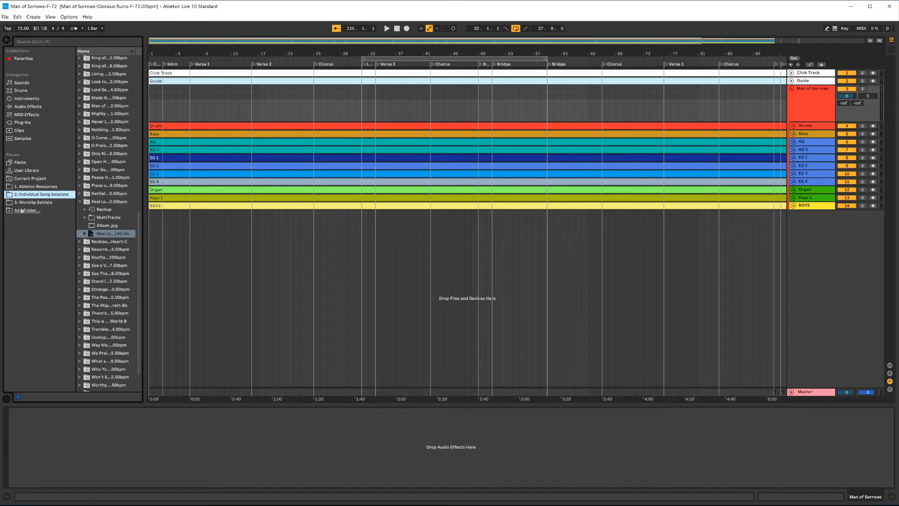
click(34, 204)
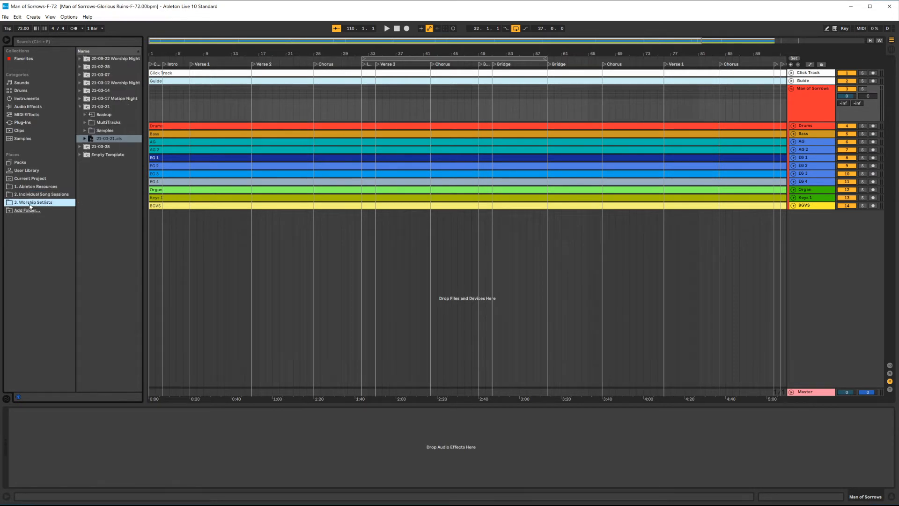
click(31, 187)
click(32, 194)
click(37, 202)
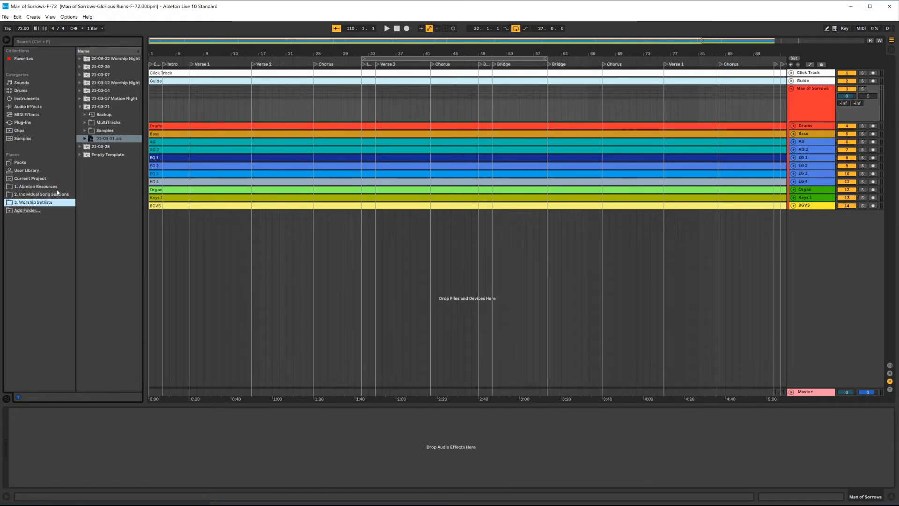
click(54, 188)
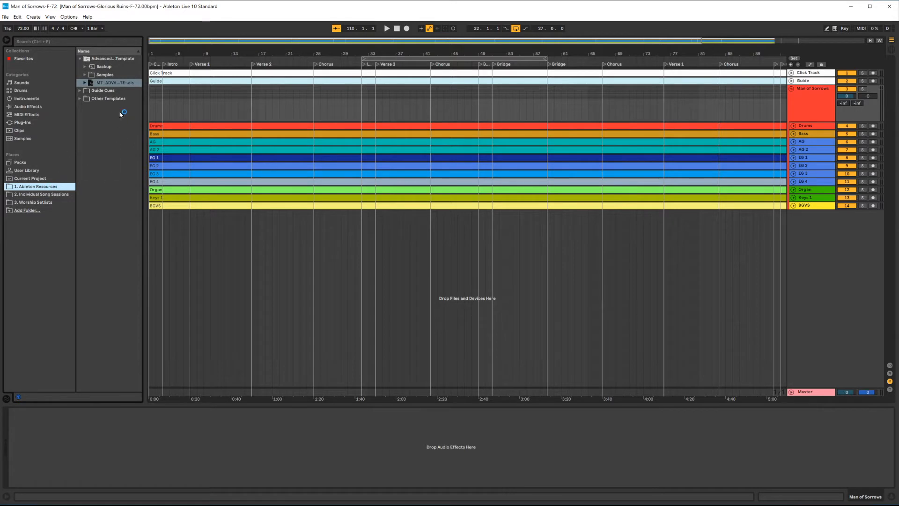
Step: Collapse the browser sidebar to icons and minimize the File Explorer window
drag(75, 164, 15, 168)
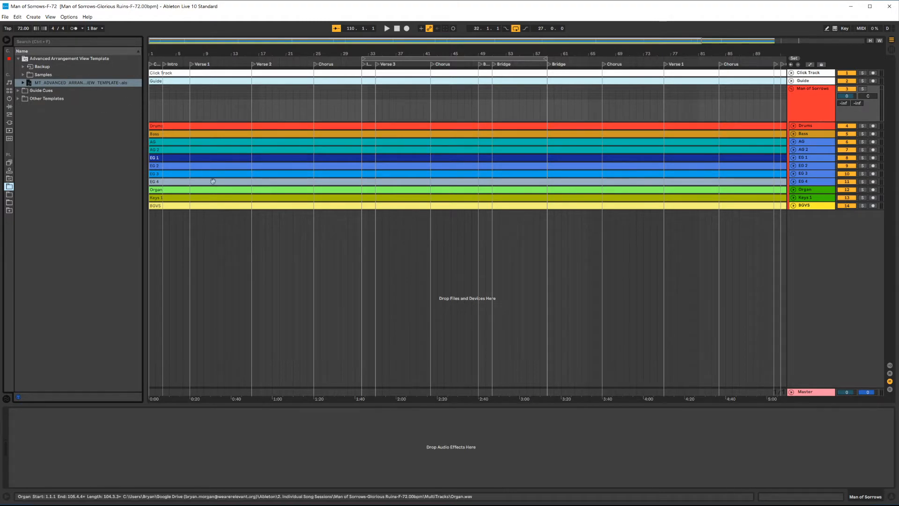
key(alt+Tab)
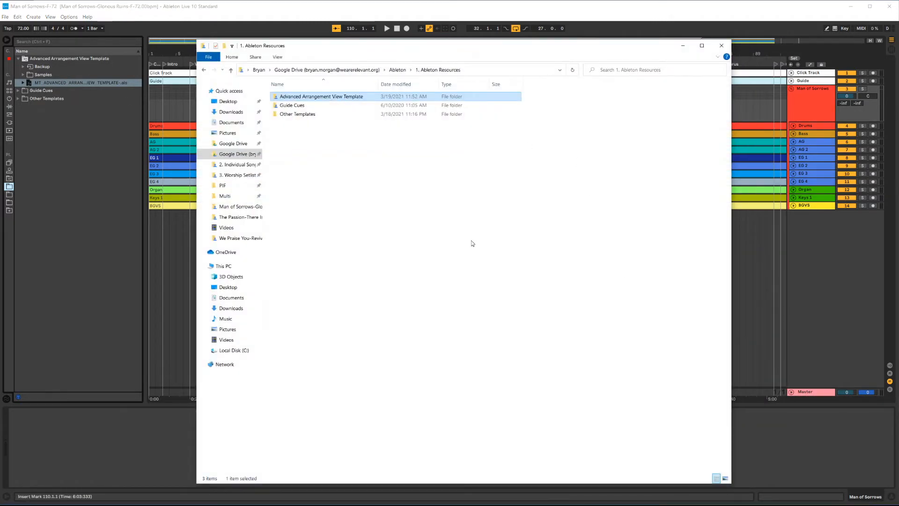
click(689, 48)
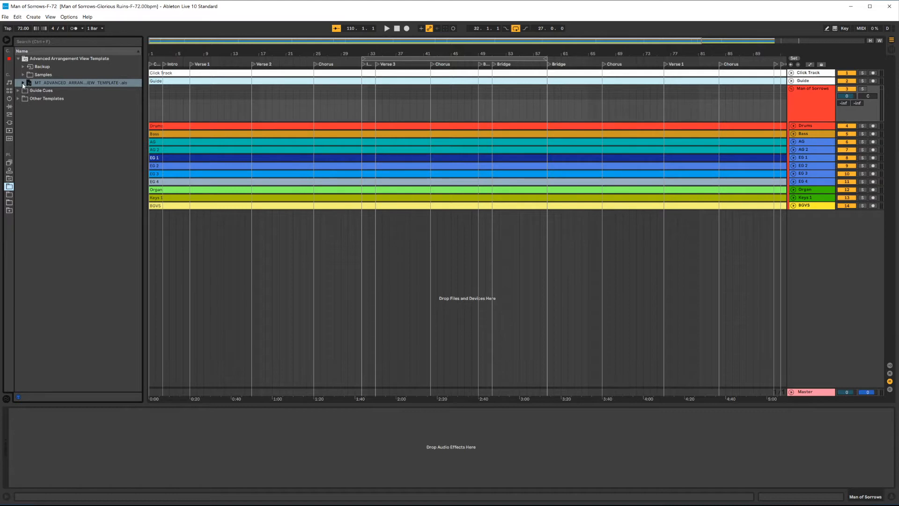
Step: Expand the MT_ADVANCED_ARRANGEMENT_VIEW_TEMPLATE.als set in Advanced Arrangement View Template to list its tracks
click(18, 59)
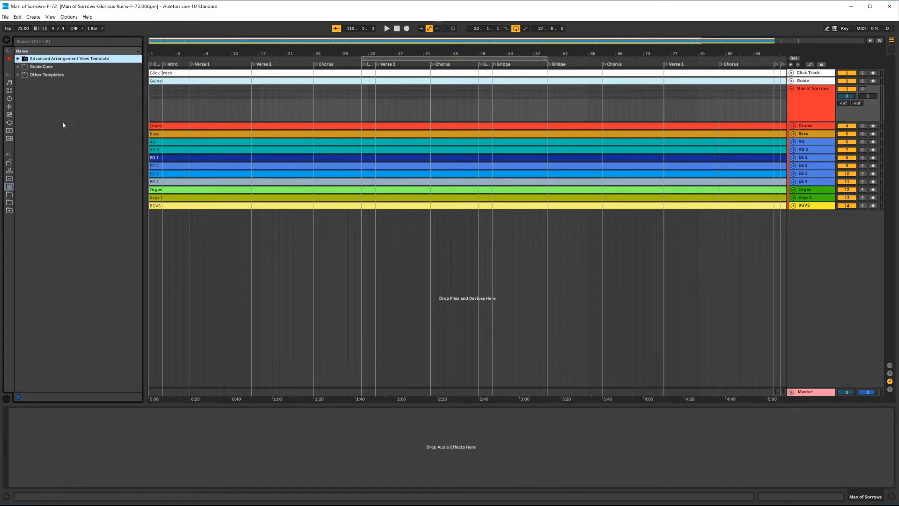
mouse_move(14, 186)
mouse_down()
mouse_move(69, 190)
mouse_move(6, 184)
mouse_up()
click(17, 59)
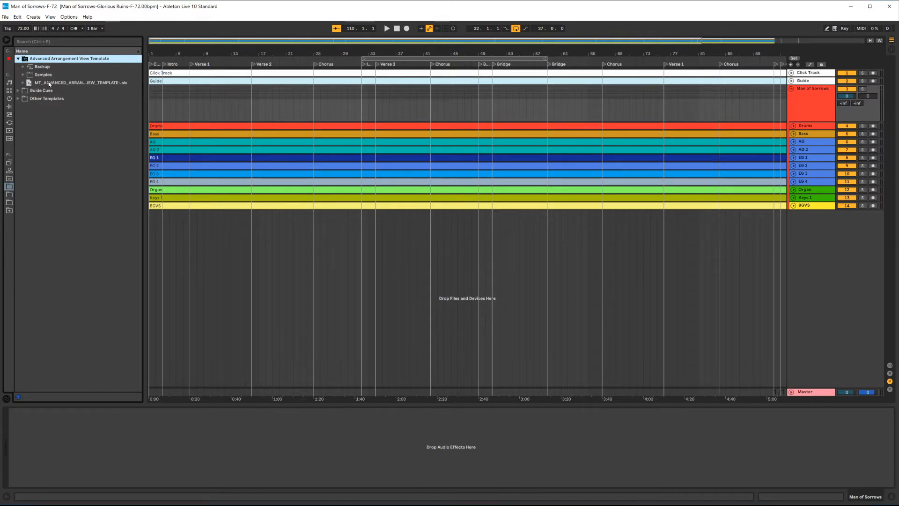
click(73, 85)
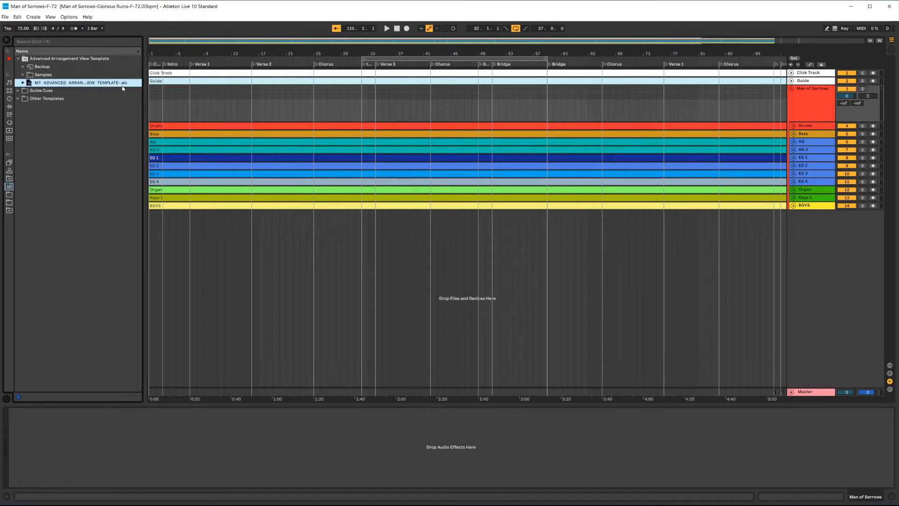
click(23, 82)
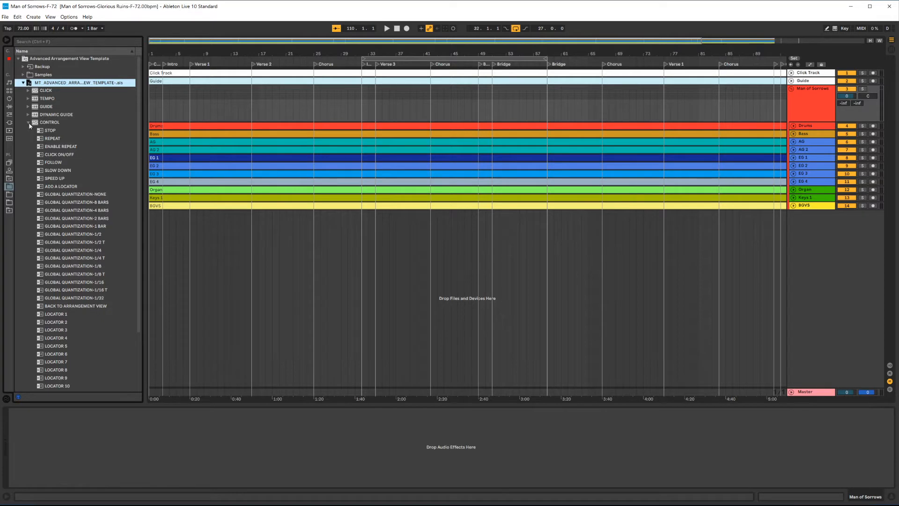
click(29, 123)
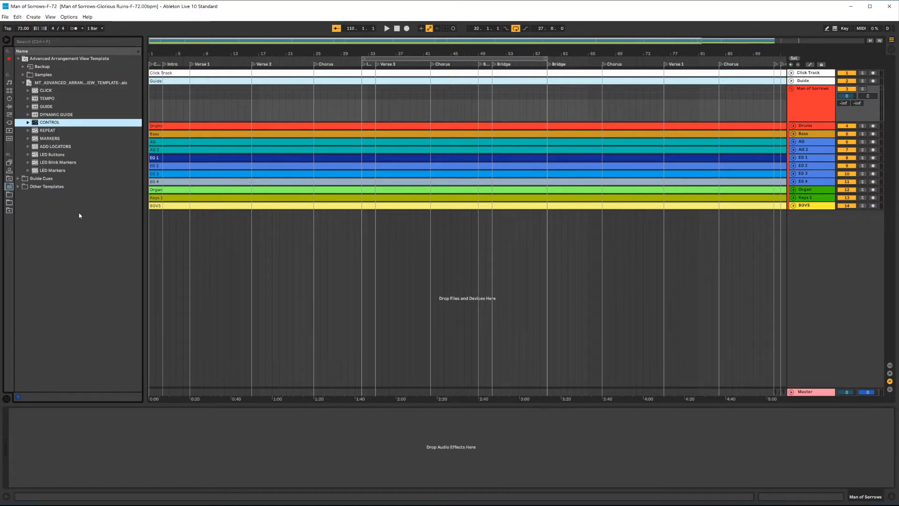
click(60, 83)
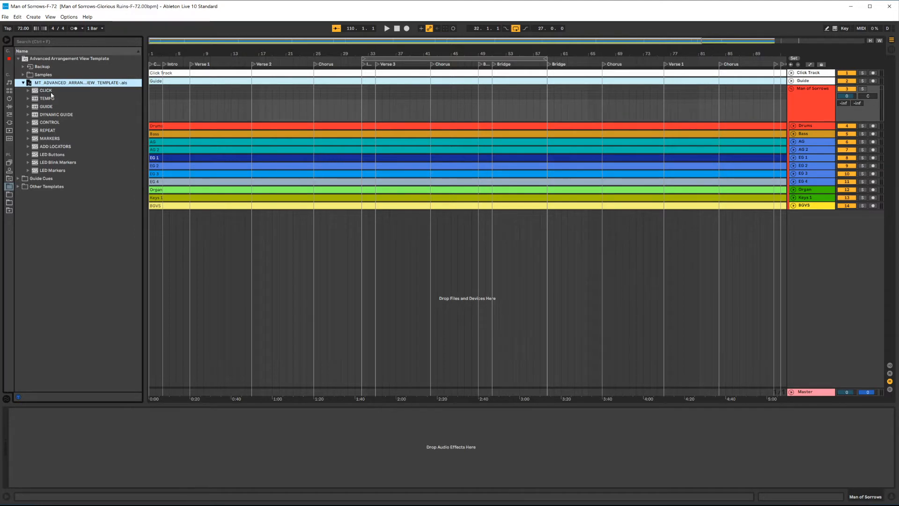
Step: Step through the template's tracks, selecting ranges such as ADD LOCATORS to LED Markers and CLICK to MARKERS
key(Down)
key(Down)
key(Down)
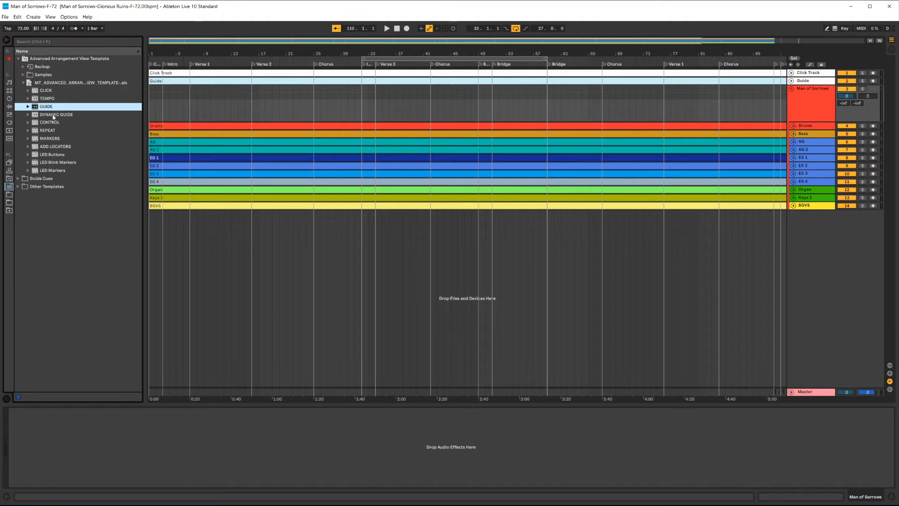
key(Down)
key(Down)
key(Down)
key(Down)
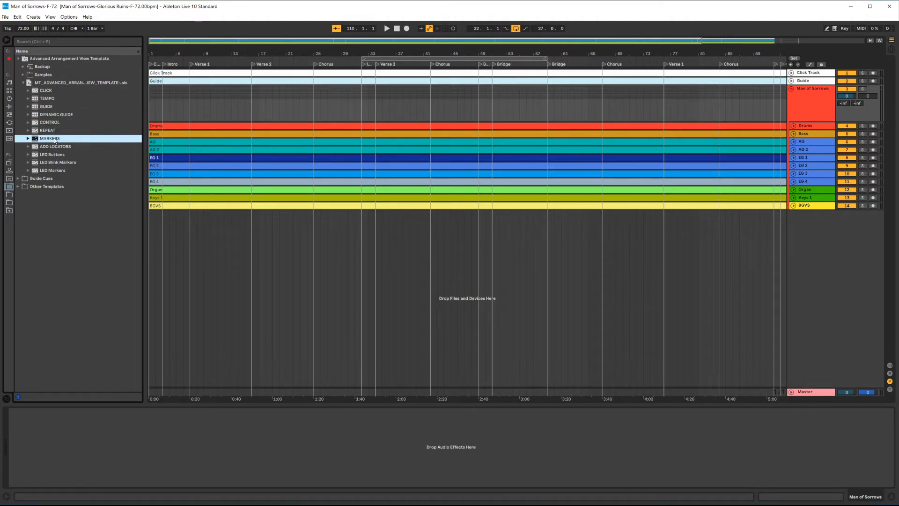
click(58, 146)
shift+click(58, 172)
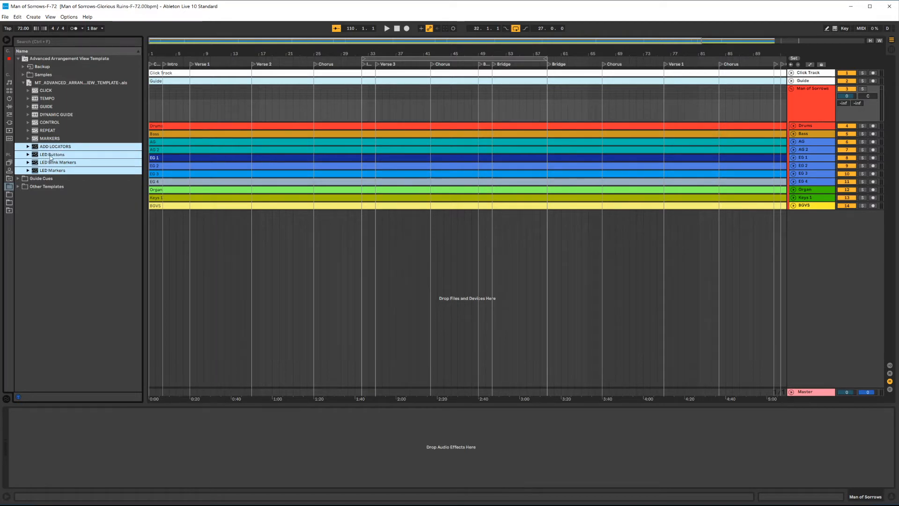
click(61, 155)
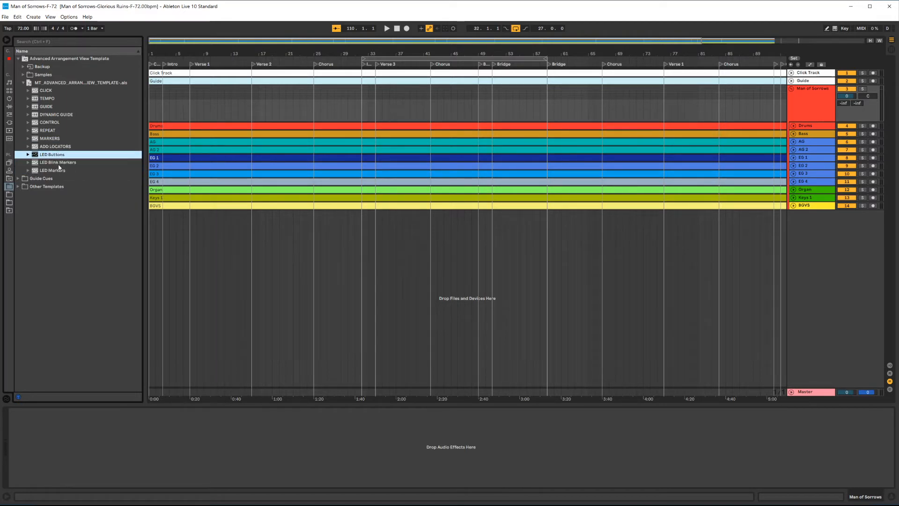
click(59, 163)
click(59, 172)
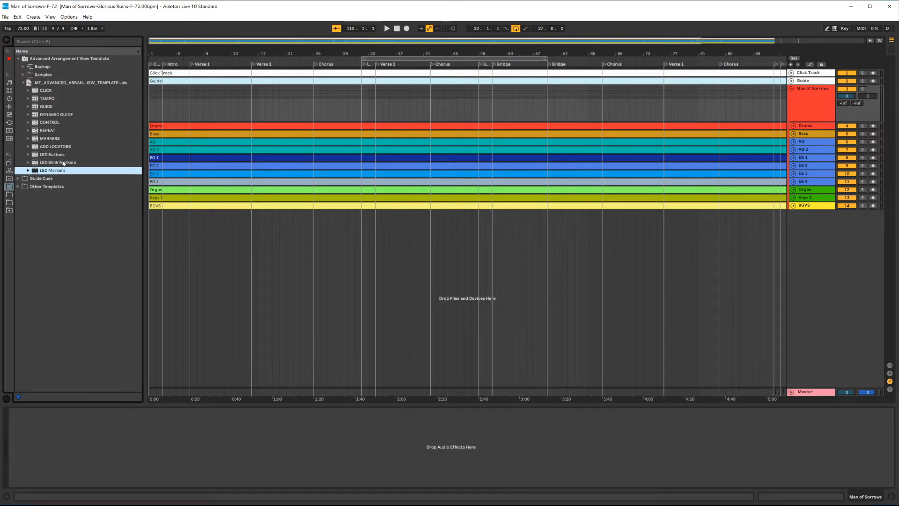
click(66, 147)
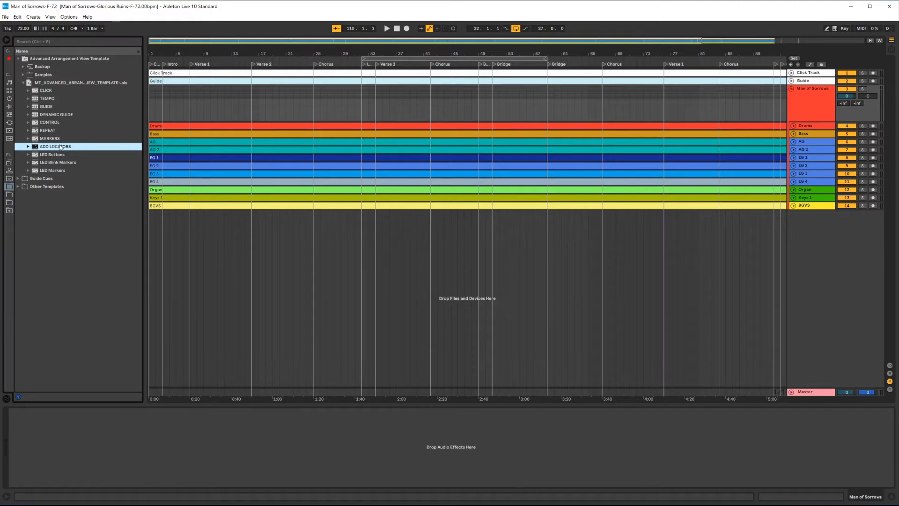
click(48, 92)
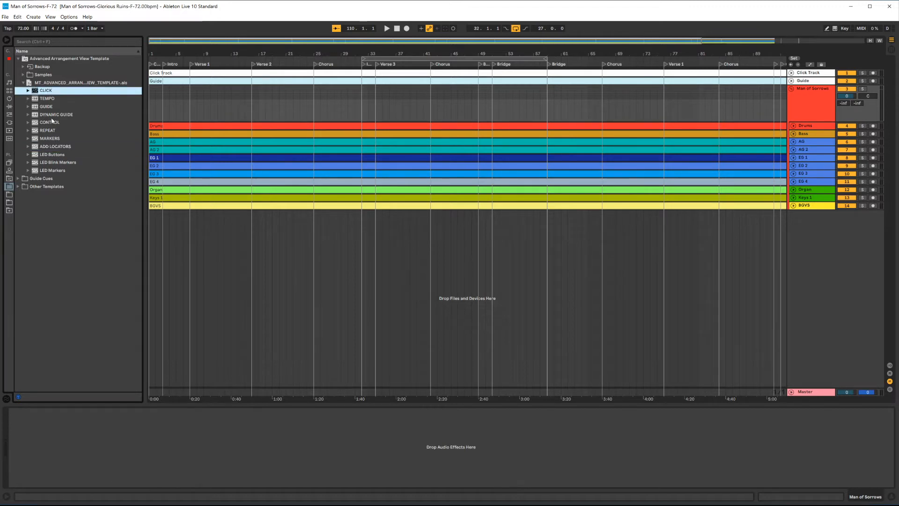
shift+click(50, 138)
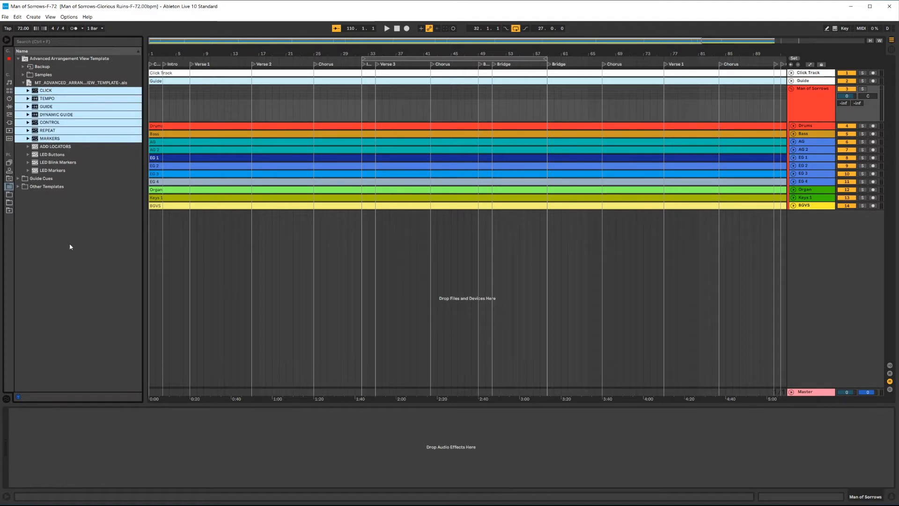
Step: Unfold the Click Track to view its waveform and fold it again
click(798, 74)
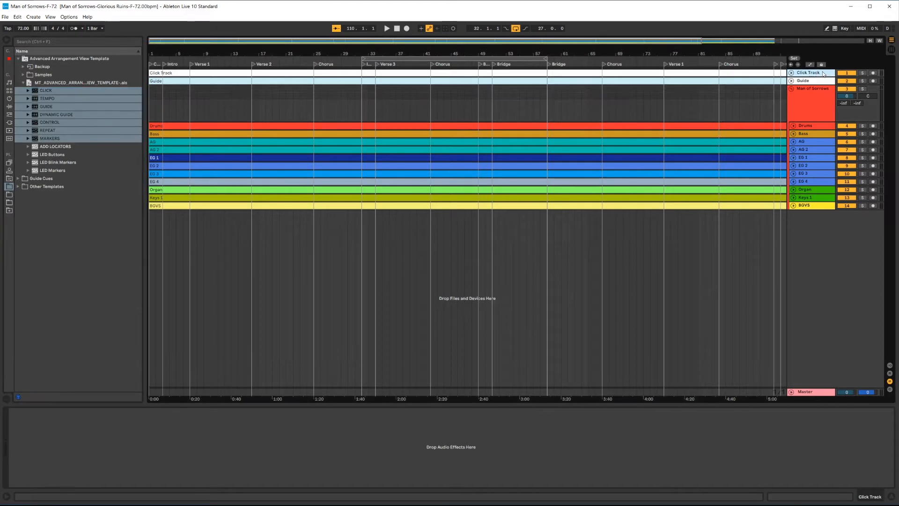
click(791, 73)
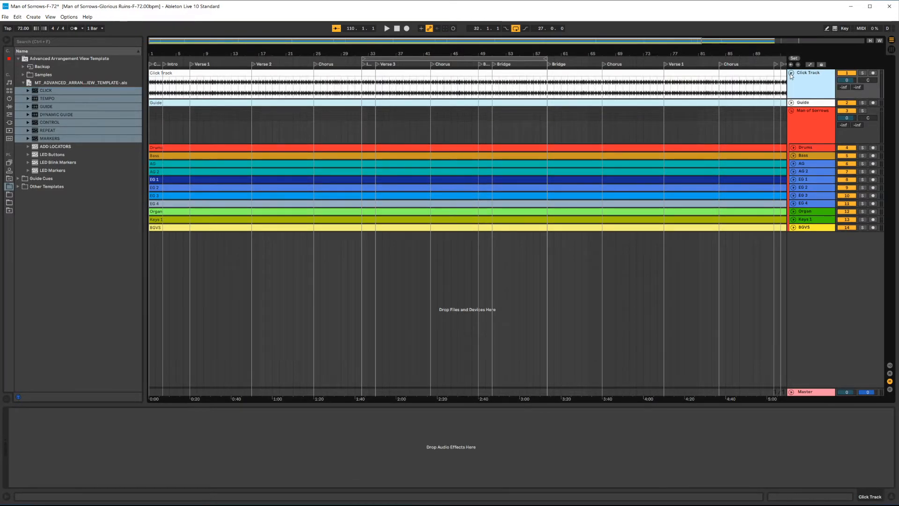
click(791, 73)
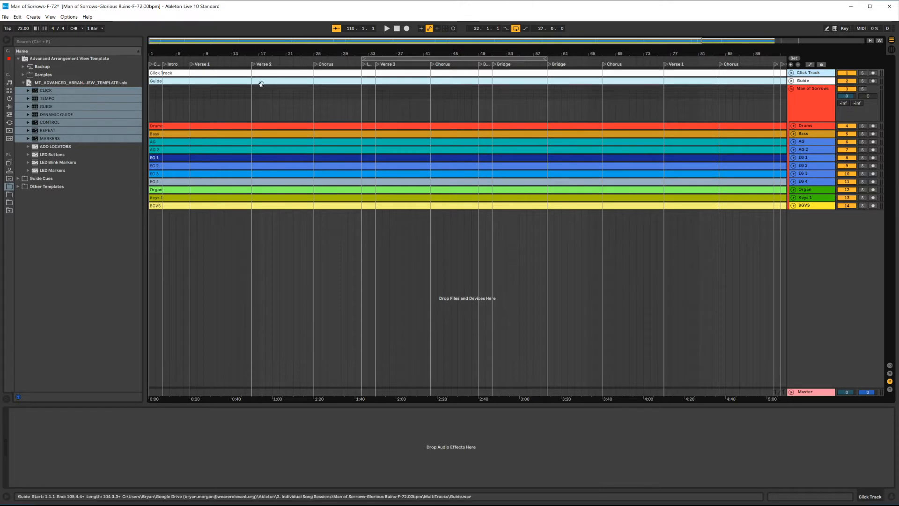
Step: Import the template's CLICK track into the set just below the Click Track
click(182, 111)
click(91, 234)
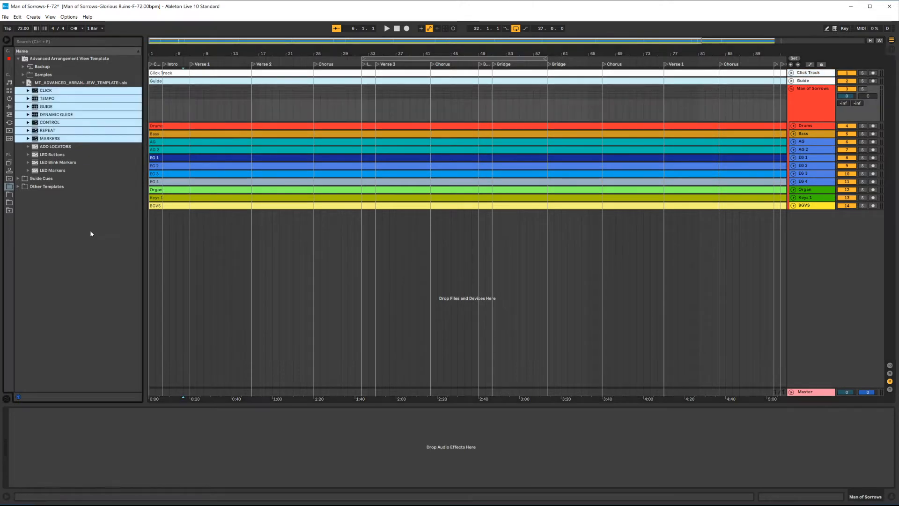
click(37, 91)
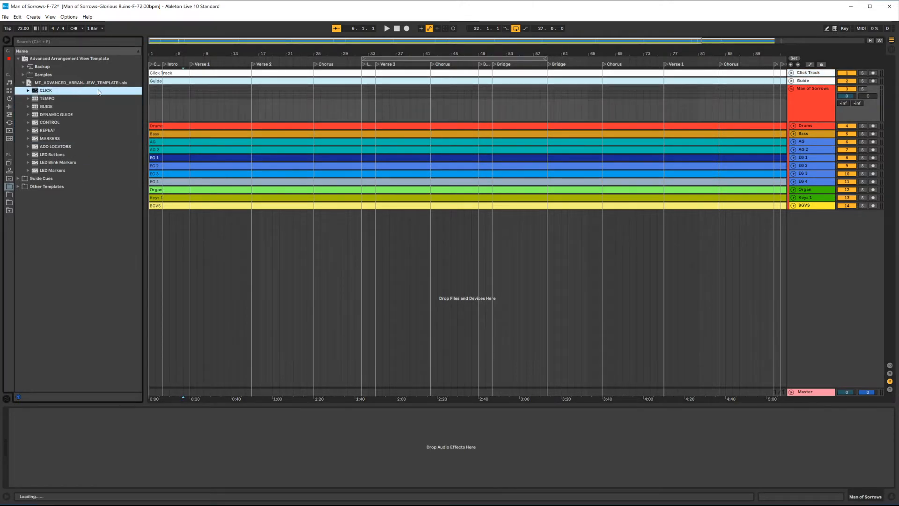
drag(801, 81, 806, 77)
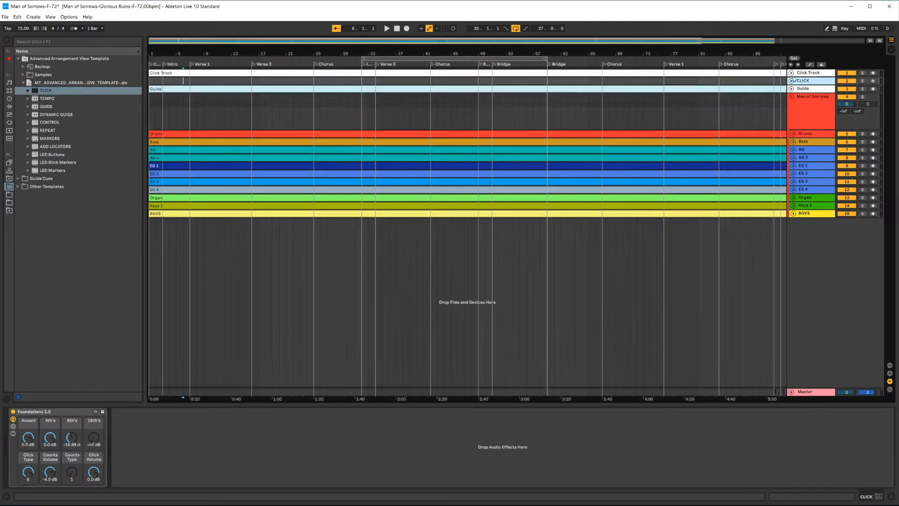
Step: Rename the Click Track to WAV CLICK and select the new CLICK track to show its device
click(800, 73)
click(791, 73)
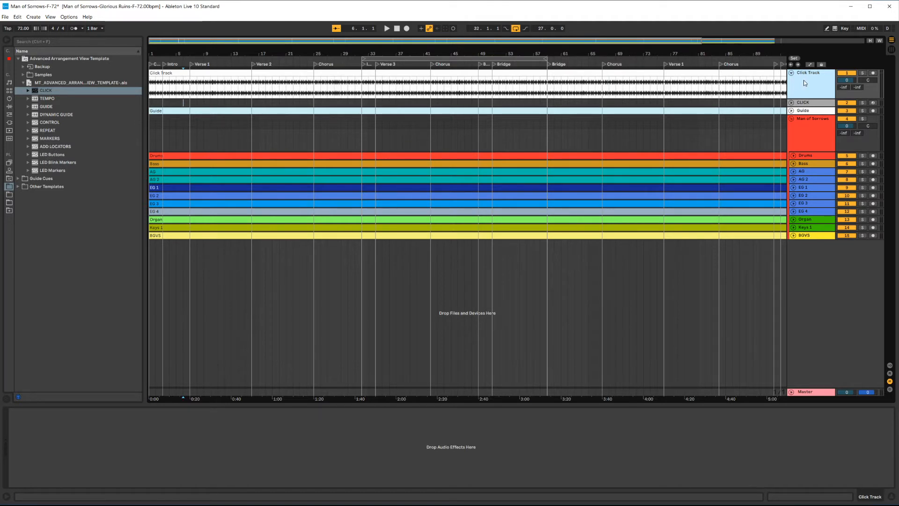
key(ctrl+r)
text(WAV CLICK)
key(Return)
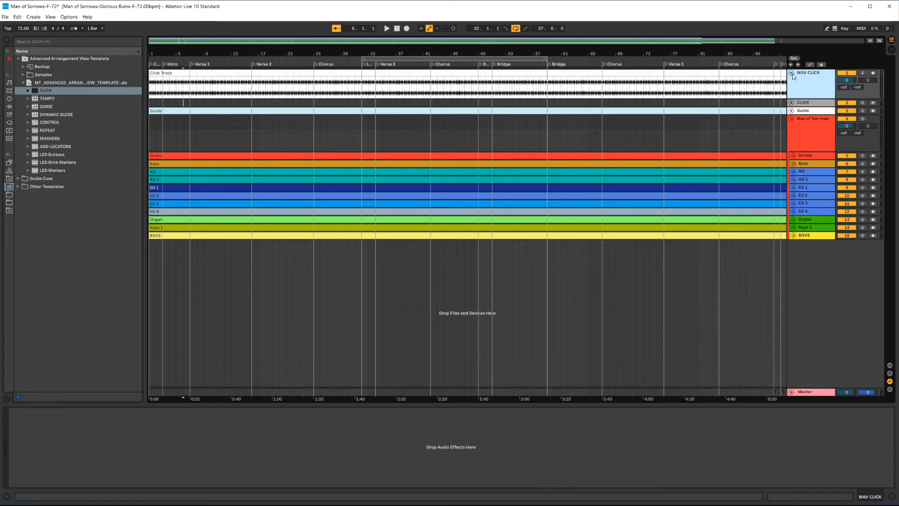
click(792, 74)
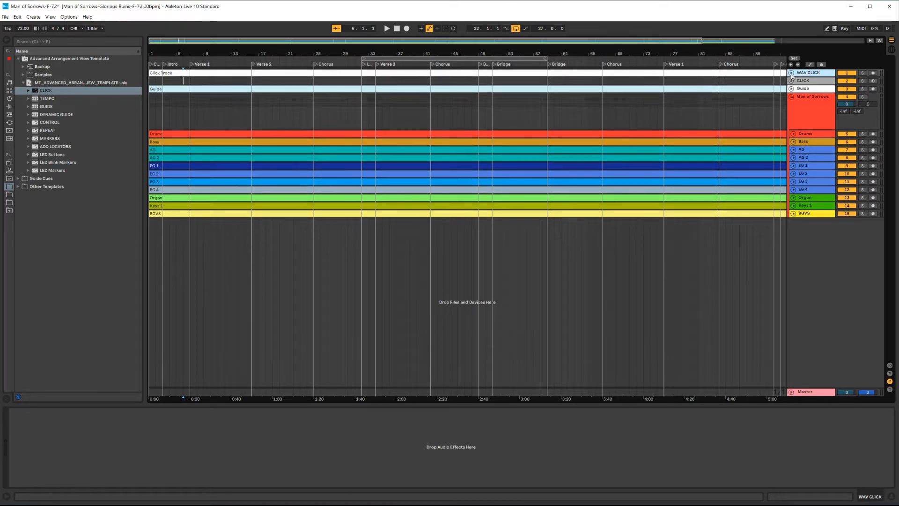
click(806, 81)
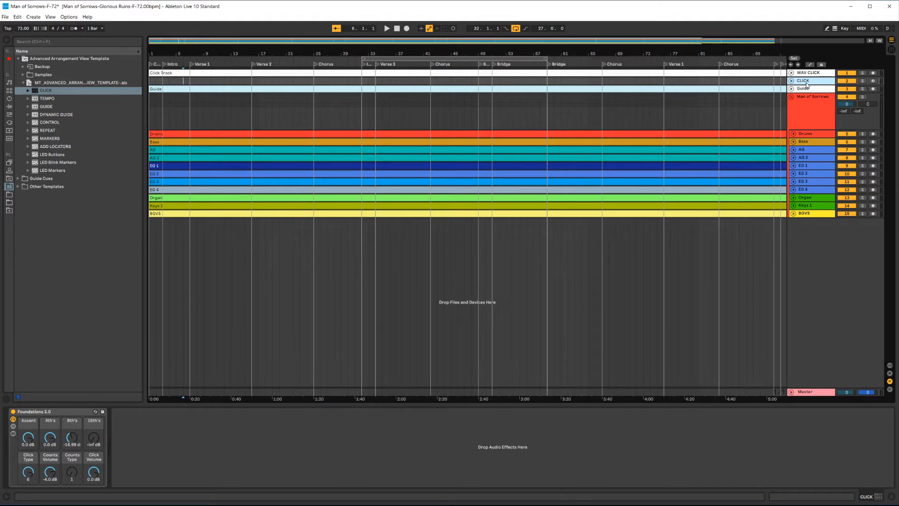
Step: Import the template's TEMPO track into the set just below the CLICK track
click(767, 111)
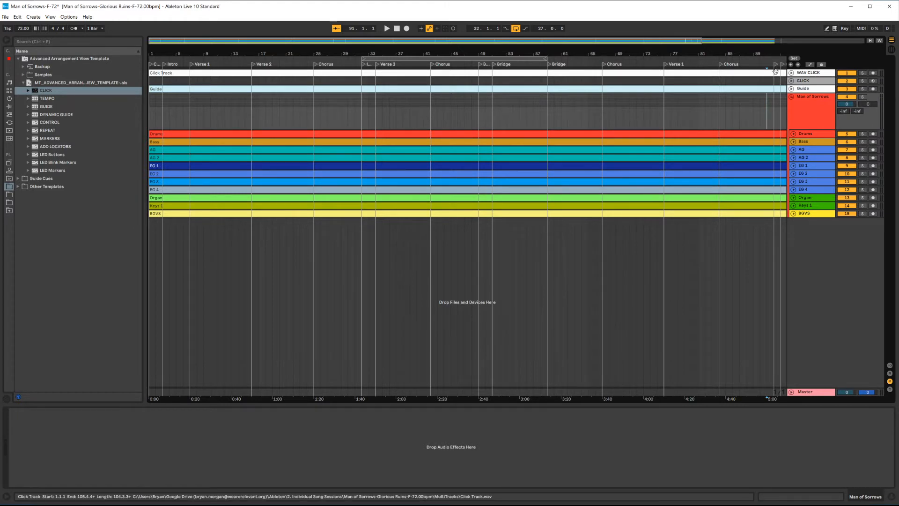
drag(37, 100, 636, 97)
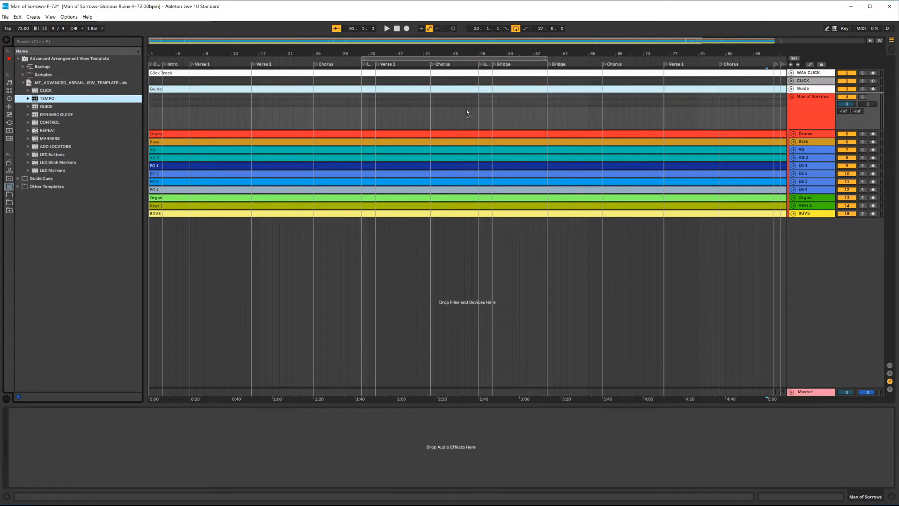
drag(467, 110, 817, 87)
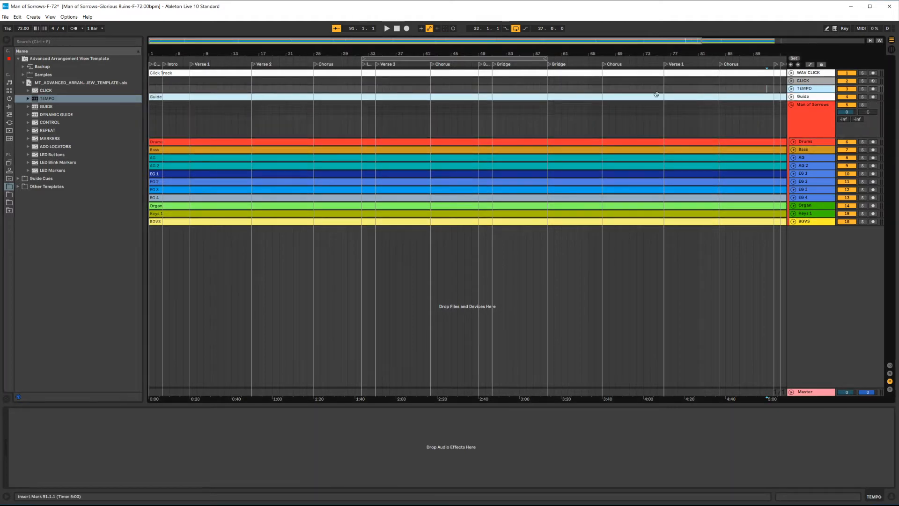
Step: Select the CLICK, TEMPO and WAV CLICK tracks in turn to inspect them
click(805, 81)
click(806, 90)
click(815, 74)
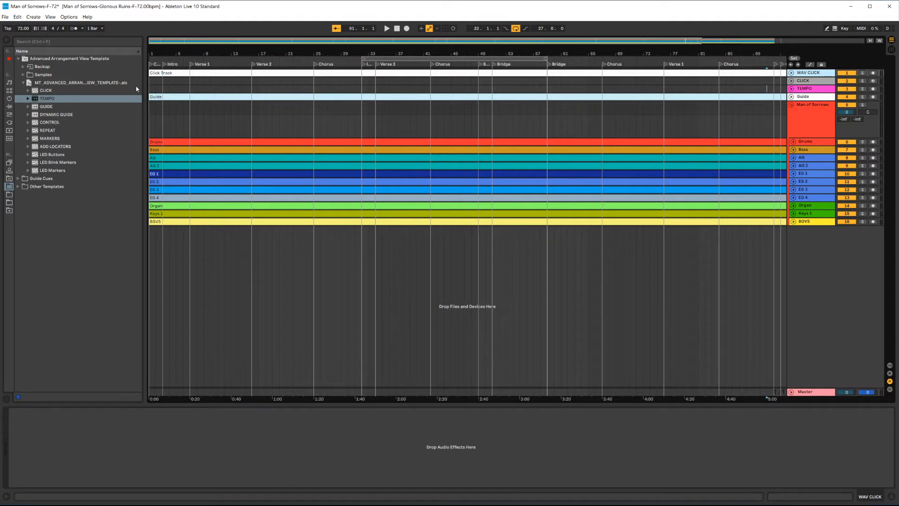
Step: Import the template's DYNAMIC GUIDE, CONTROL, REPEAT and MARKERS tracks together just below the Guide track
click(48, 107)
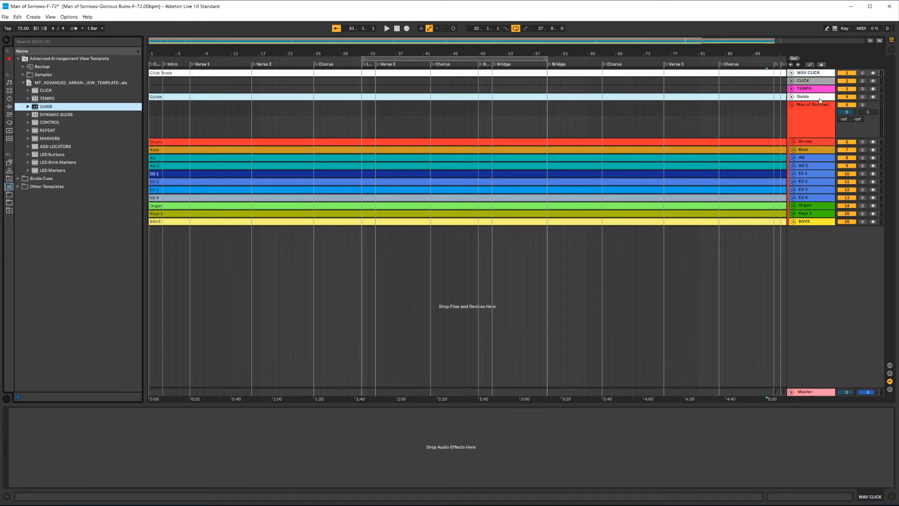
click(819, 100)
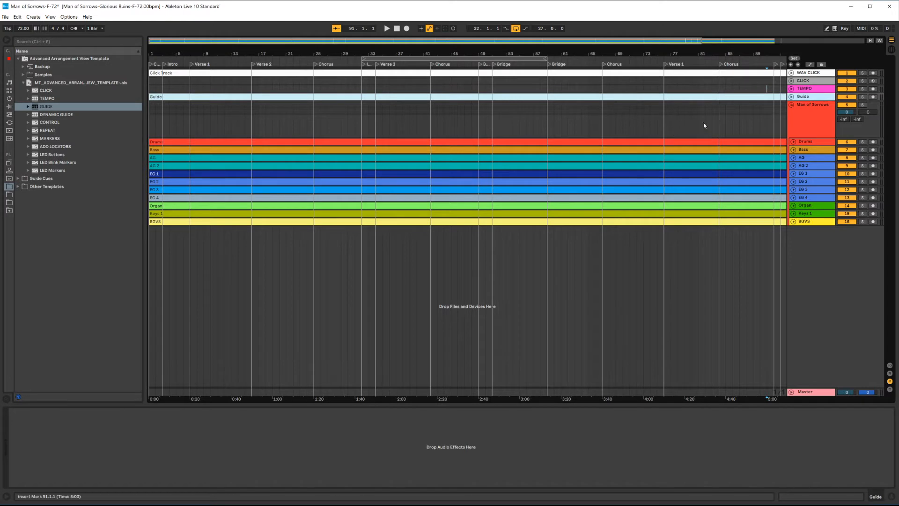
click(61, 115)
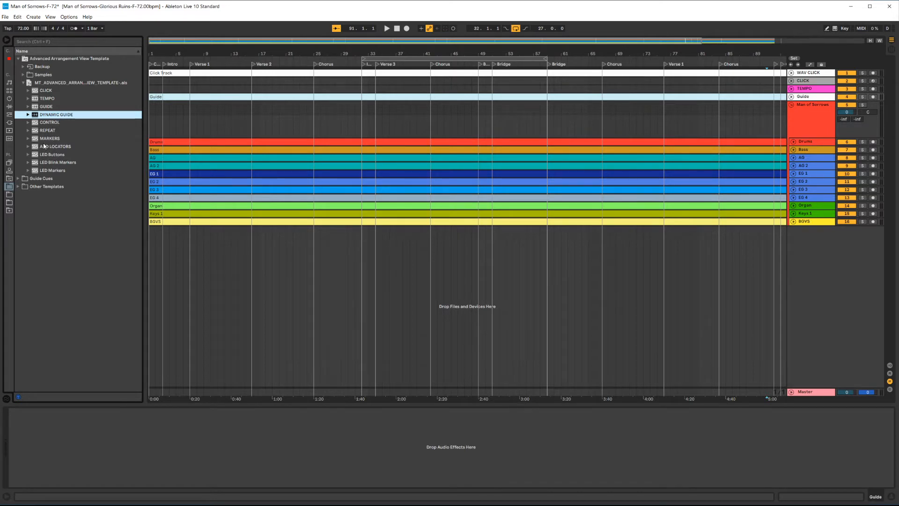
shift+click(43, 140)
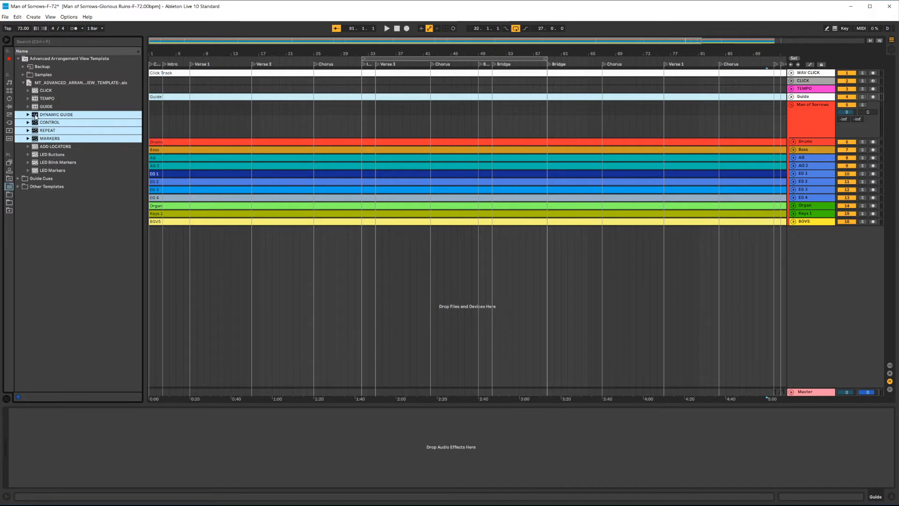
drag(36, 117, 811, 100)
click(741, 123)
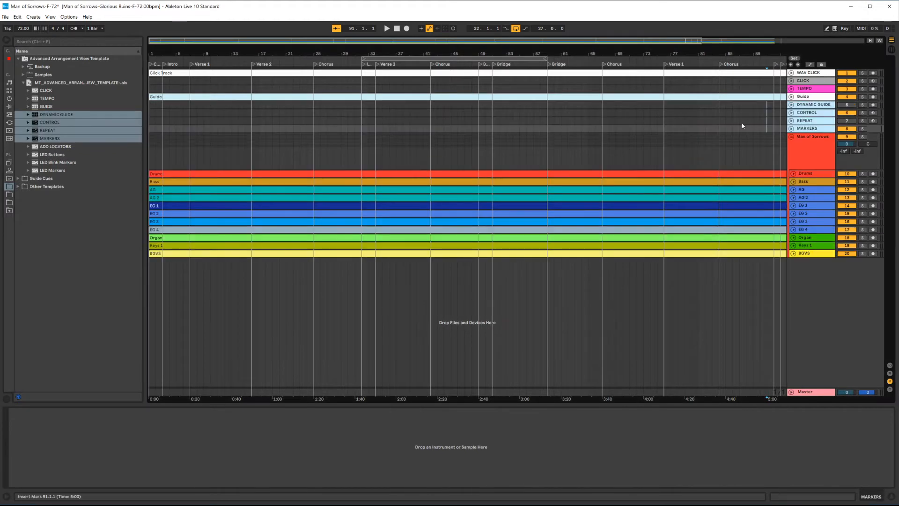
Step: Step through the imported tracks from CLICK down to MARKERS and save the set
click(48, 99)
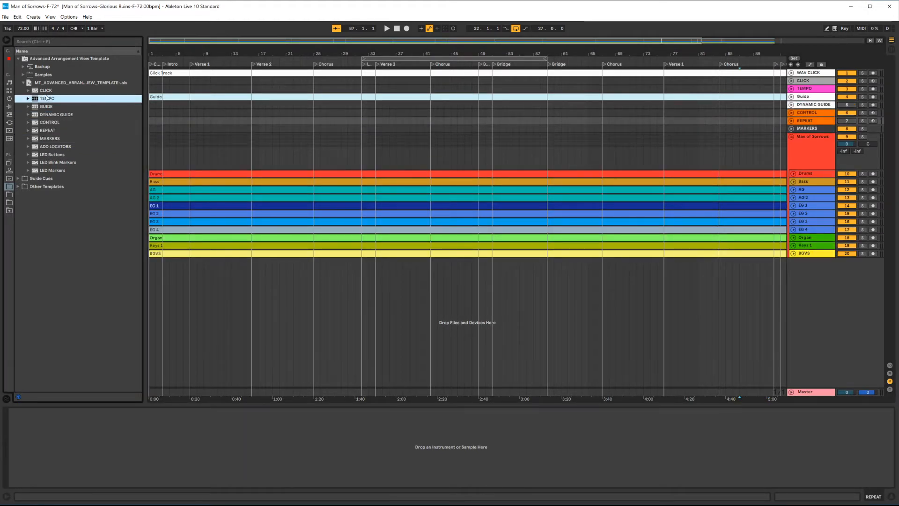
click(802, 82)
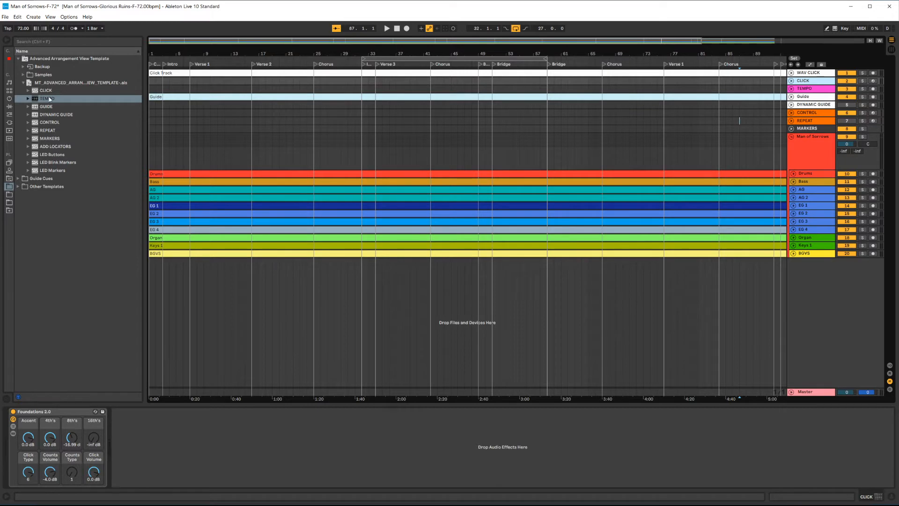
click(816, 97)
click(816, 105)
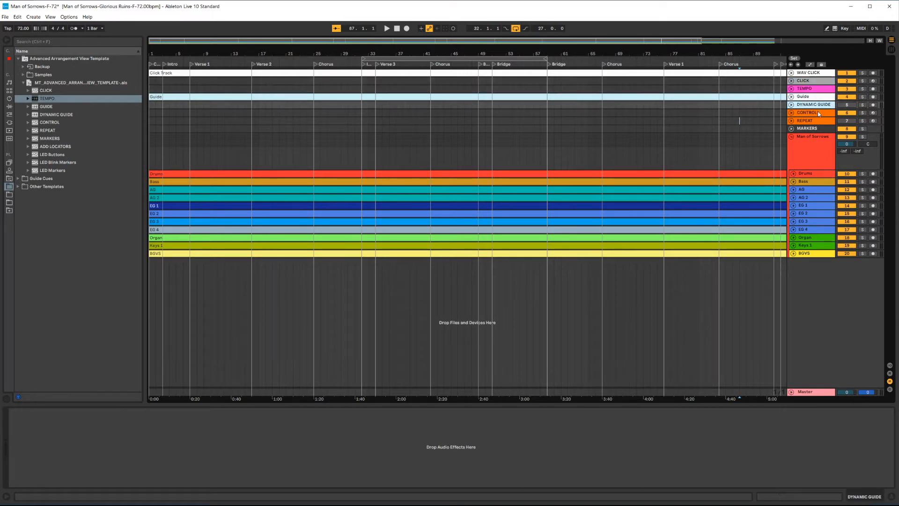
click(817, 112)
click(817, 120)
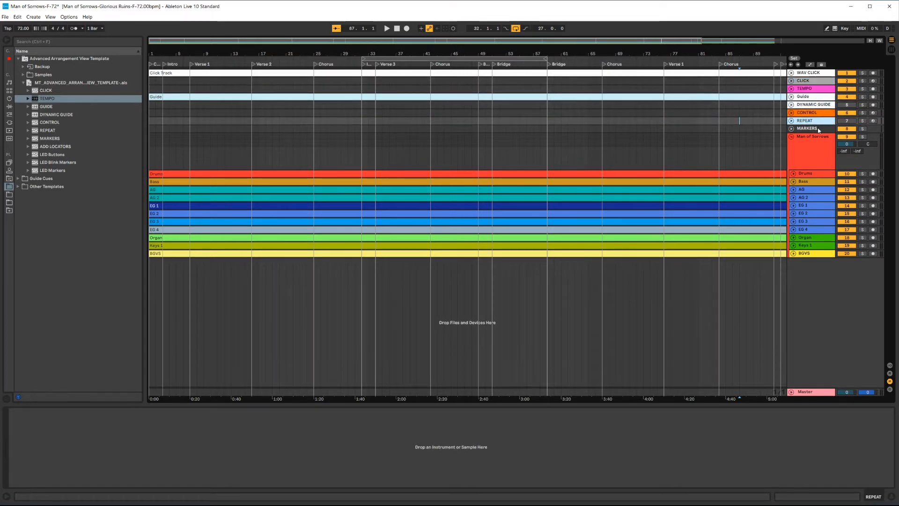
click(817, 129)
click(705, 145)
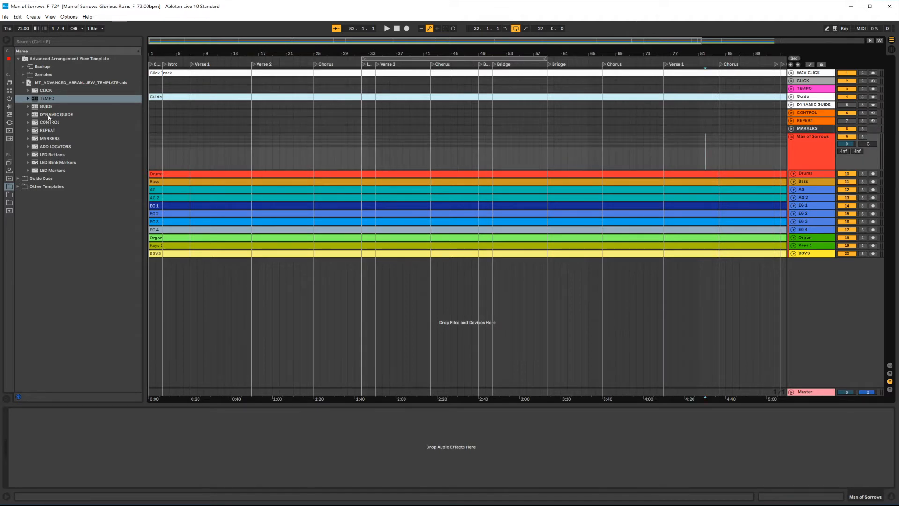
click(463, 136)
key(ctrl+s)
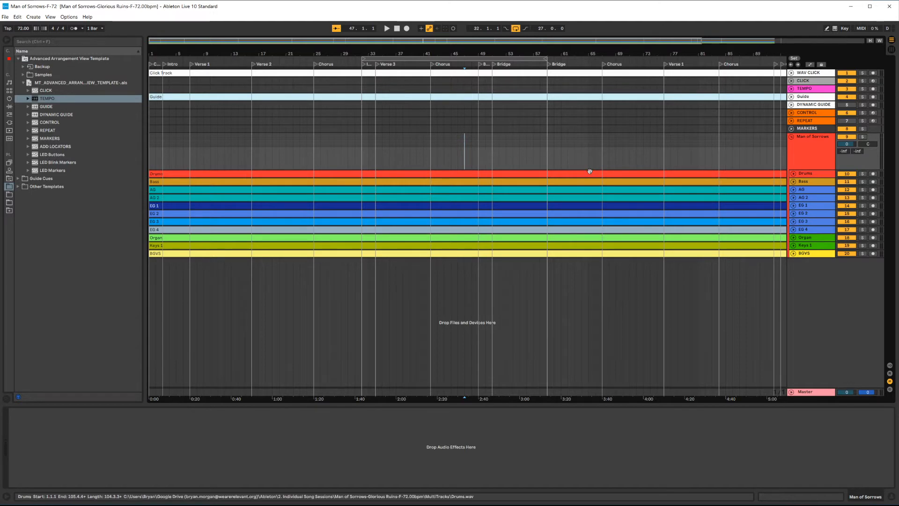
Step: Reselect the CLICK, TEMPO, CONTROL and REPEAT tracks and expand the template's CLICK folder to list its click clips
click(810, 81)
click(811, 89)
click(812, 112)
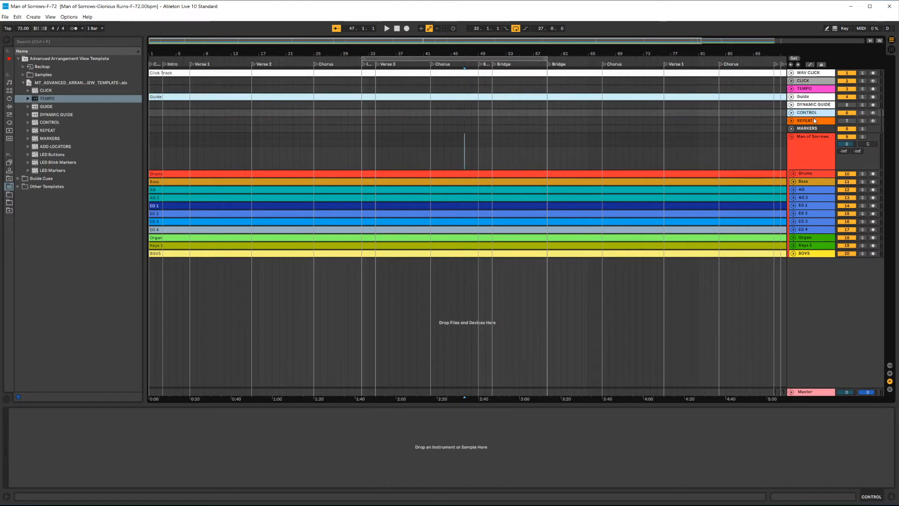
click(812, 120)
click(657, 129)
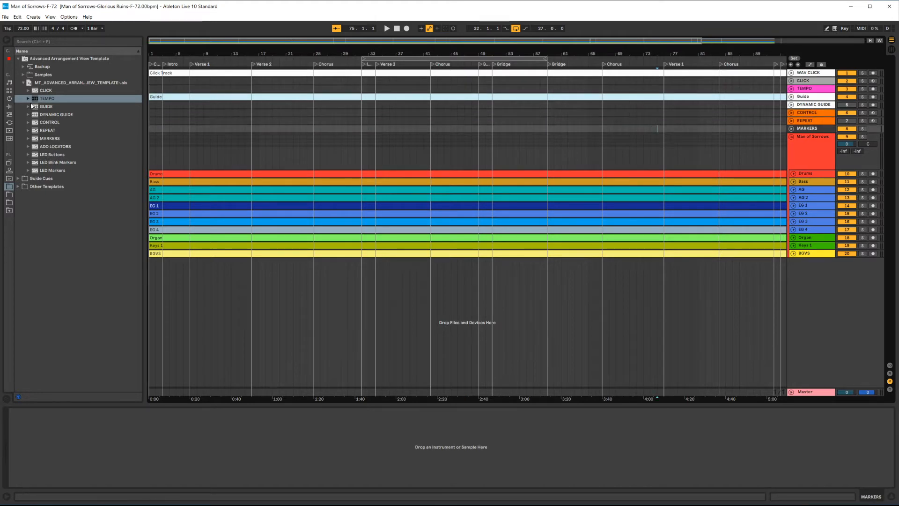
click(35, 91)
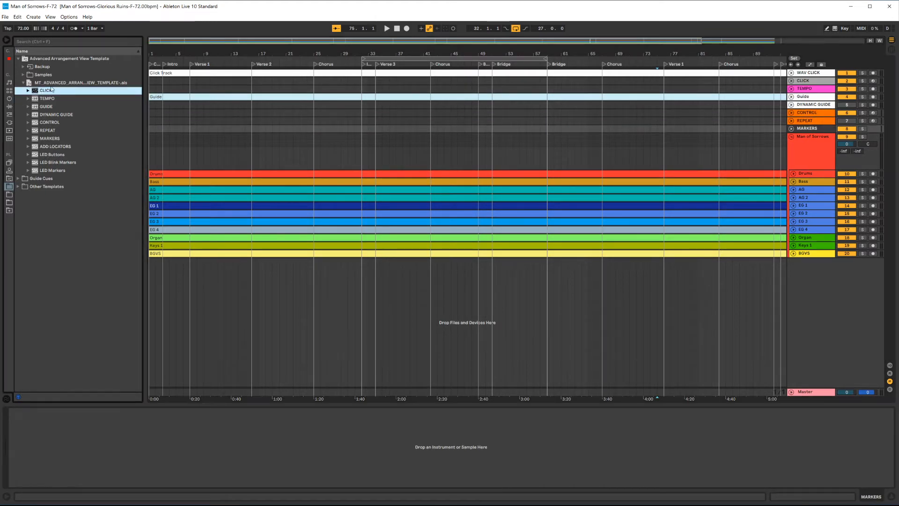
click(28, 91)
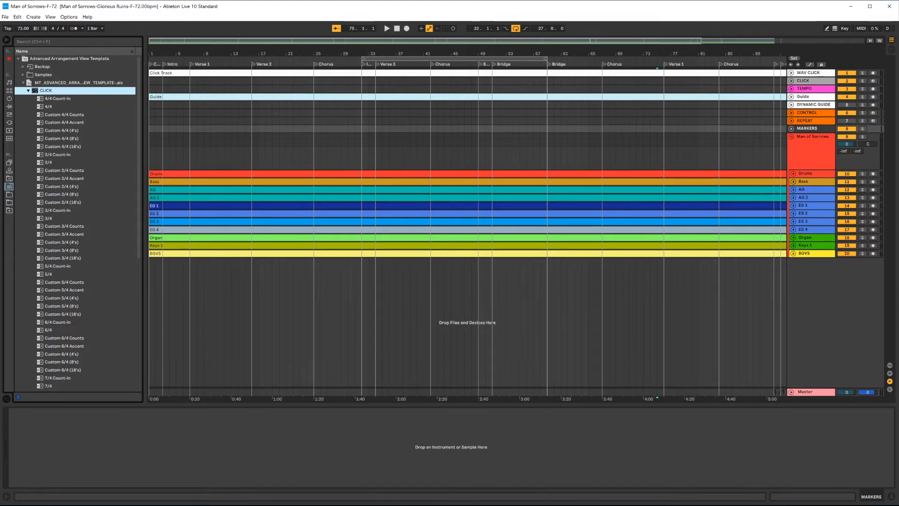
Step: Switch to the browser and check the song's time signature on its MultiTracks.com page, then minimize it
key(alt+Tab)
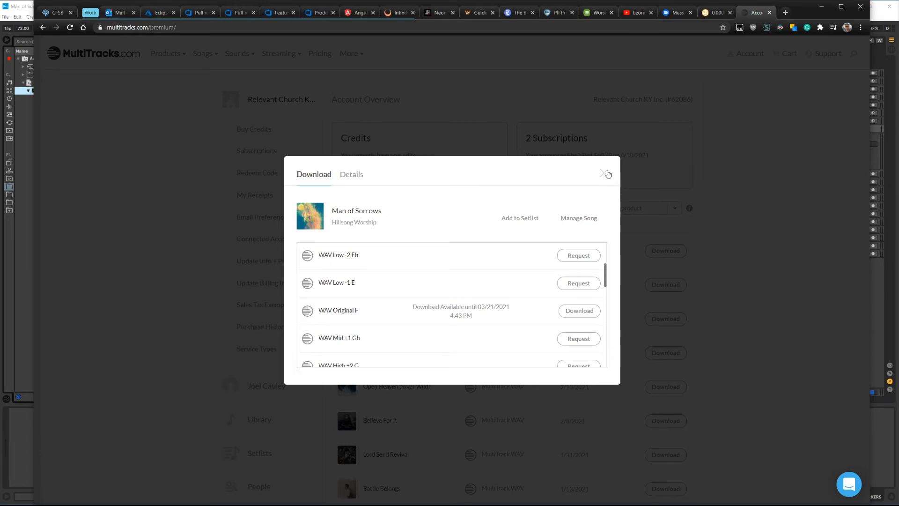
click(605, 173)
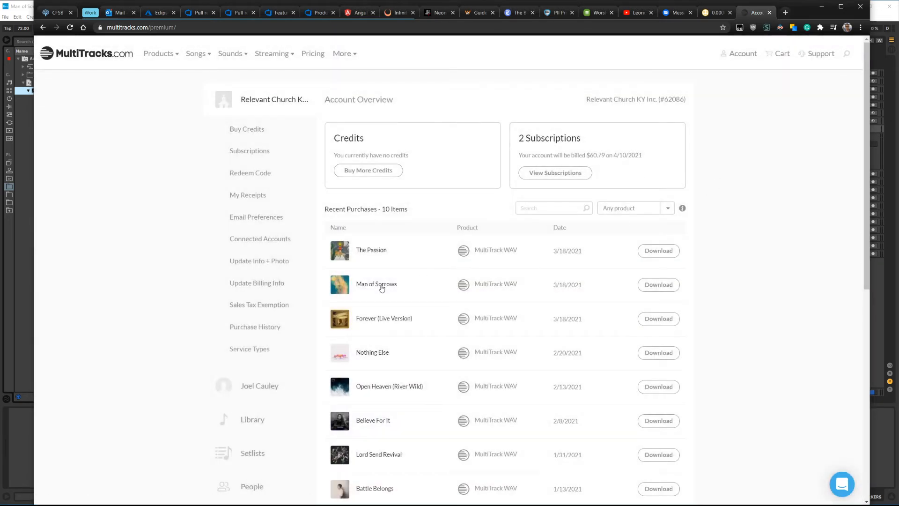
click(381, 286)
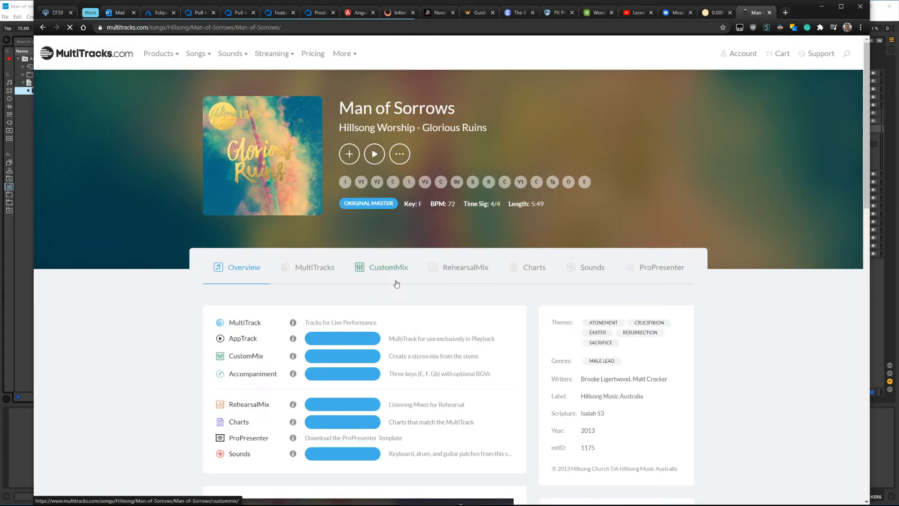
drag(489, 205, 506, 207)
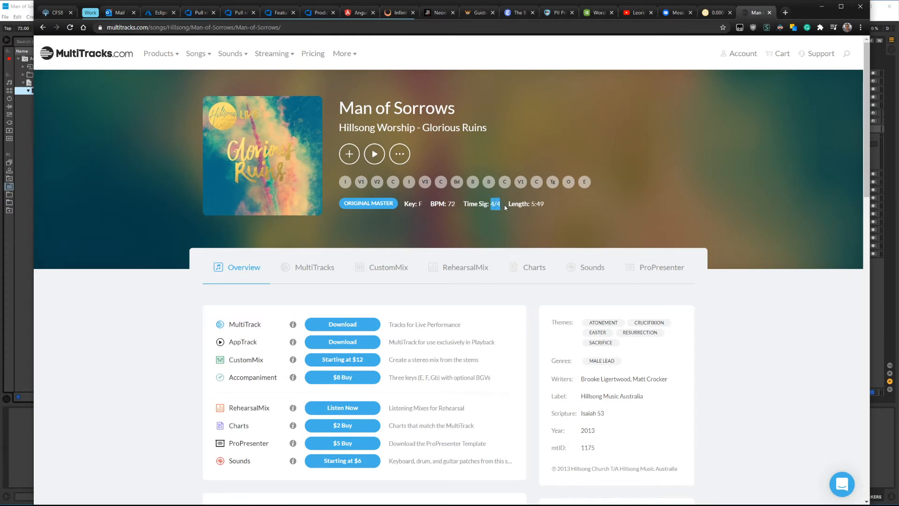
click(822, 8)
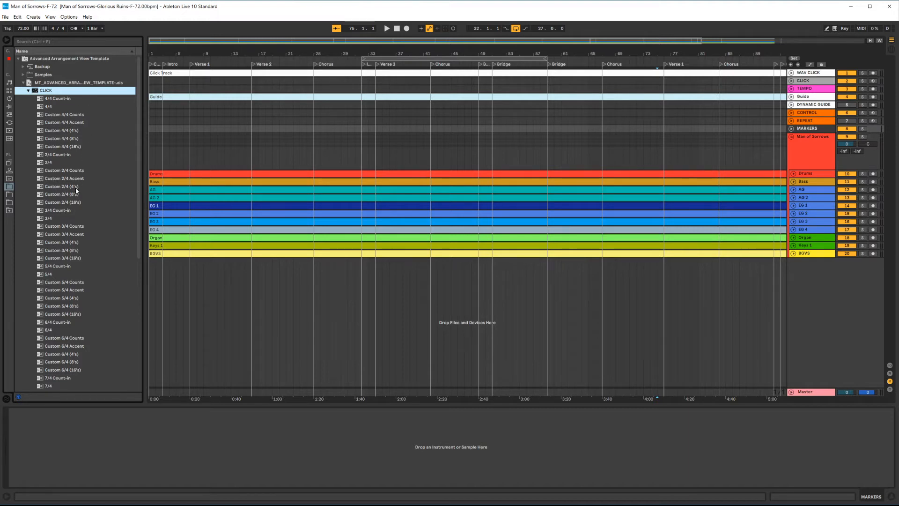
Step: Place the template's 4/4 click clip at the start of the CLICK track
scroll(65, 243, down, 7)
scroll(71, 301, up, 8)
click(47, 107)
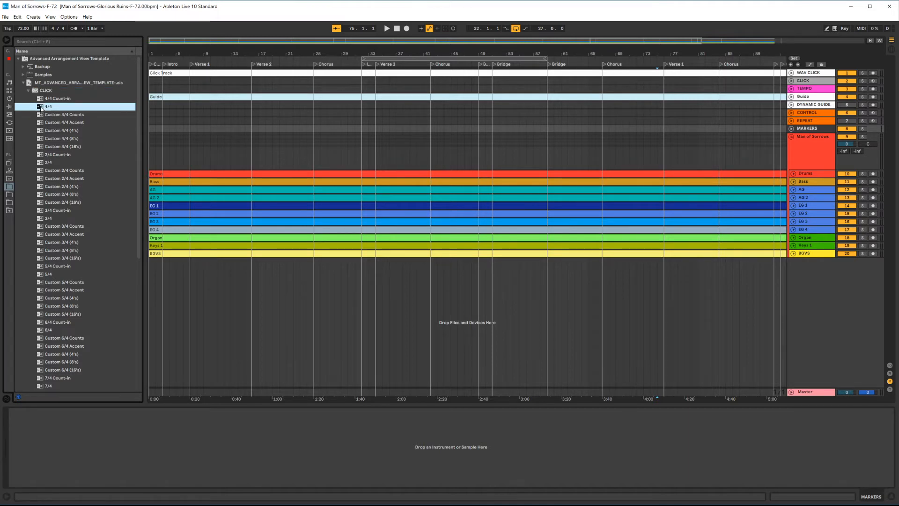
drag(40, 109, 151, 84)
scroll(237, 139, down, 2)
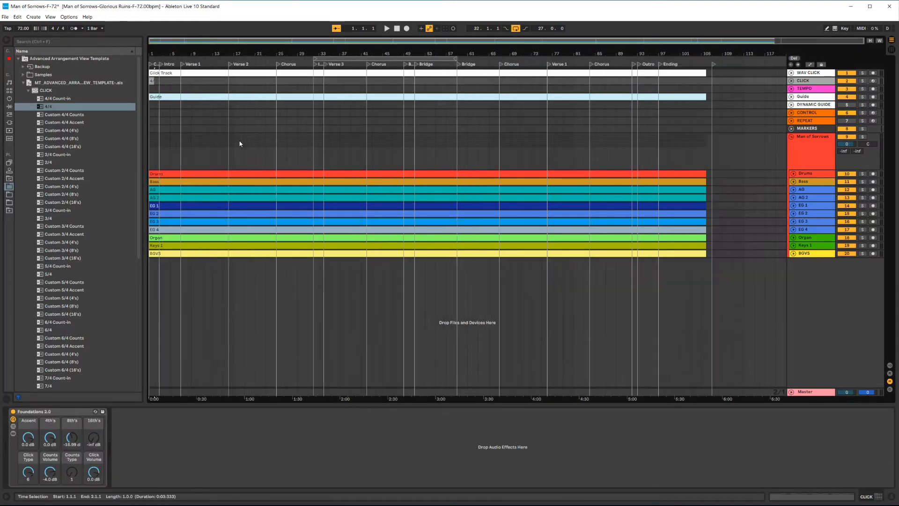
Step: Extend the 4/4 clip on the CLICK track to end at bar 106
click(166, 81)
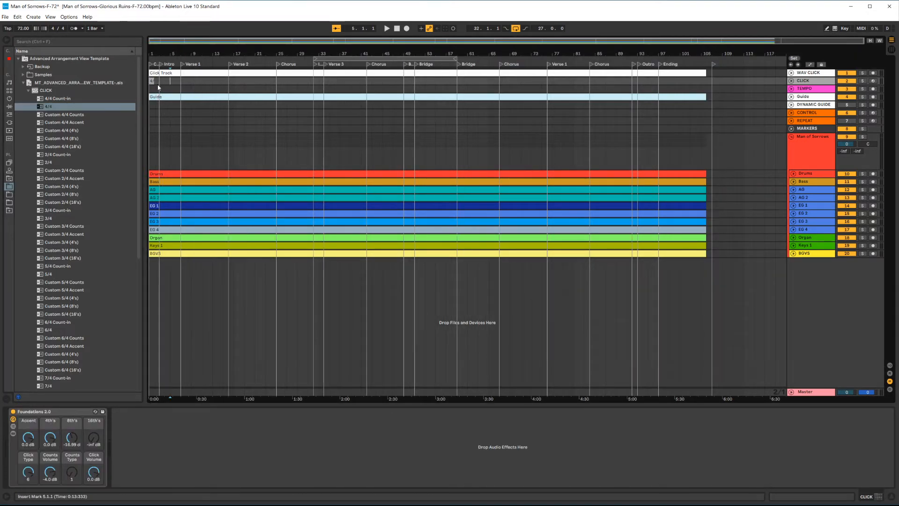
drag(153, 81, 706, 82)
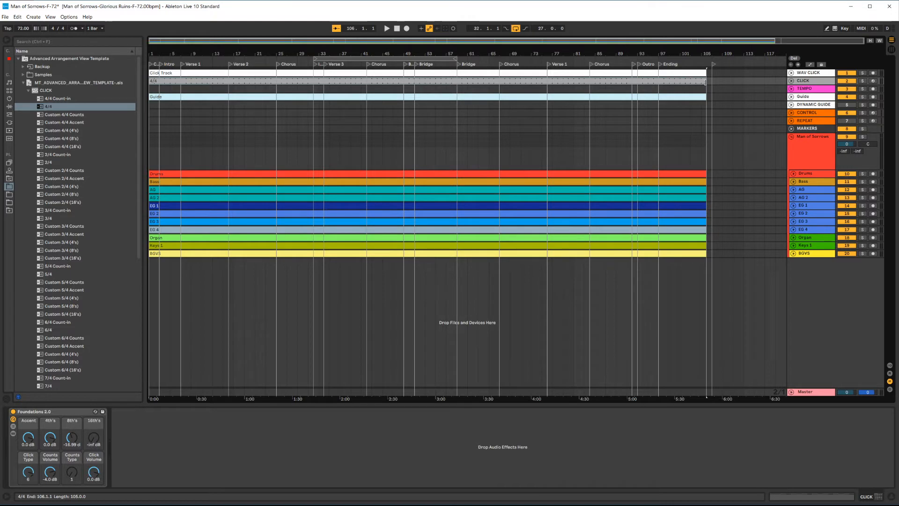
click(165, 82)
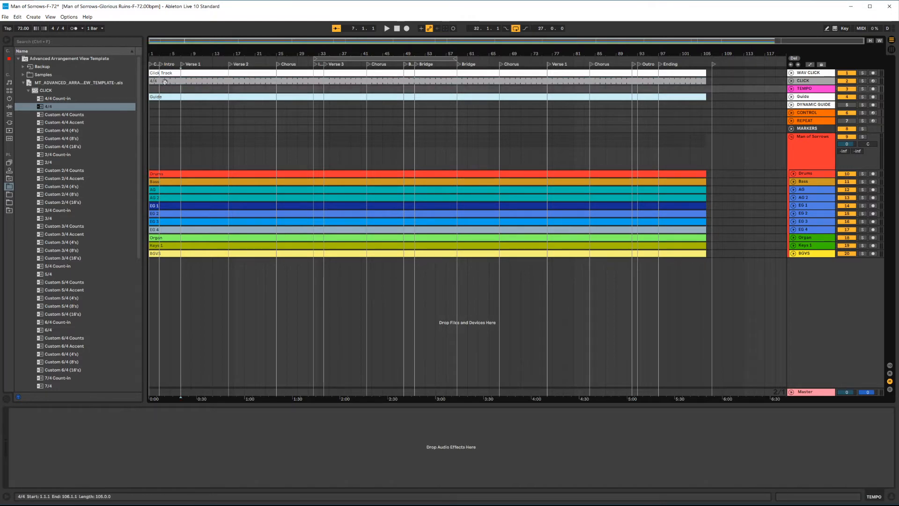
click(165, 82)
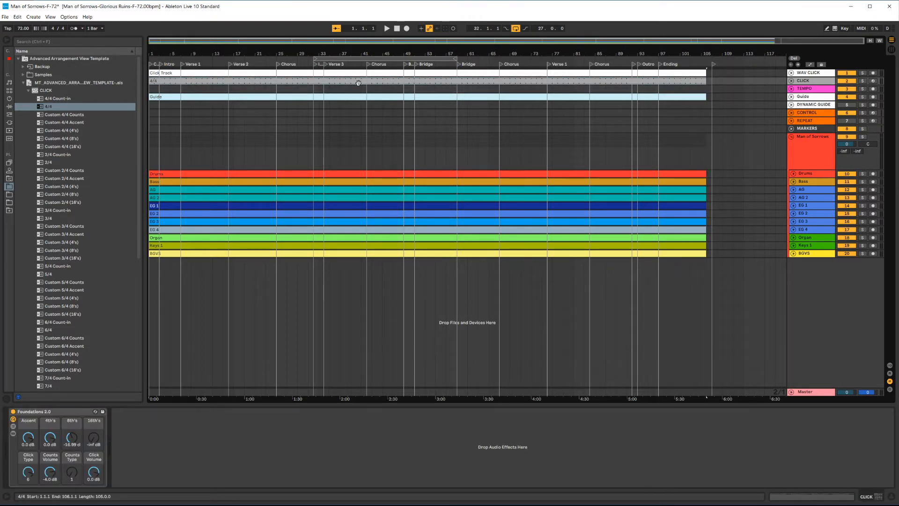
Step: Unfold and enlarge the CLICK track and zoom in to inspect the 4/4 clip's notes
click(790, 81)
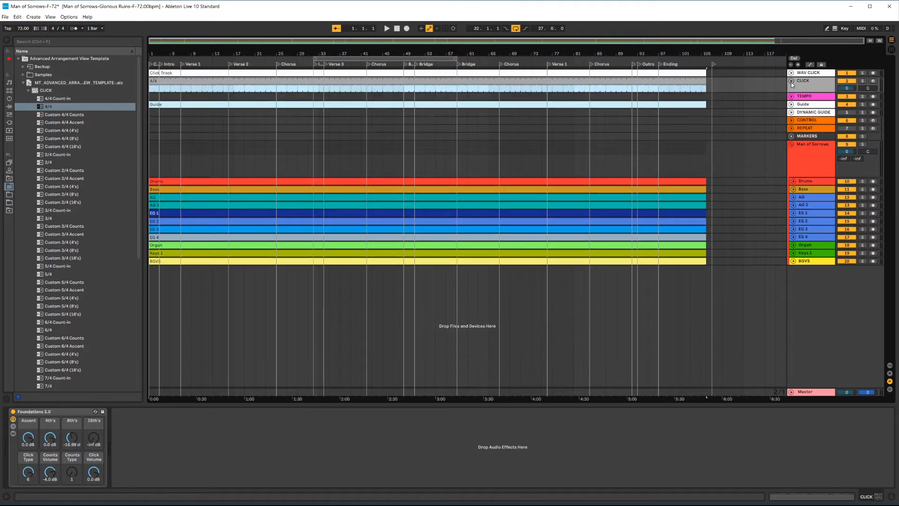
drag(798, 93, 789, 213)
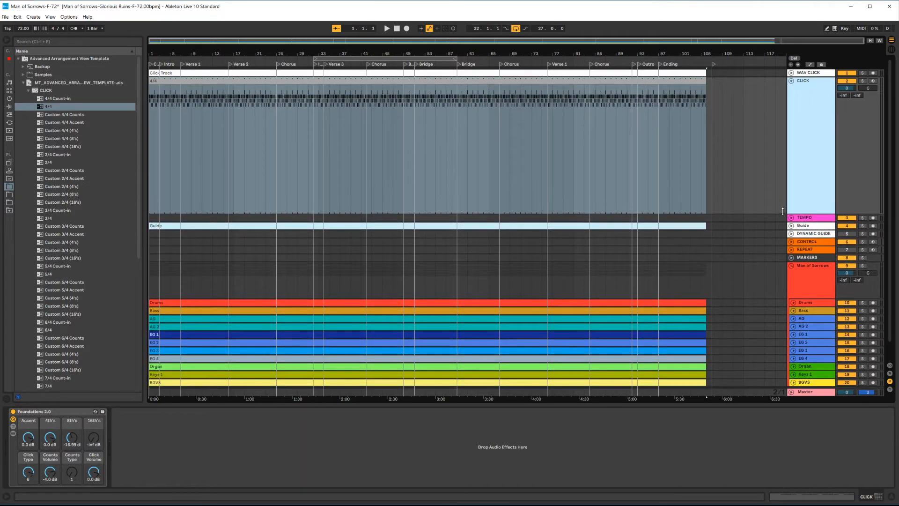
click(302, 92)
ctrl+scroll(275, 105, up, 5)
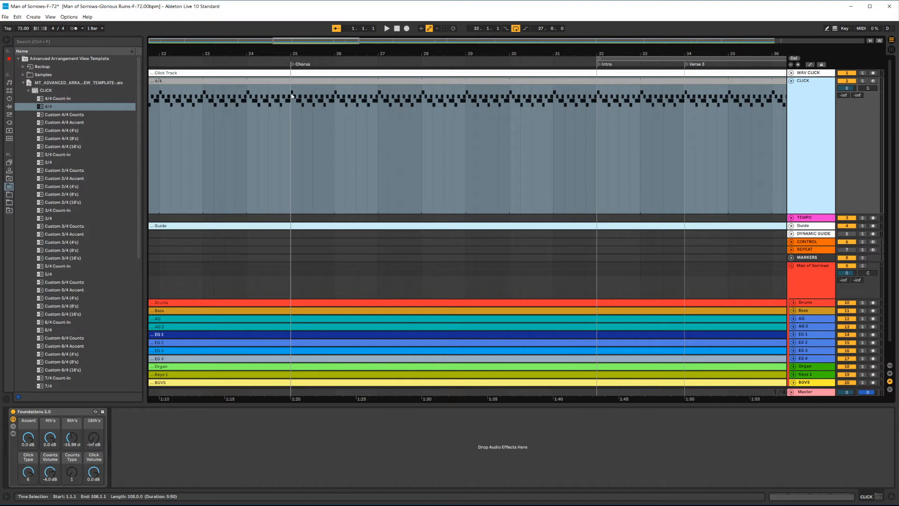
click(293, 97)
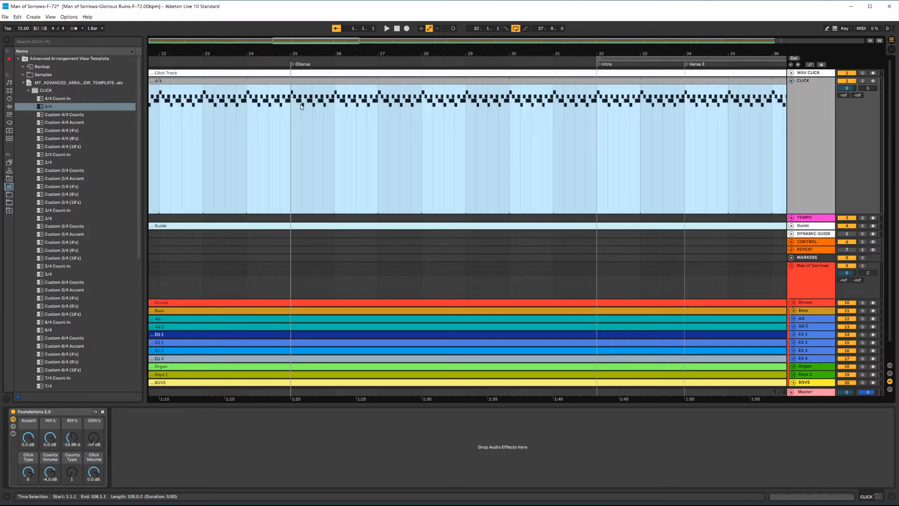
click(301, 106)
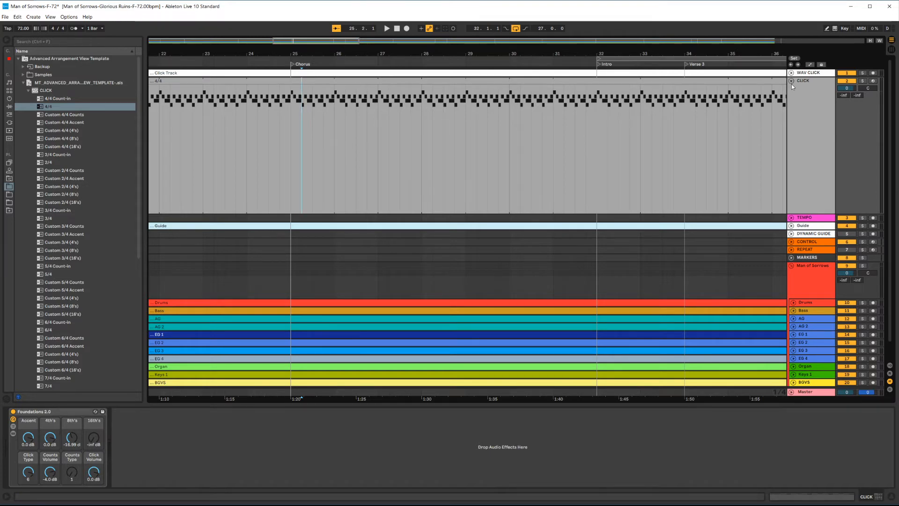
Step: Shrink the CLICK track back down, solo it and play the song from around Verse 2 to audition the 4/4 click
drag(815, 214, 827, 86)
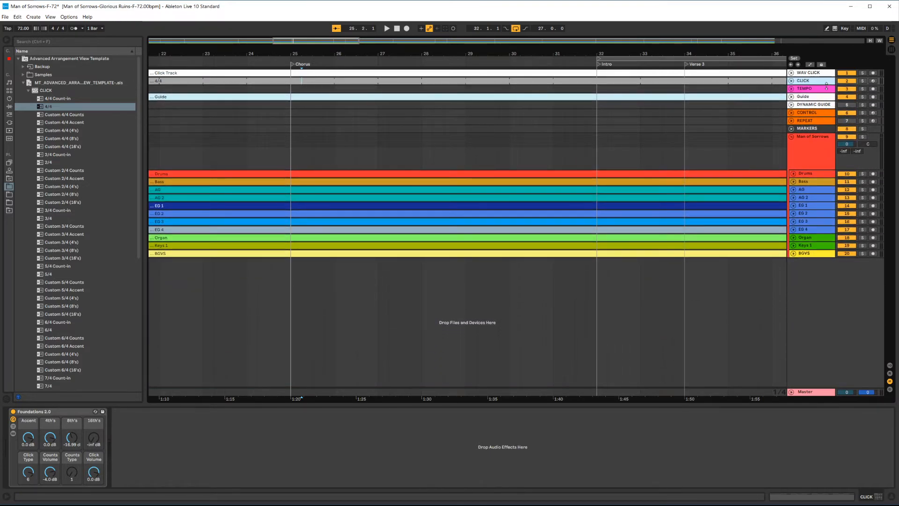
click(863, 81)
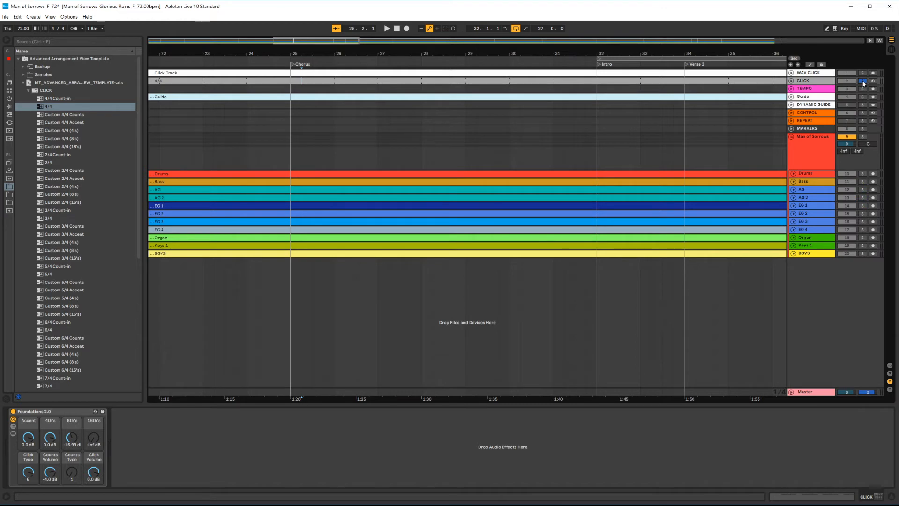
scroll(346, 87, down, 3)
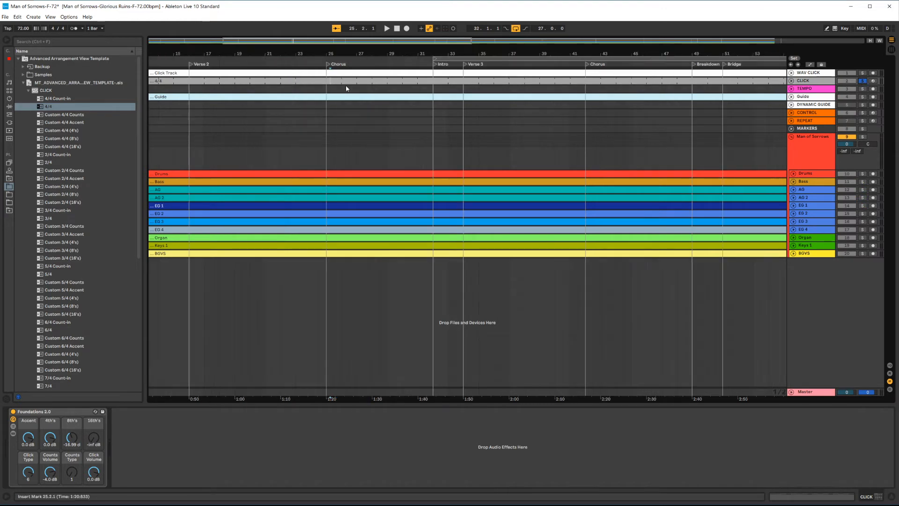
click(230, 62)
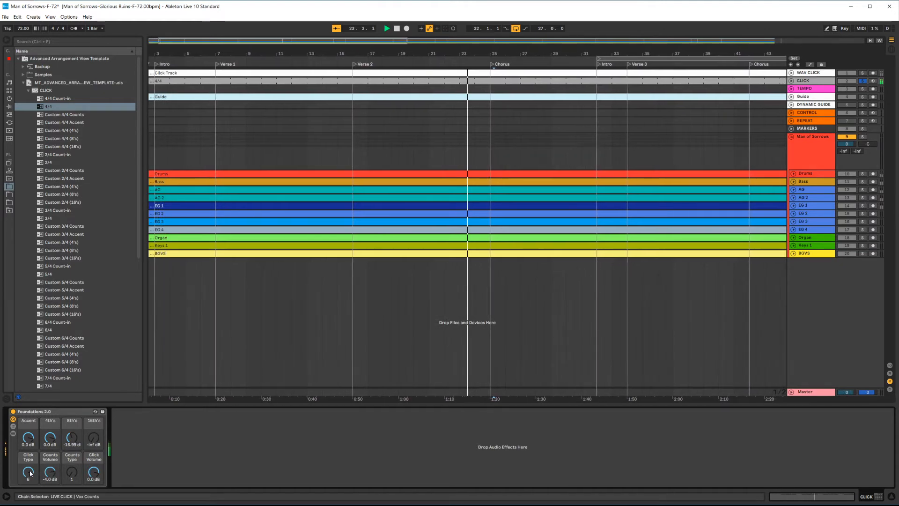
mouse_move(30, 473)
mouse_down()
mouse_move(30, 504)
mouse_move(30, 474)
mouse_up()
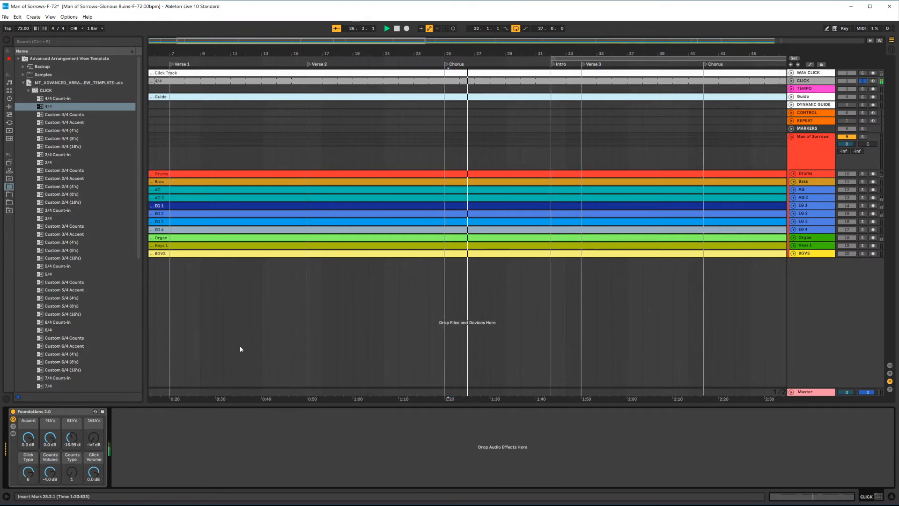
Step: Stop playback, unsolo the CLICK track and zoom out to show the whole arrangement
click(687, 158)
key(space)
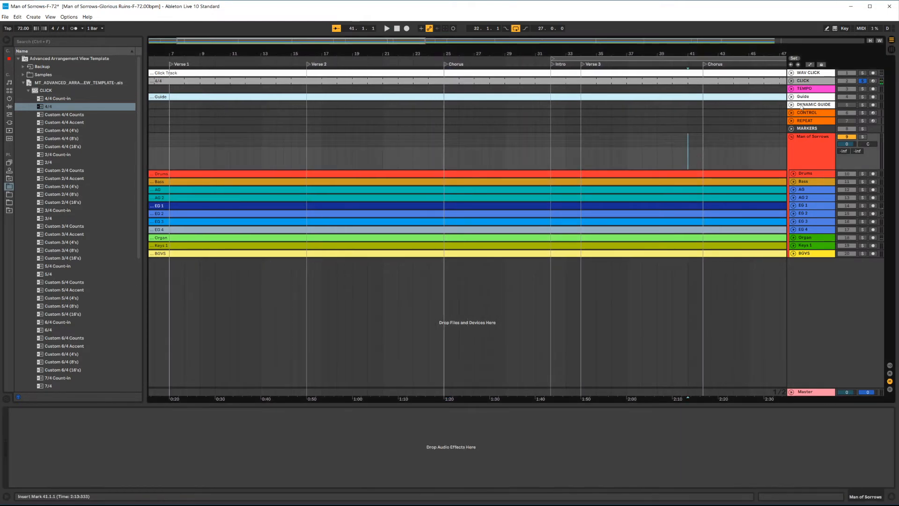
click(864, 82)
key(w)
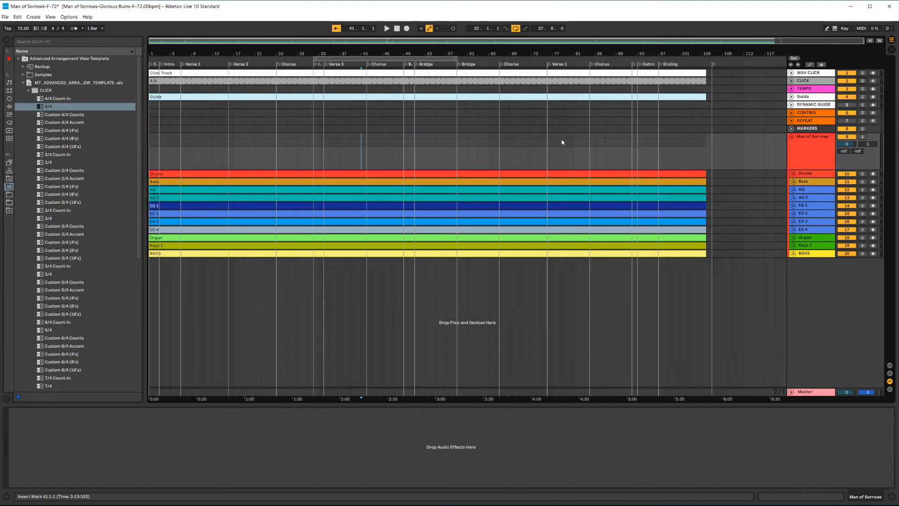
Step: Deactivate the WAV CLICK track so only the CLICK track sounds
click(818, 82)
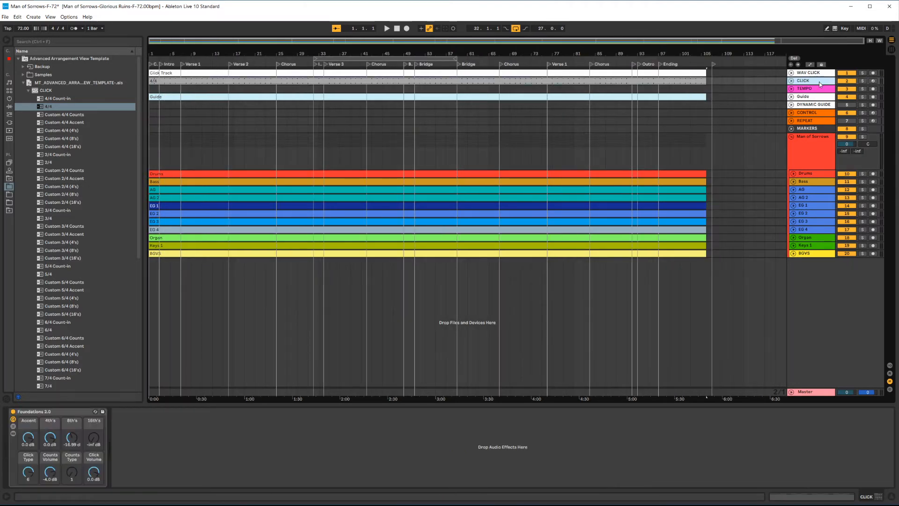
click(849, 74)
click(812, 82)
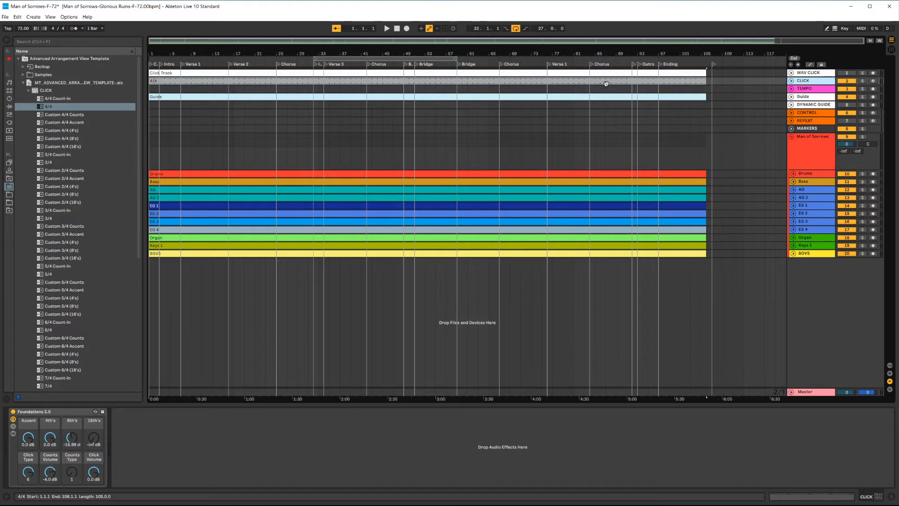
click(653, 72)
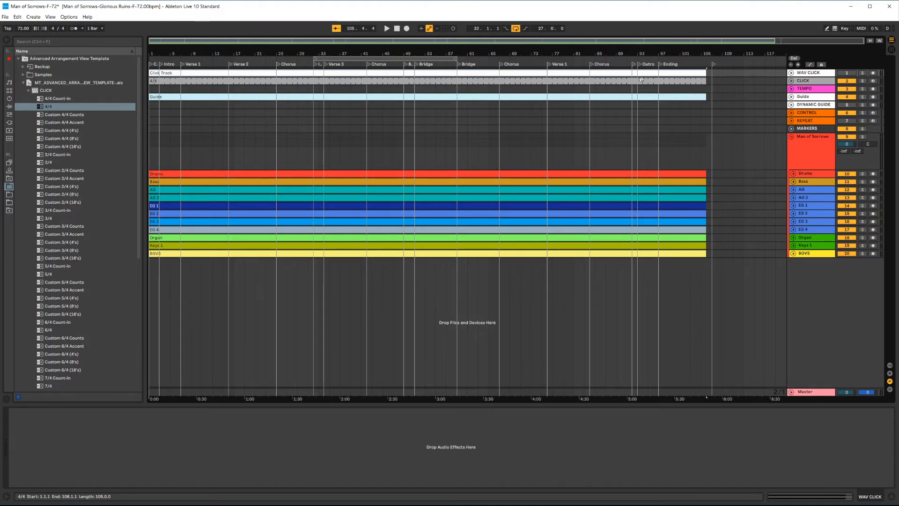
click(816, 84)
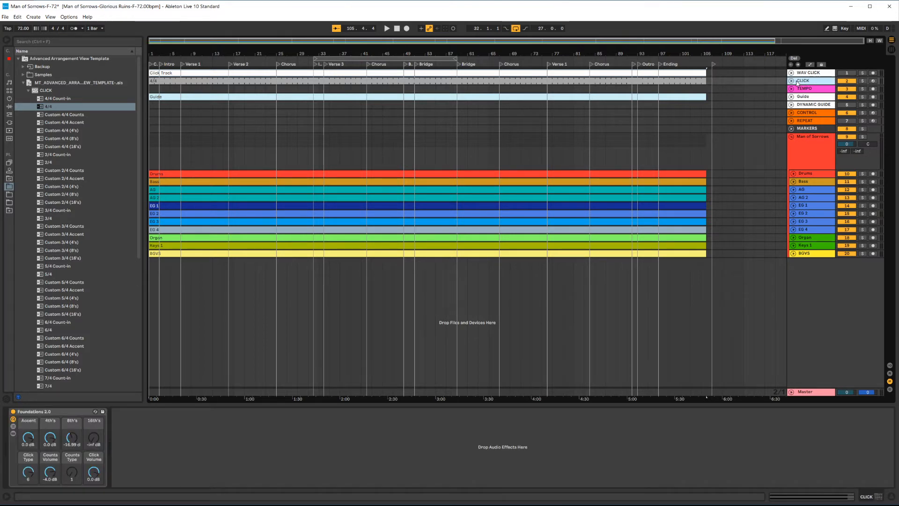
click(847, 73)
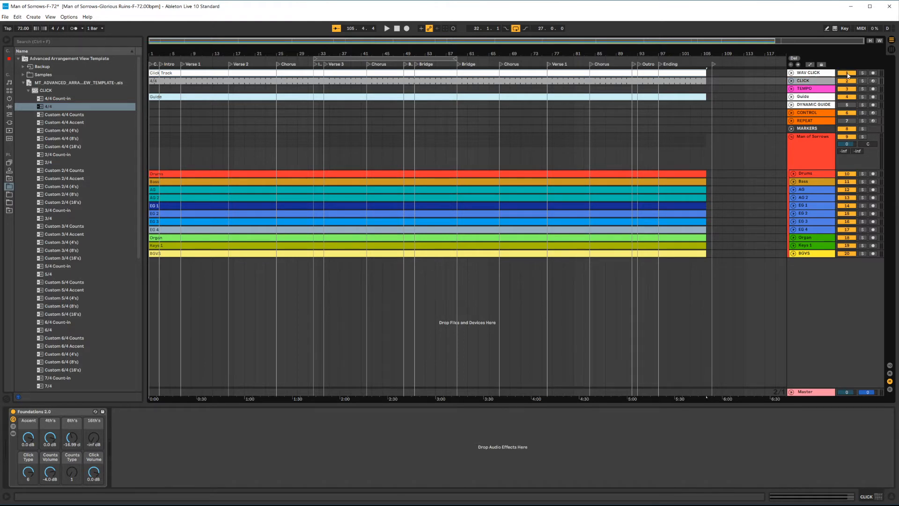
click(848, 75)
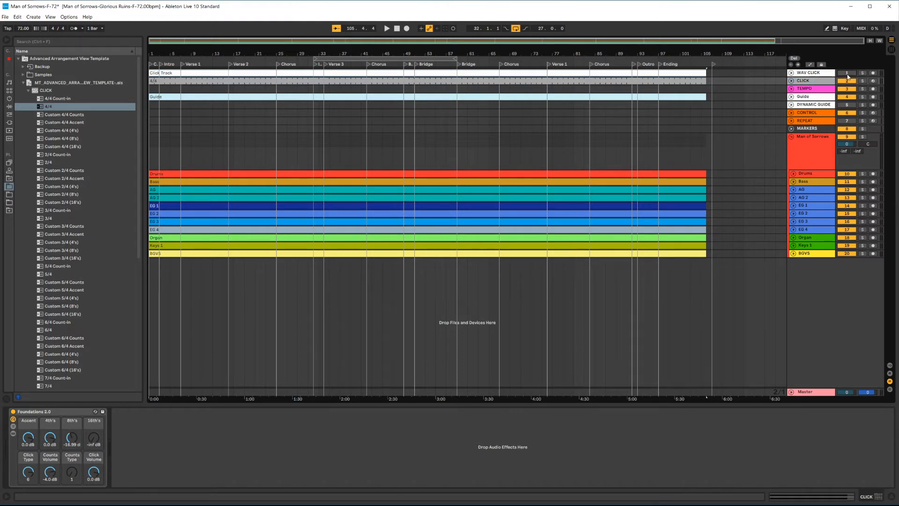
click(818, 75)
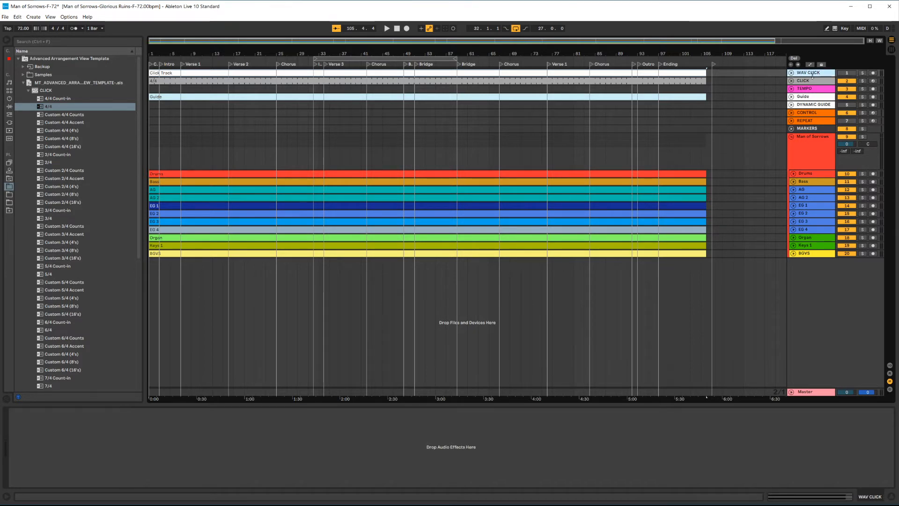
shift+click(814, 132)
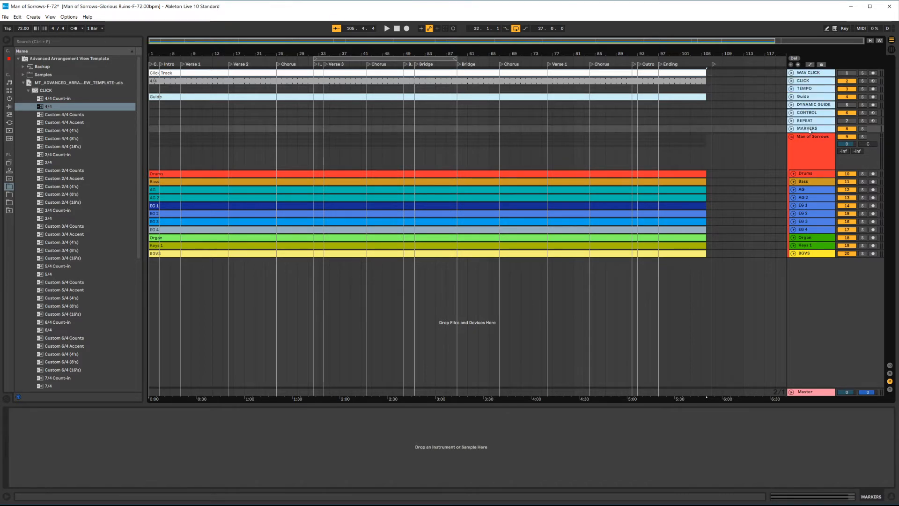
click(809, 75)
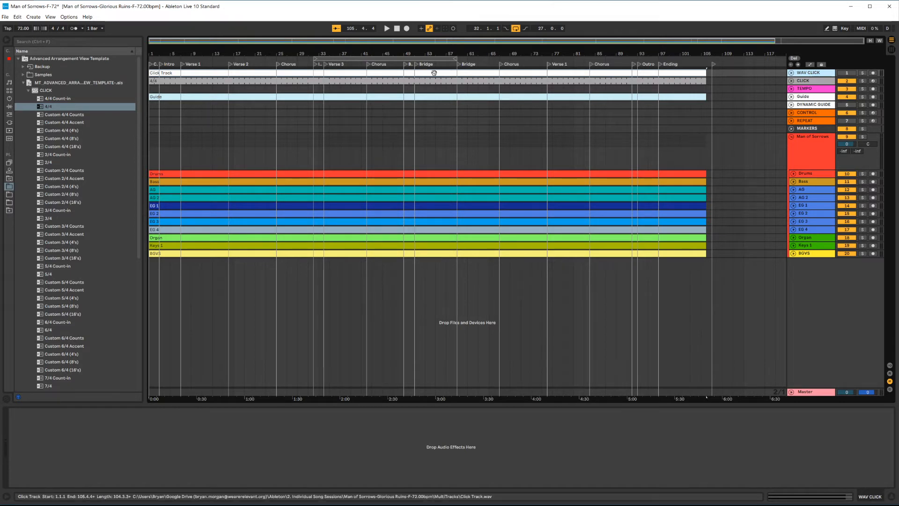
mouse_move(734, 137)
mouse_down()
mouse_move(411, 101)
mouse_move(455, 128)
mouse_up()
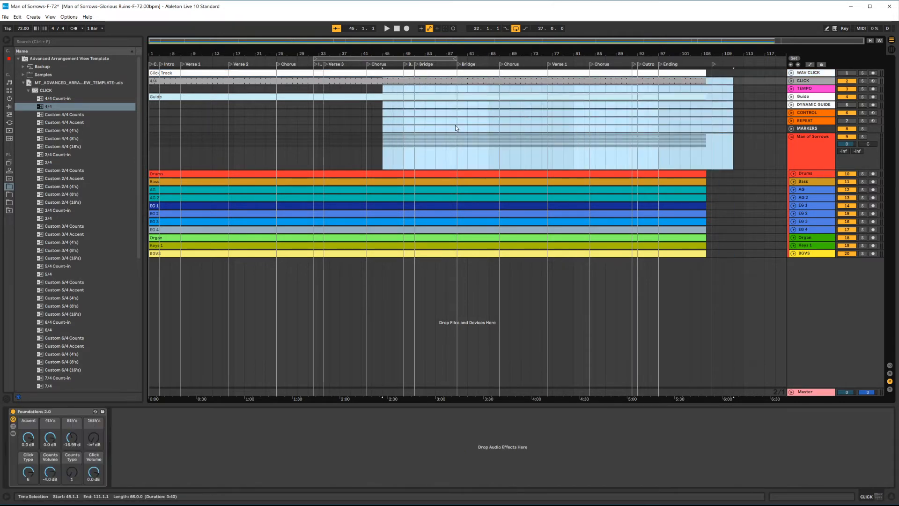
click(651, 132)
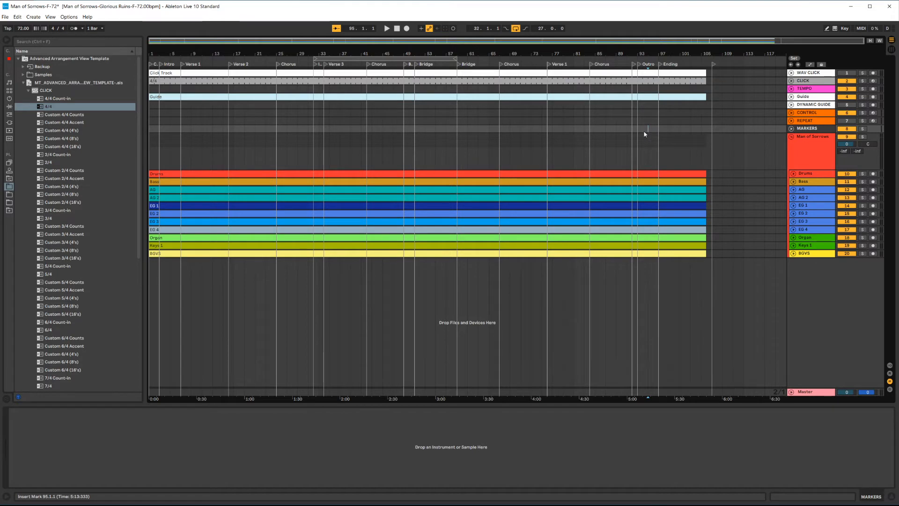
Step: Collapse the template's CLICK folder in the browser and save the Man of Sorrows set
click(29, 90)
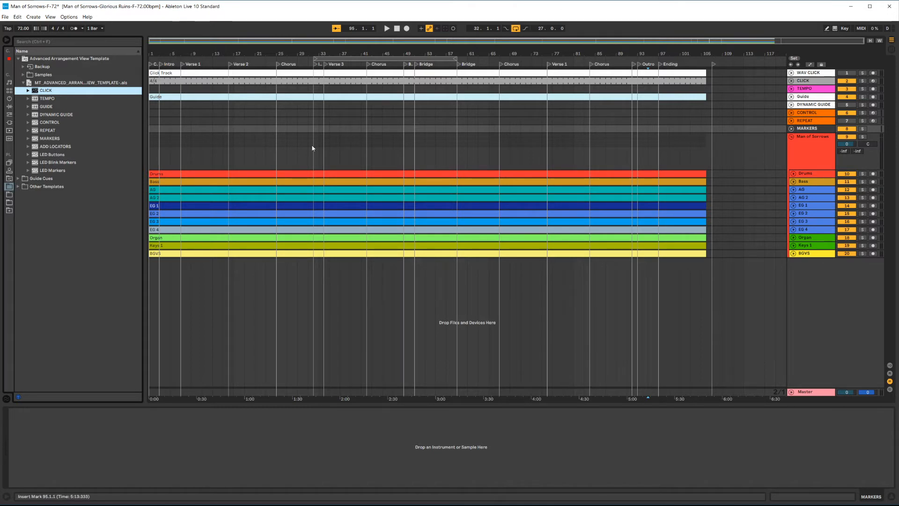
click(297, 146)
key(ctrl+s)
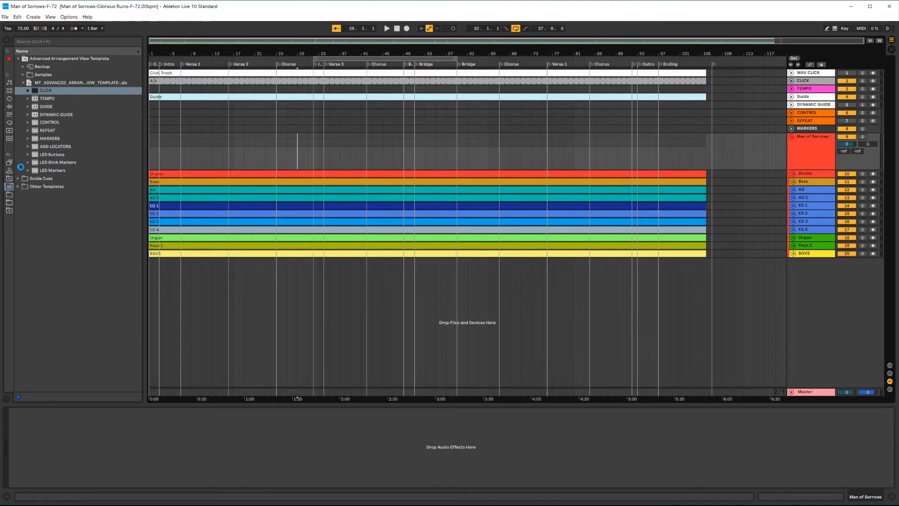
Step: Open the Battle Belongs-Db-81 set from the song sessions folder in the browser
click(10, 196)
scroll(29, 123, up, 10)
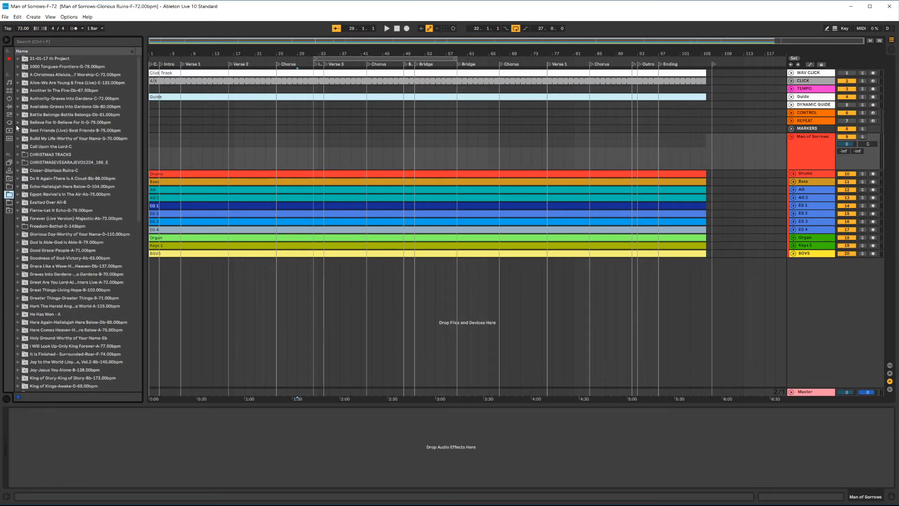
click(18, 115)
double_click(47, 155)
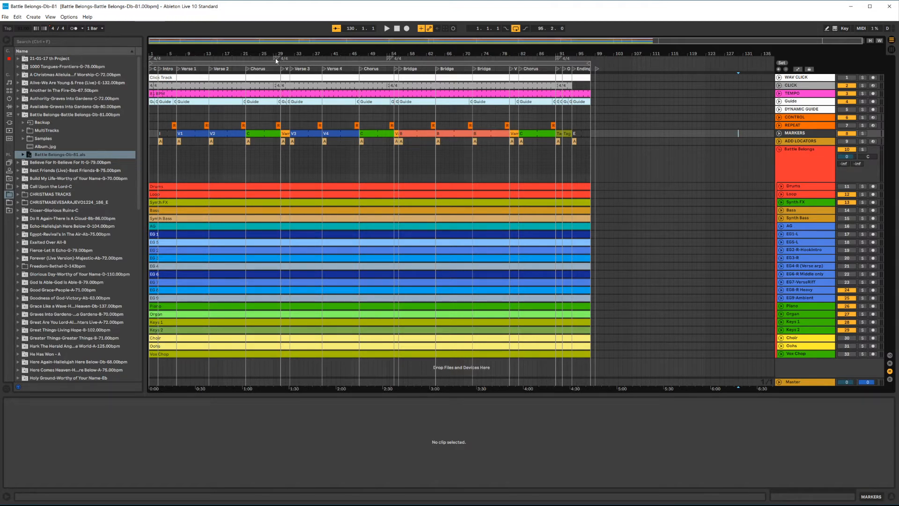
Step: Examine the time signature changes and CLICK clips across the Battle Belongs arrangement
scroll(276, 59, up, 7)
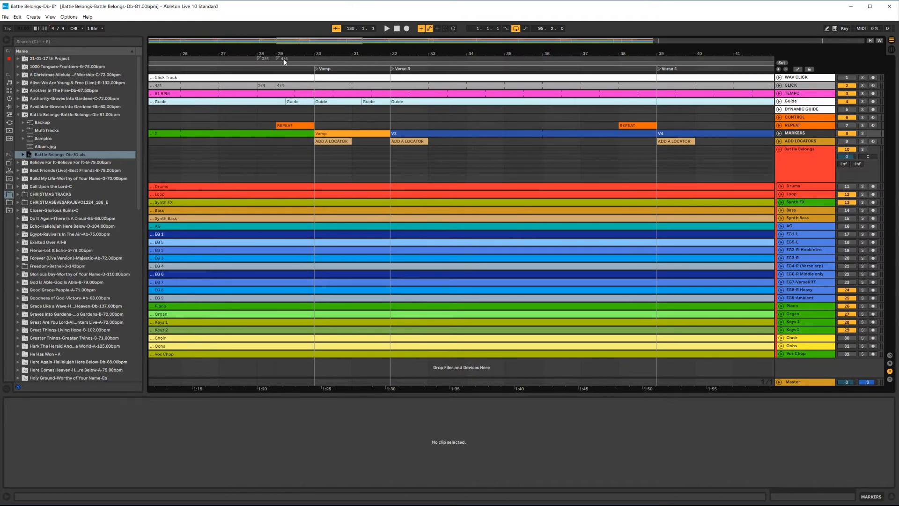
scroll(416, 89, down, 8)
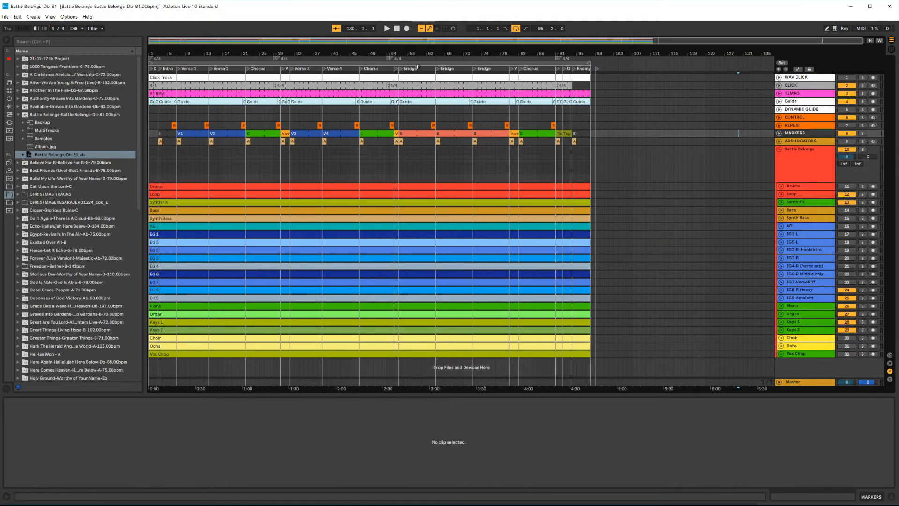
scroll(385, 60, up, 8)
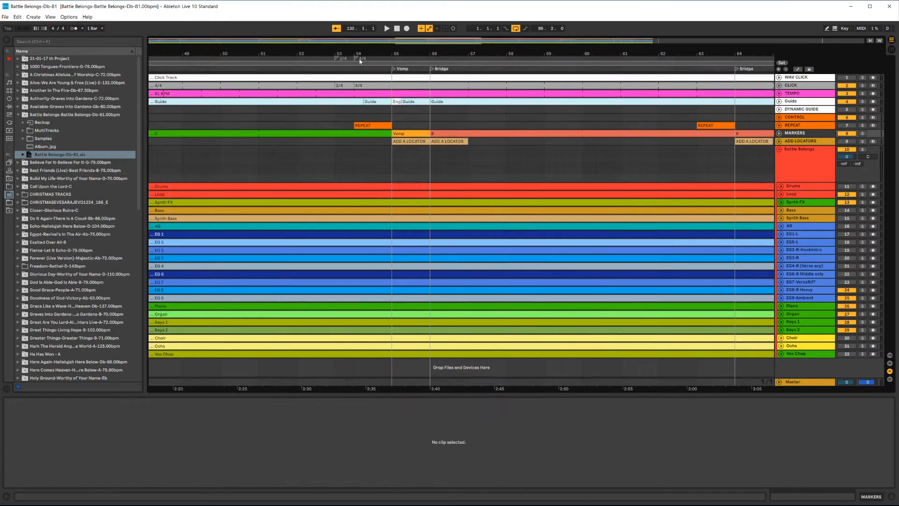
scroll(341, 59, down, 8)
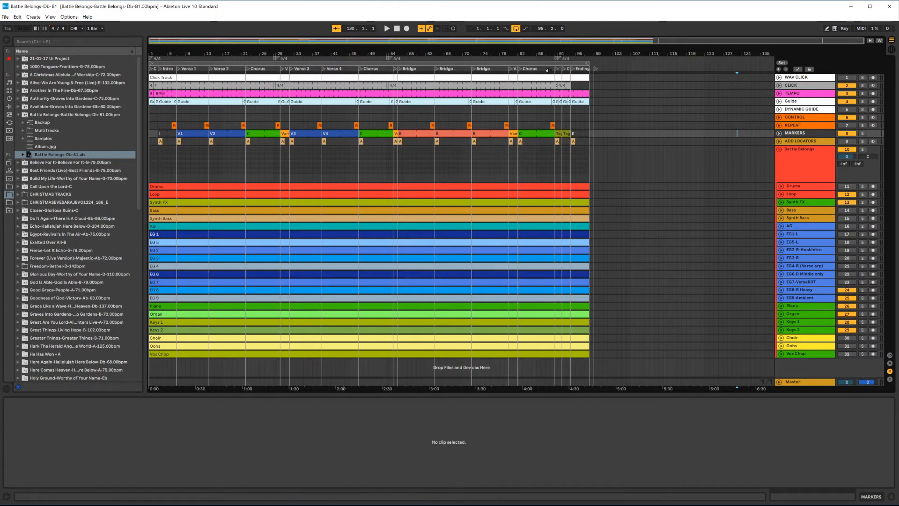
scroll(565, 59, up, 8)
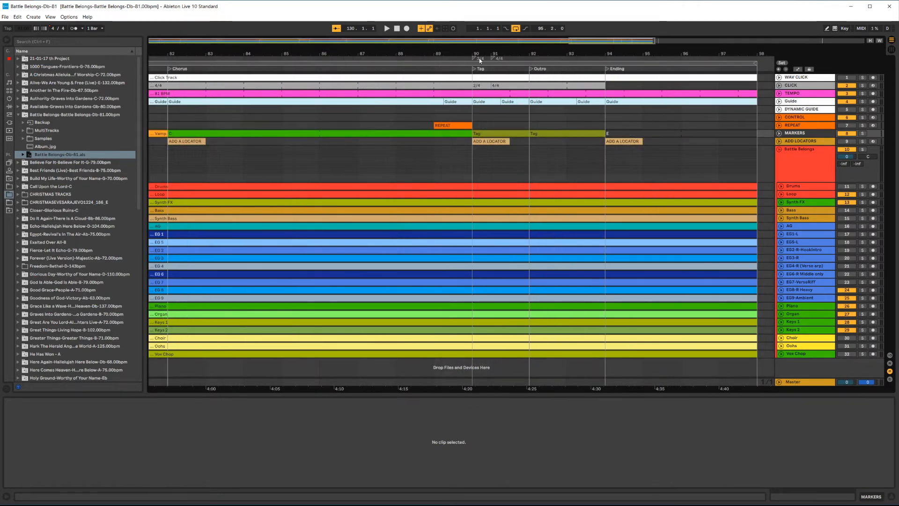
click(434, 154)
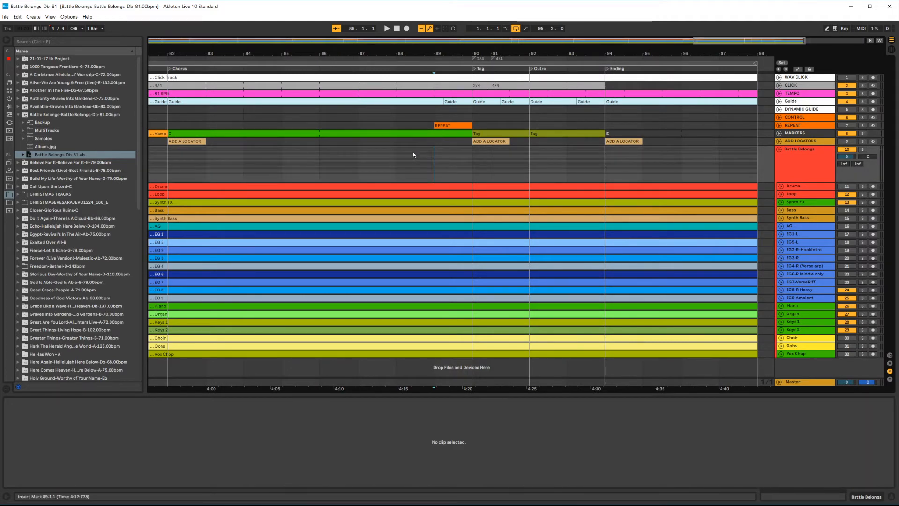
key(w)
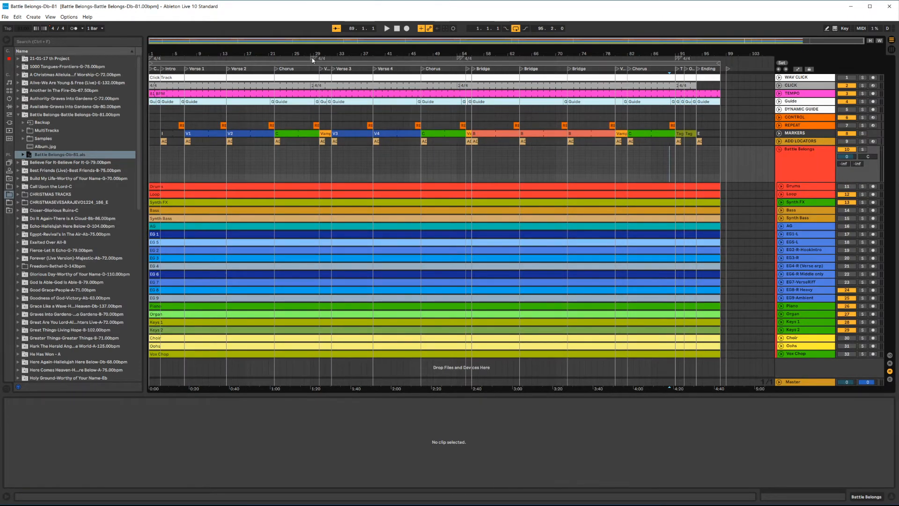
scroll(312, 58, up, 5)
click(291, 61)
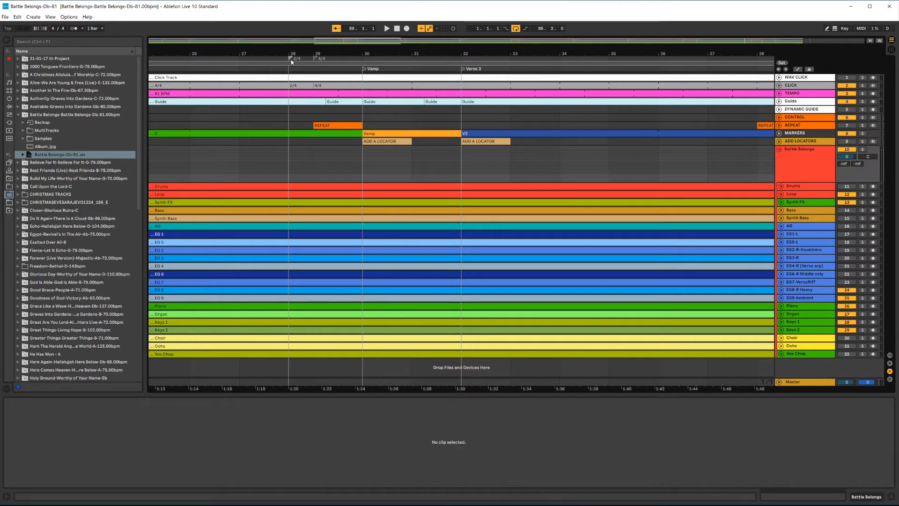
click(316, 60)
scroll(299, 121, down, 6)
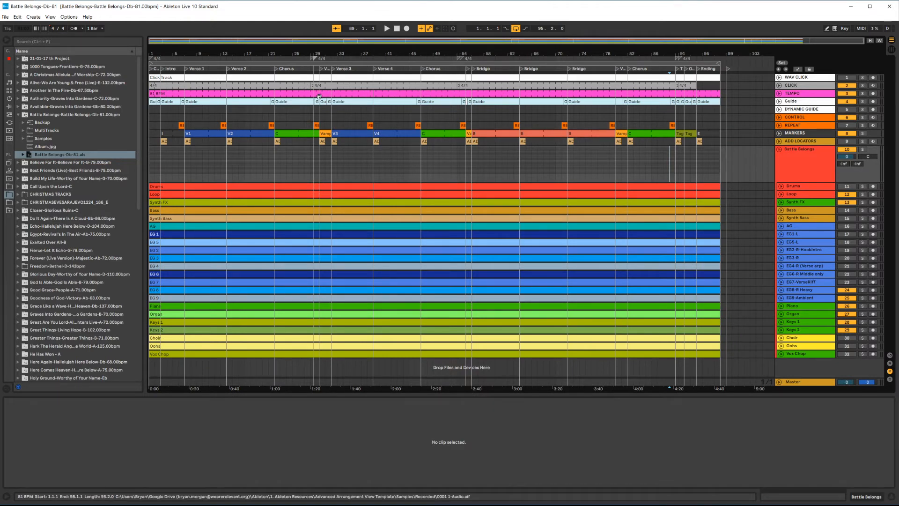
Step: Select the CLICK track's clips in the Battle Belongs arrangement and reopen the template folder in the browser
click(171, 86)
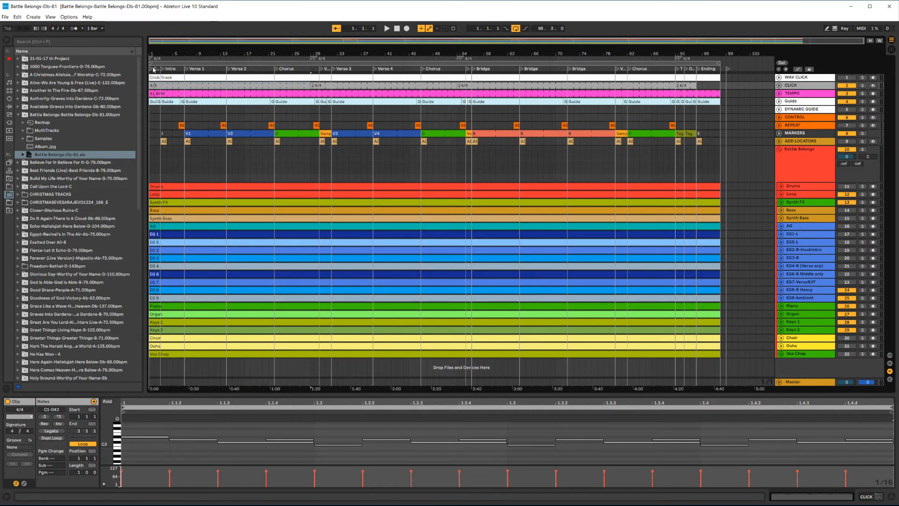
shift+click(689, 89)
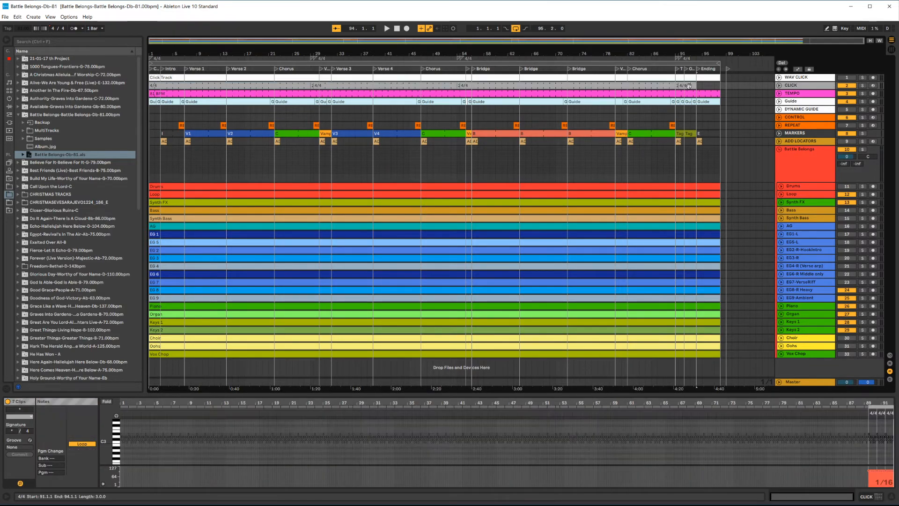
click(683, 87)
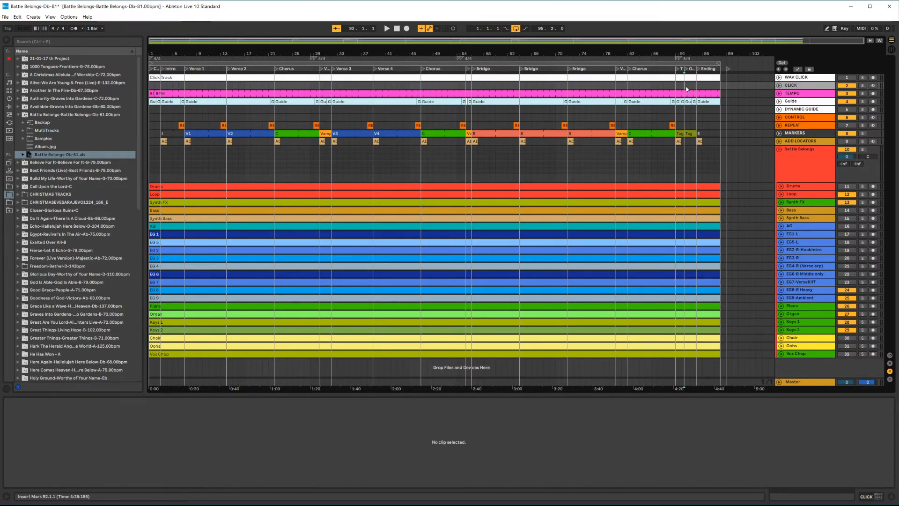
click(8, 187)
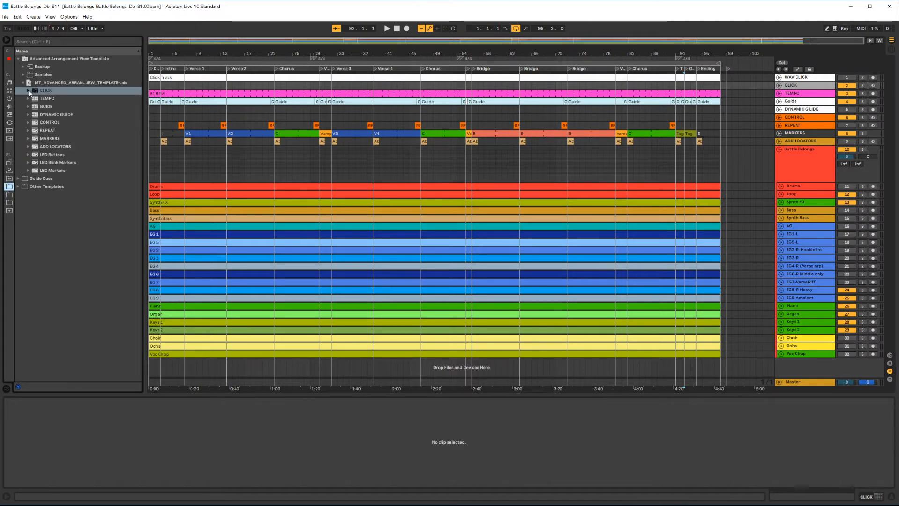
Step: Expand the template's CLICK folder, place a 4/4 click clip at the start of the CLICK track and extend it to bar 28
click(29, 90)
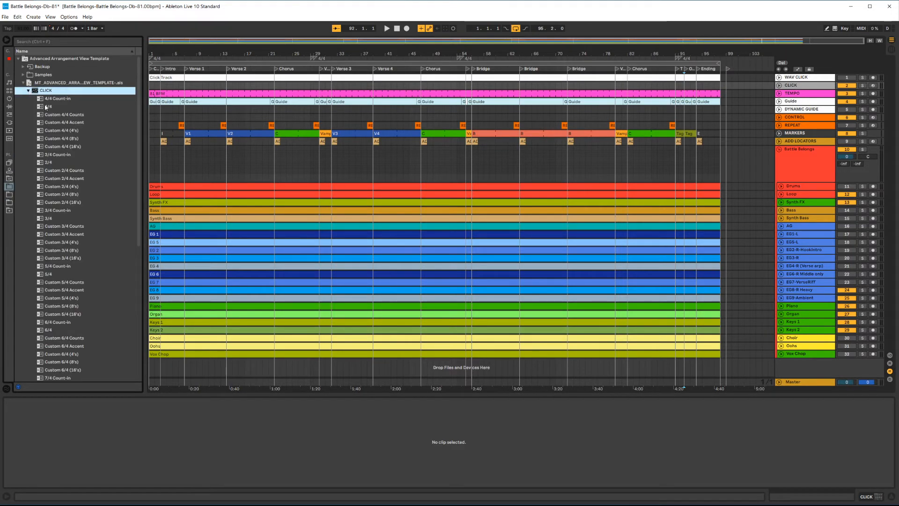
drag(45, 108, 153, 86)
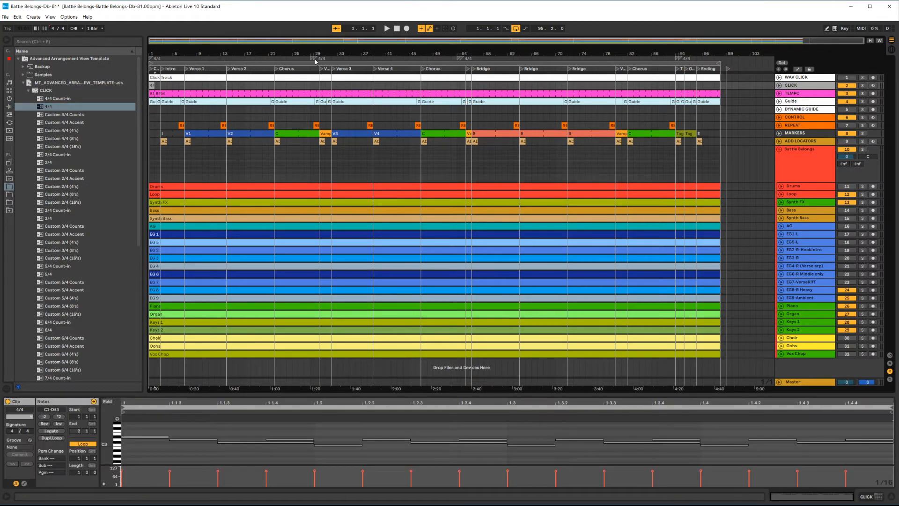
drag(155, 86, 310, 74)
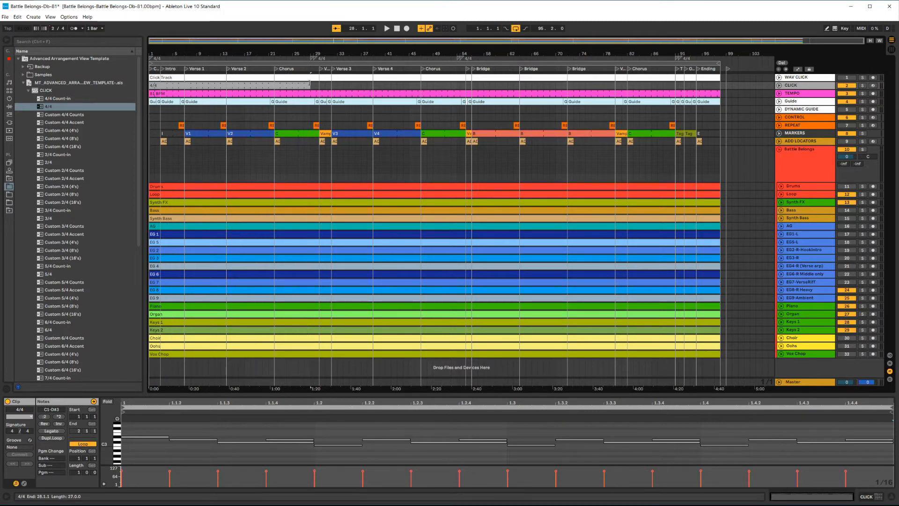
Step: Place a 2/4 click clip on the CLICK track at bar 28
scroll(309, 83, up, 6)
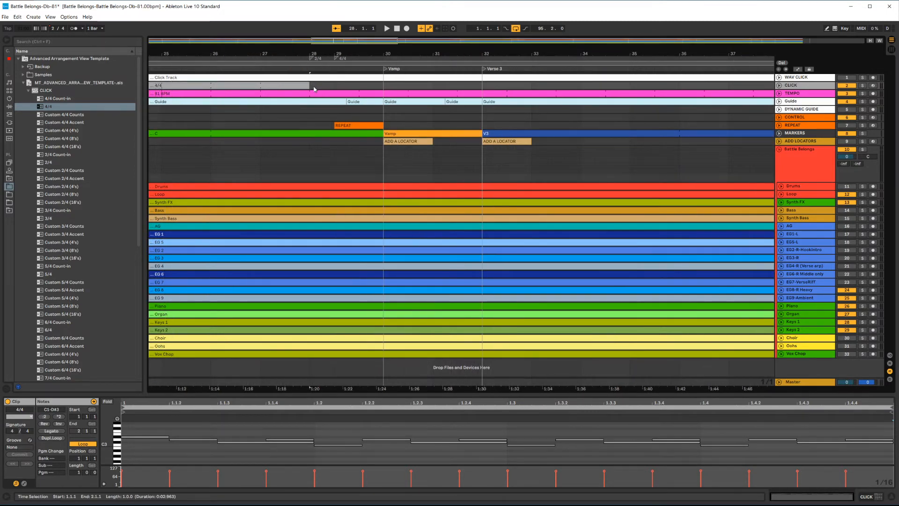
scroll(314, 89, up, 4)
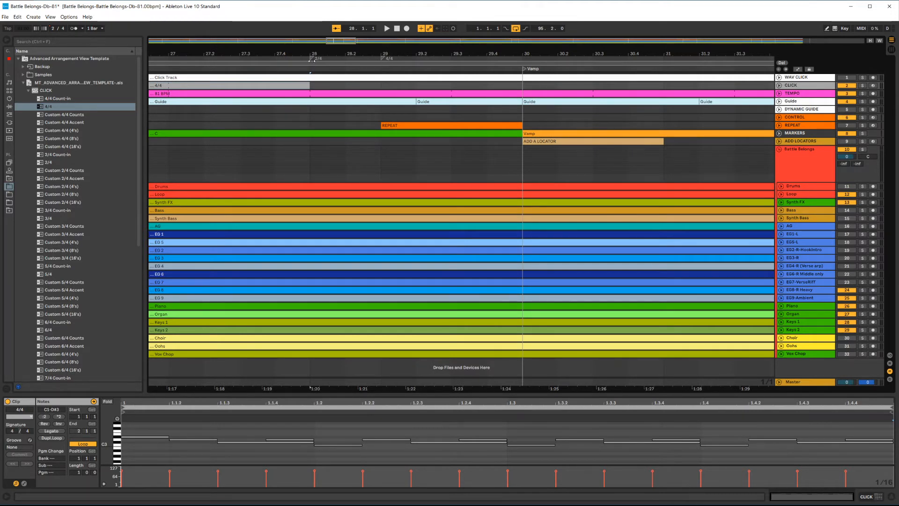
click(43, 162)
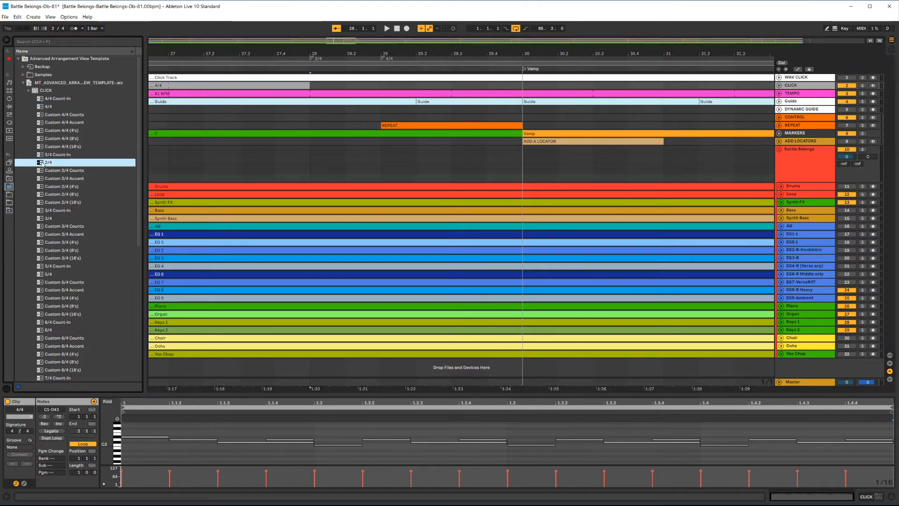
drag(43, 162, 315, 86)
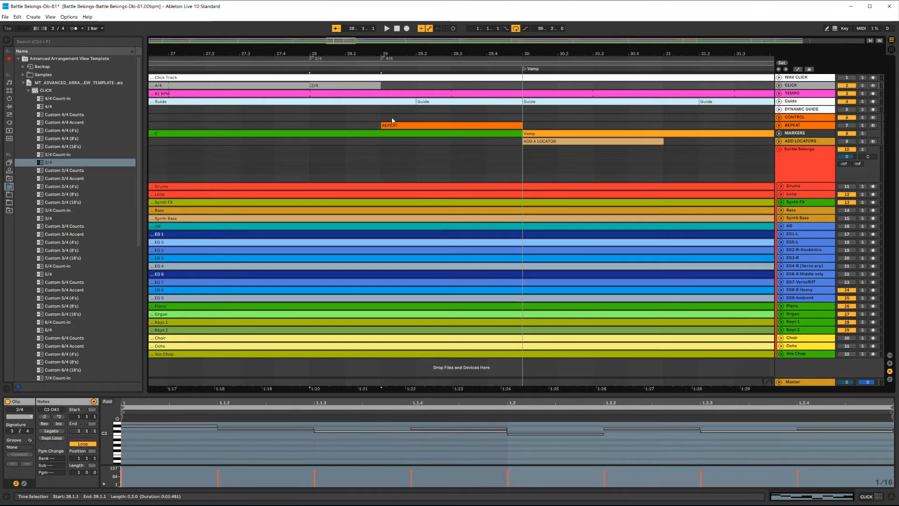
Step: Place a 4/4 click clip at bar 29 and extend it to bar 53
scroll(361, 114, down, 3)
click(53, 106)
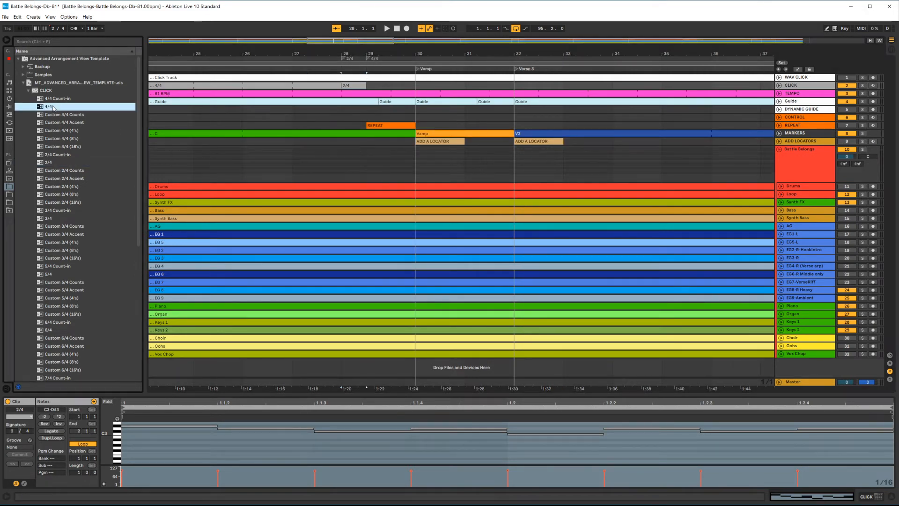
drag(52, 108, 375, 91)
scroll(403, 102, down, 3)
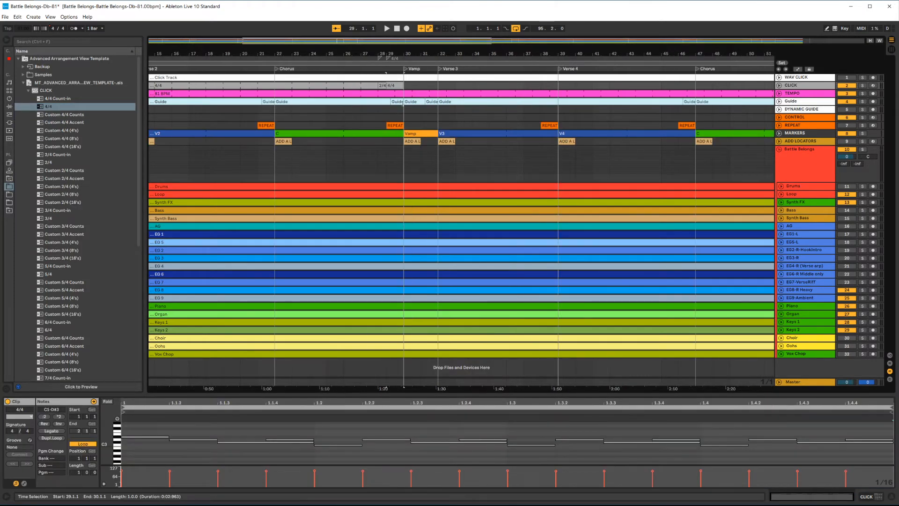
scroll(407, 101, down, 3)
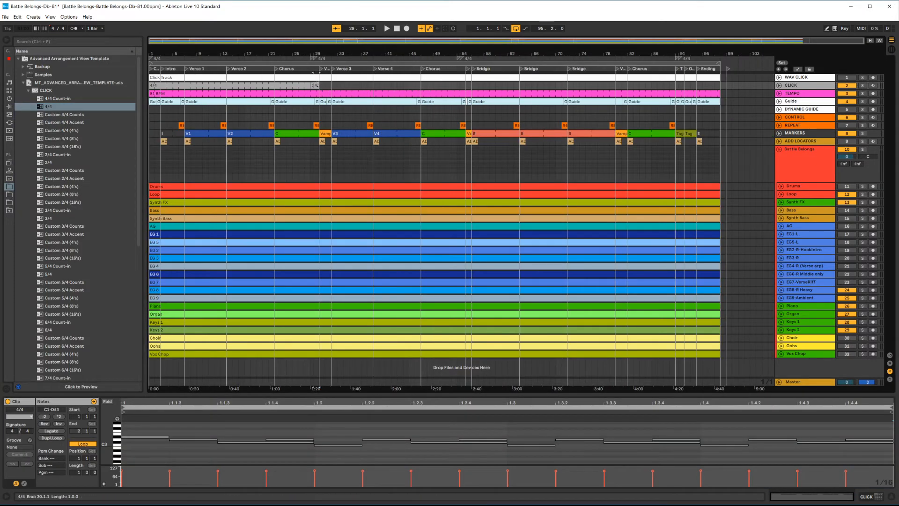
drag(317, 85, 456, 90)
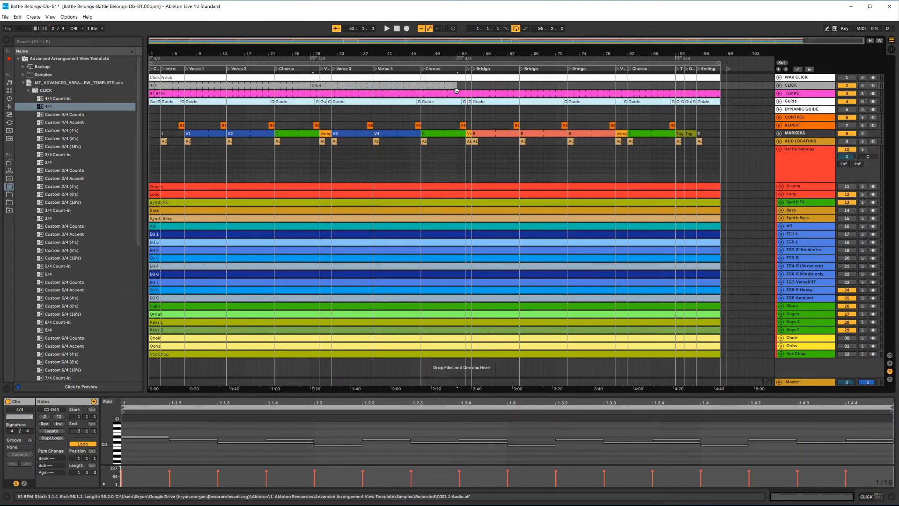
Step: Add a 2/4 click clip at bar 53 followed by a 4/4 click clip running to bar 90
scroll(457, 91, up, 4)
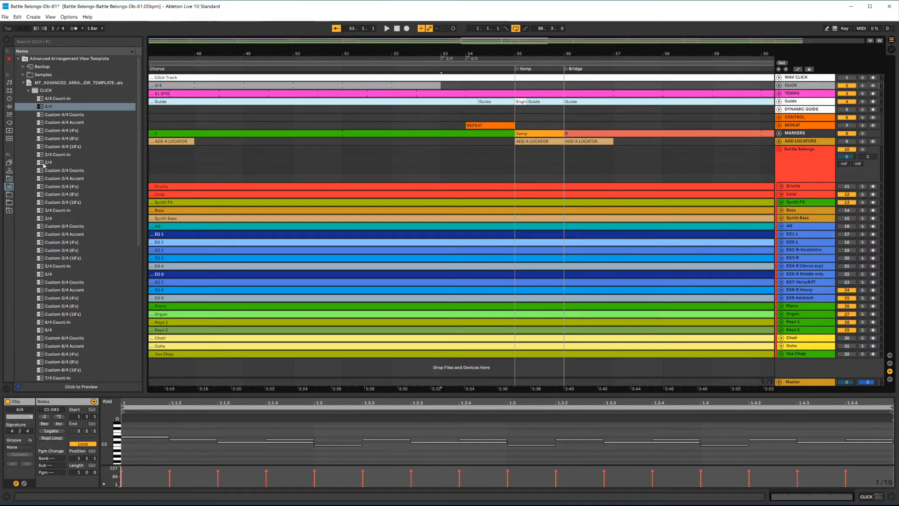
drag(44, 165, 449, 85)
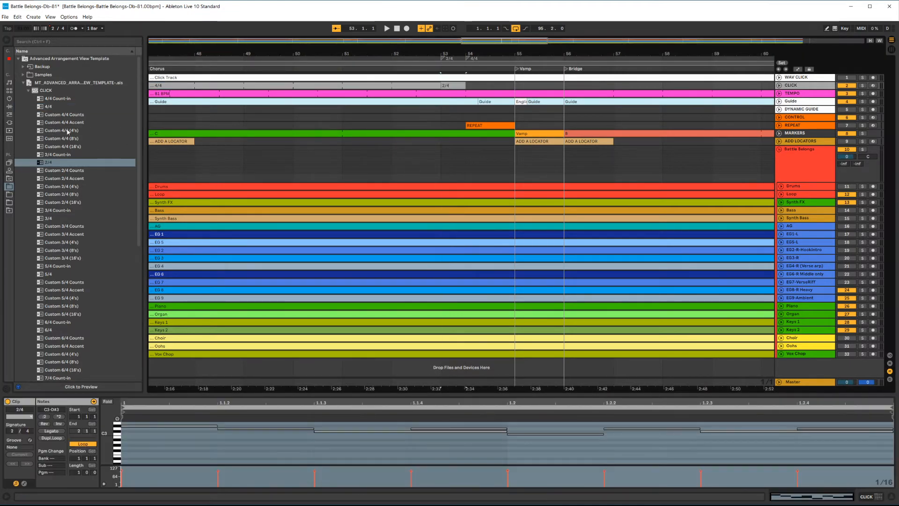
drag(49, 106, 676, 87)
scroll(470, 85, down, 5)
scroll(710, 95, up, 5)
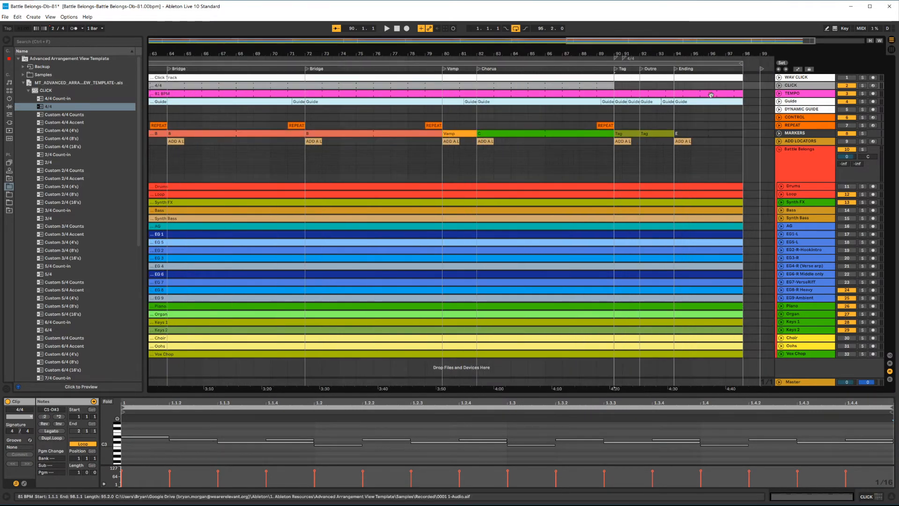
scroll(711, 95, up, 3)
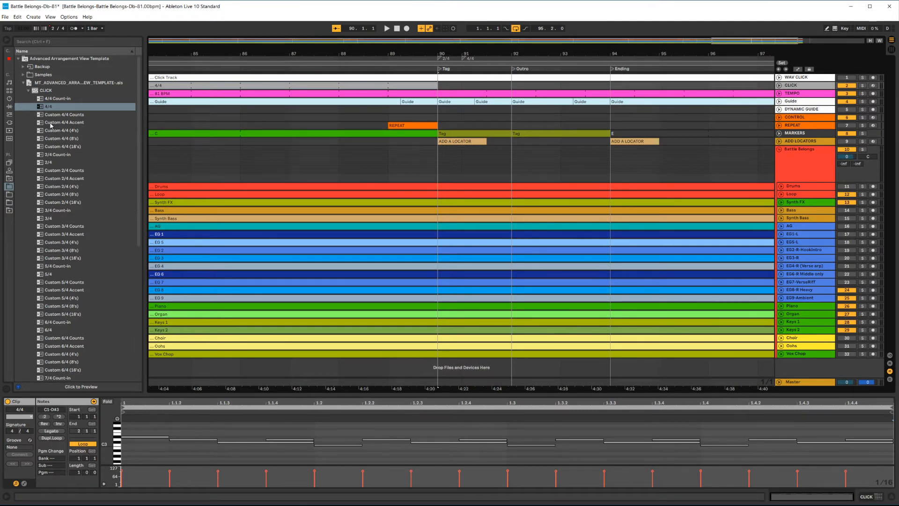
Step: Add a 2/4 click clip at bar 90 and a 4/4 click clip at bar 91
drag(47, 162, 443, 86)
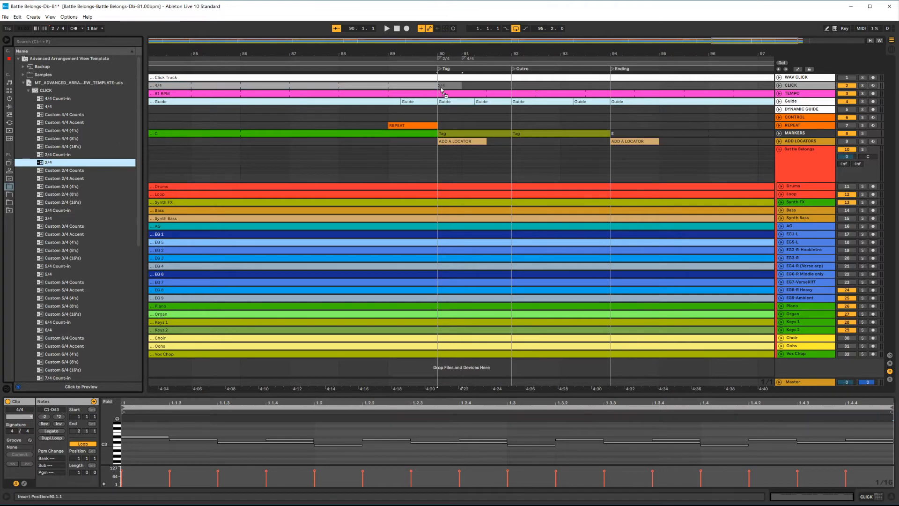
drag(47, 106, 470, 86)
scroll(508, 130, down, 8)
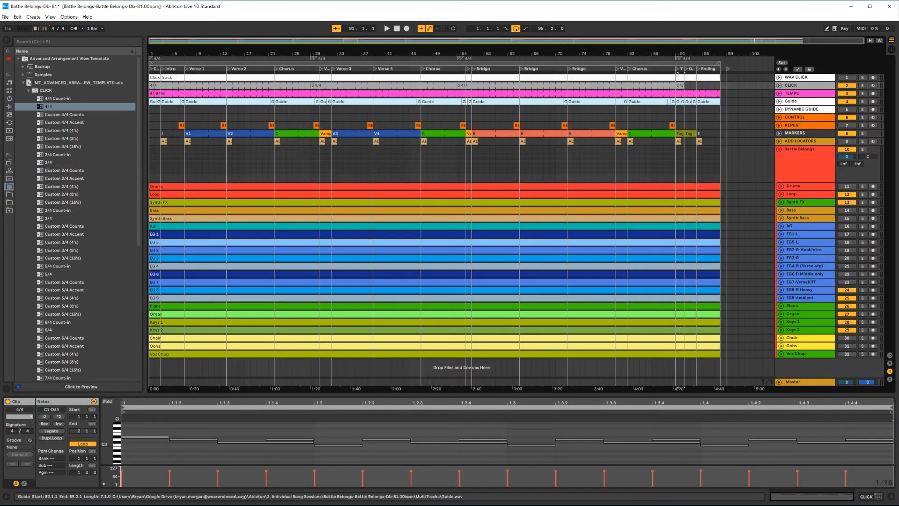
Step: Extend the final 4/4 click clip to bar 98 and save the Battle Belongs set
drag(683, 86, 720, 86)
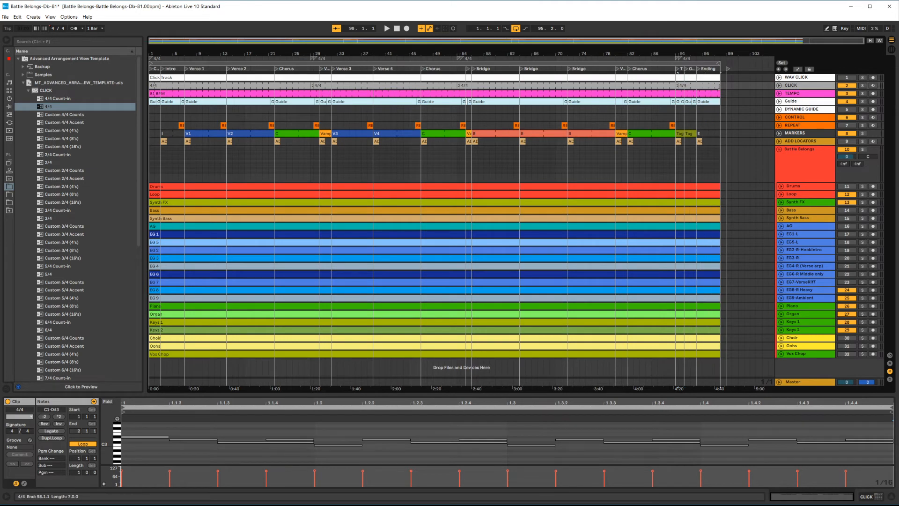
click(733, 102)
key(ctrl+s)
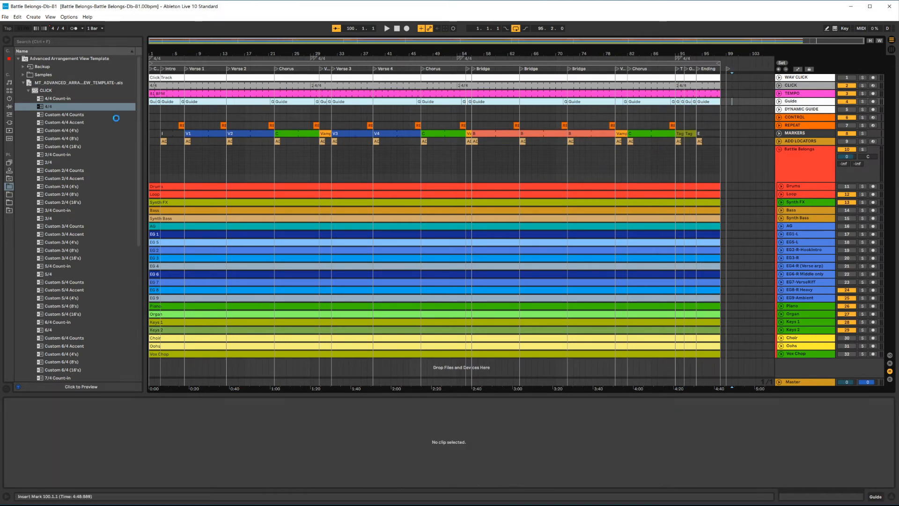
Step: Open the recent set Man of Sorrows-F-72
click(6, 18)
mouse_move(28, 39)
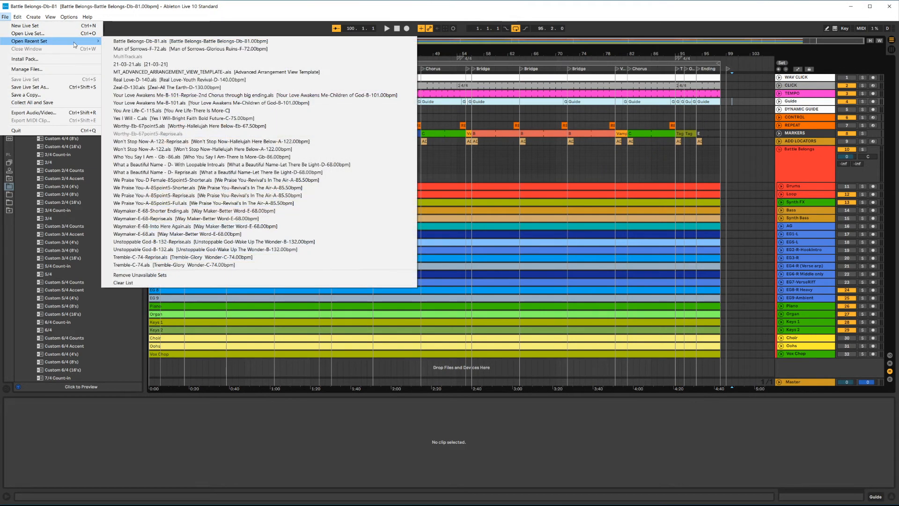
click(150, 56)
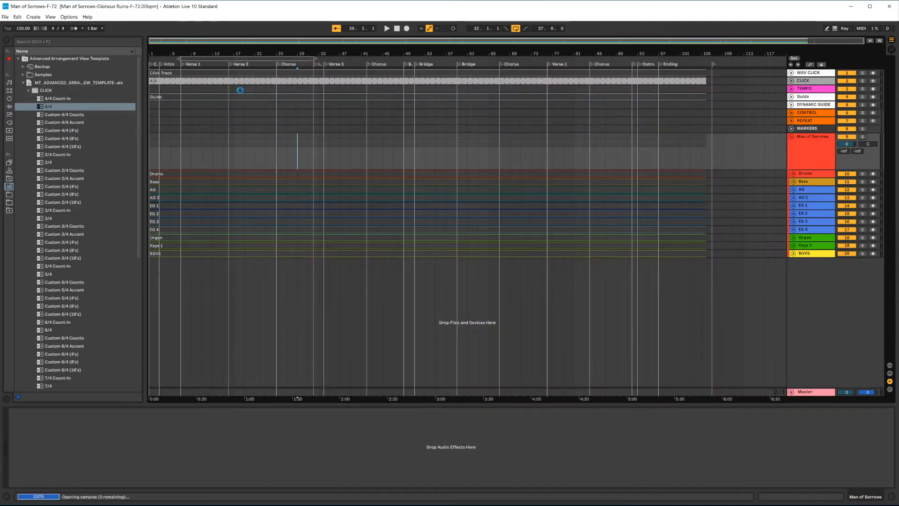
click(170, 81)
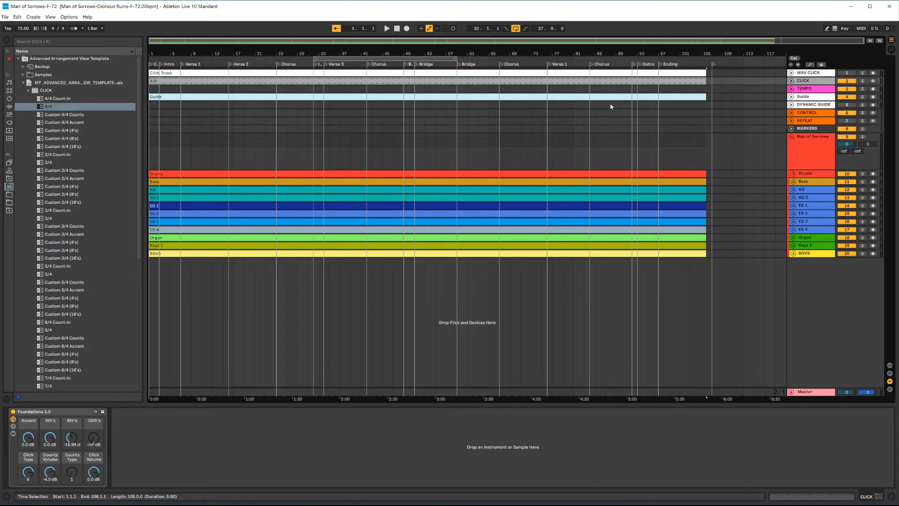
Step: Collapse the CLICK folder, expand TEMPO, and place the 72 BPM clip on the TEMPO track across the whole song
click(28, 90)
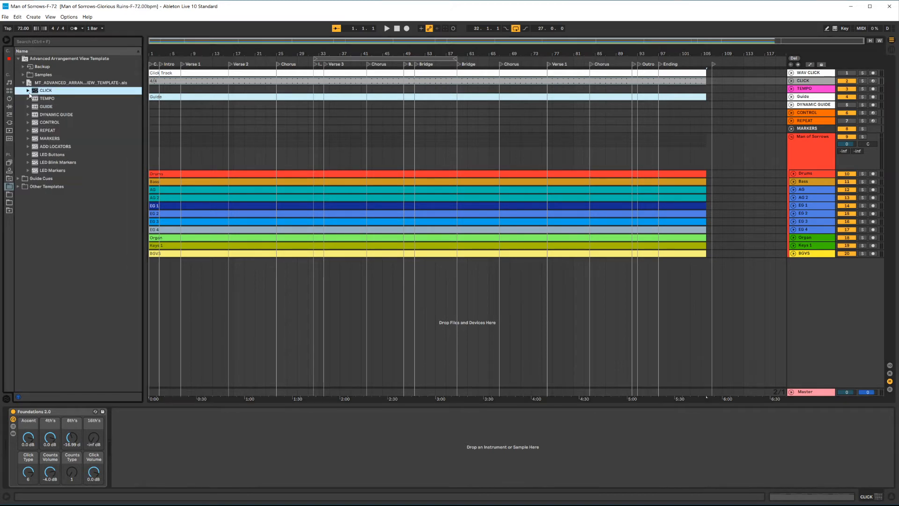
click(39, 99)
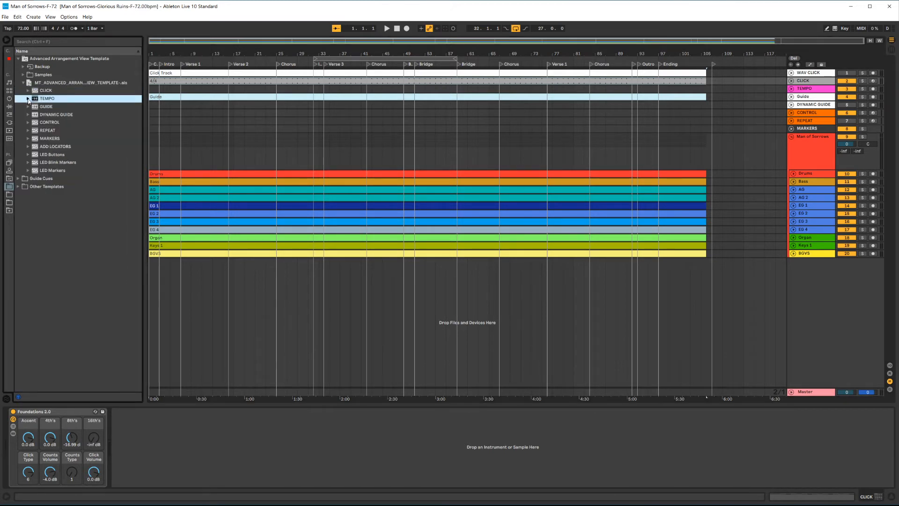
click(28, 99)
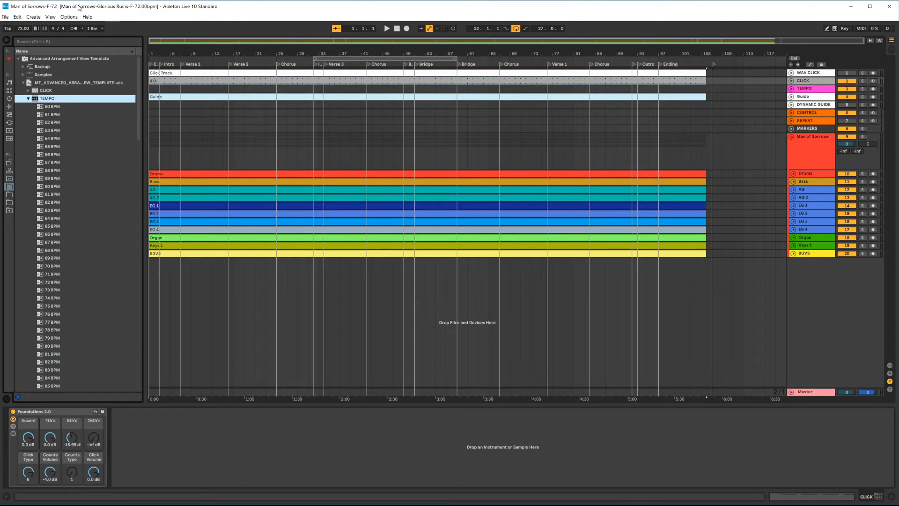
scroll(72, 197, down, 2)
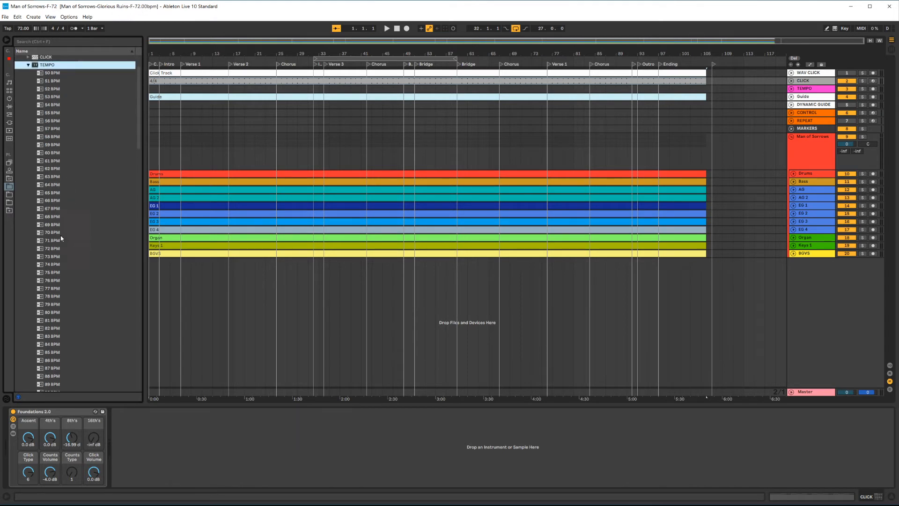
drag(40, 251, 706, 93)
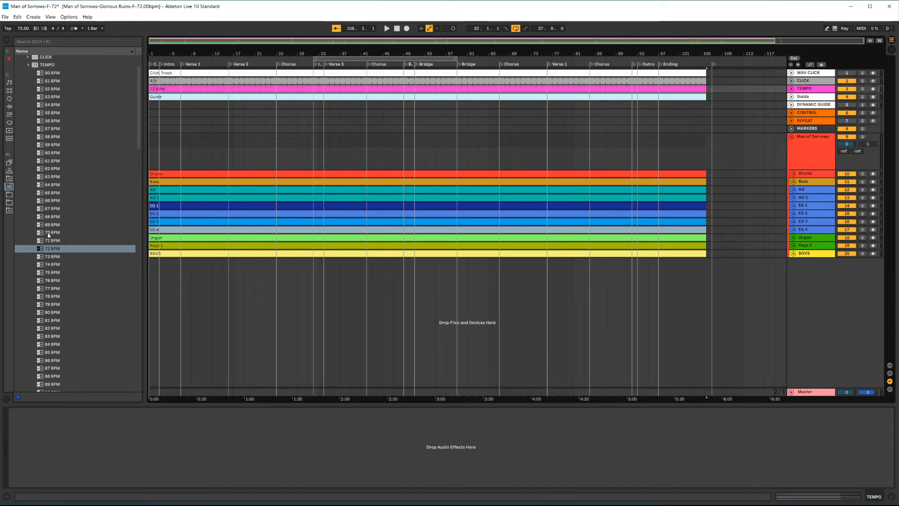
Step: Set the 72 BPM tempo clip's warp mode to Leader
click(53, 250)
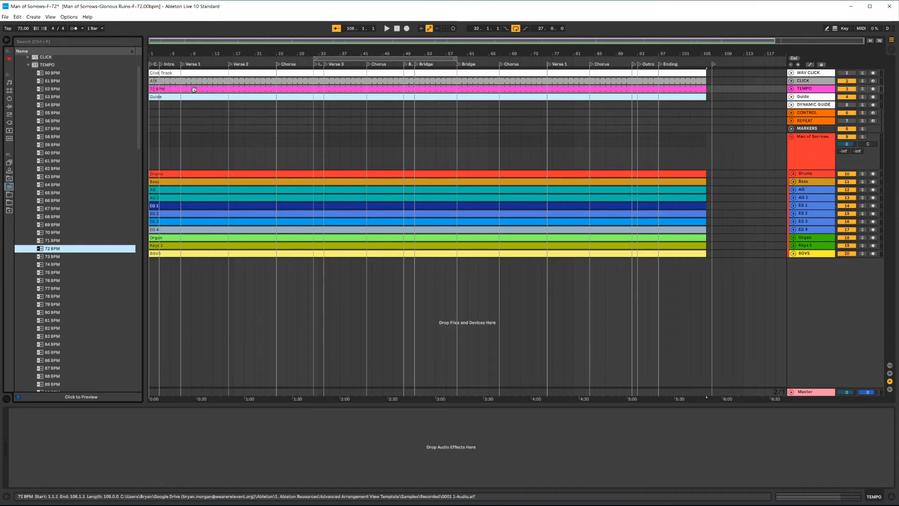
double_click(301, 89)
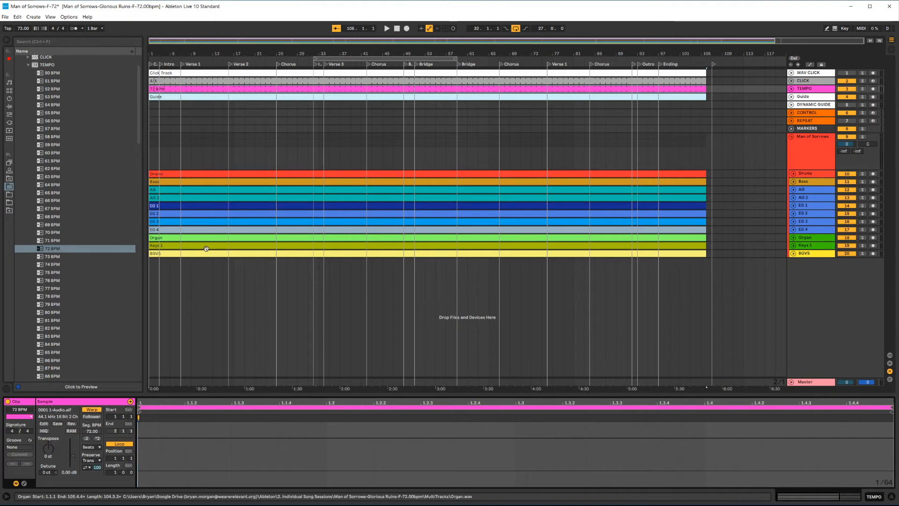
click(297, 121)
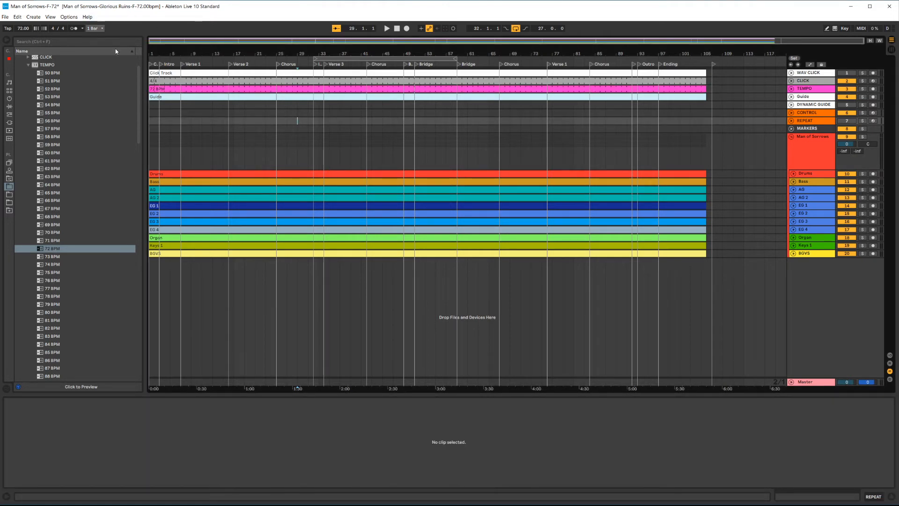
click(199, 89)
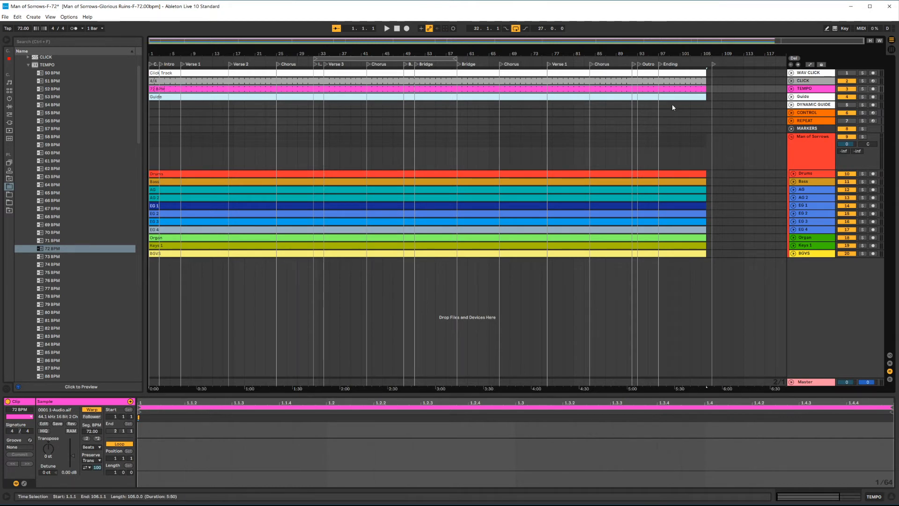
click(233, 120)
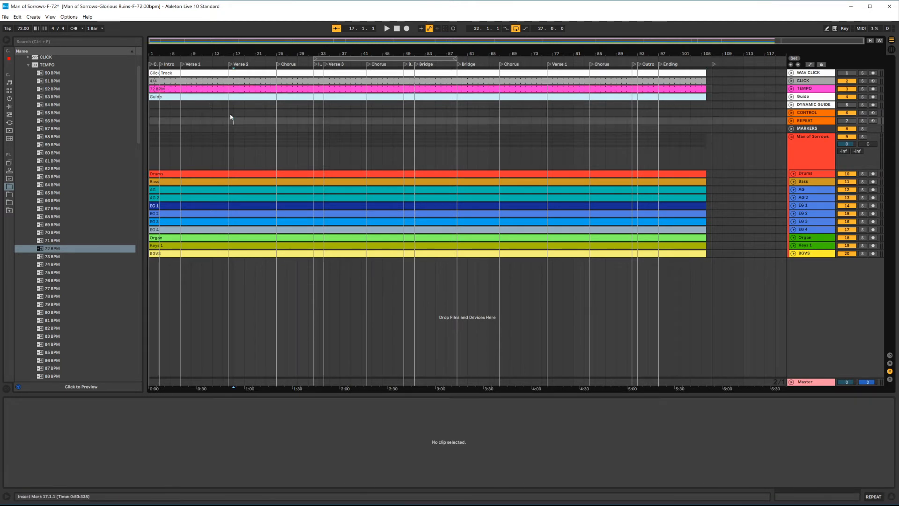
click(210, 91)
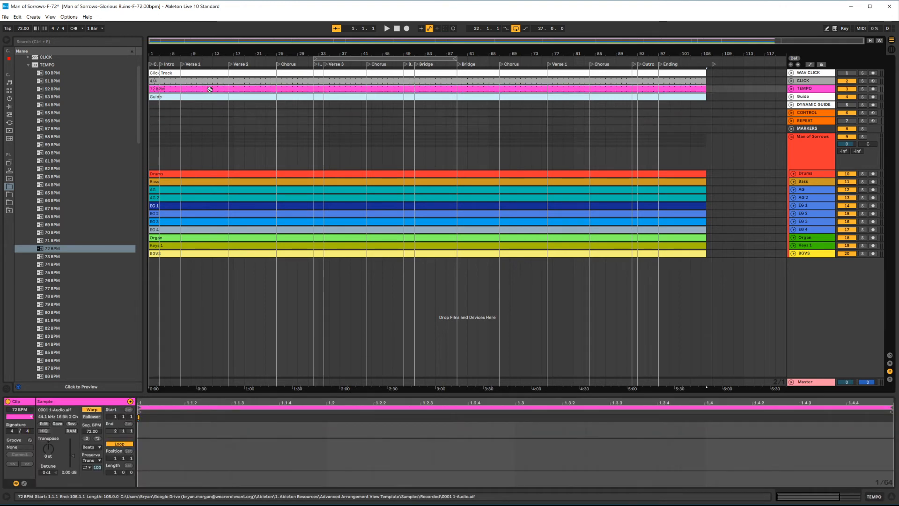
click(93, 417)
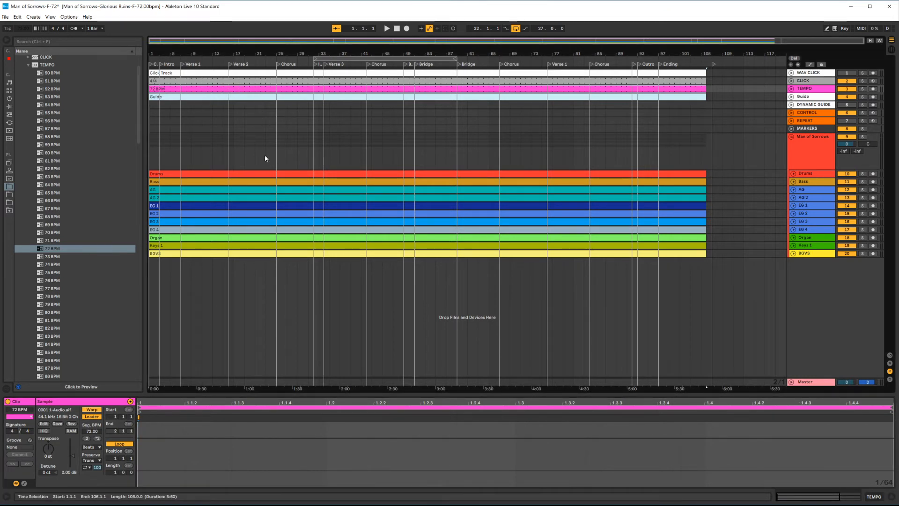
click(655, 140)
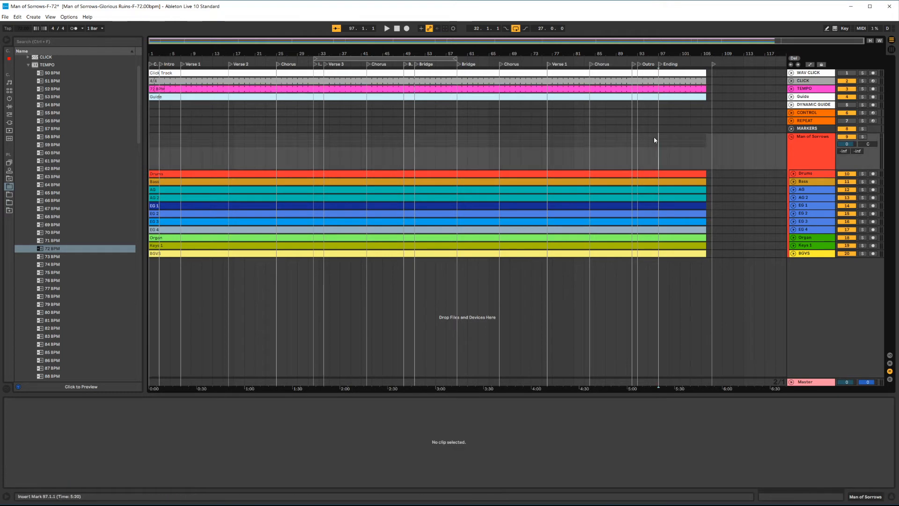
Step: Turn on warping for the Click Track and Guide audio clips so they follow the 72 BPM tempo
click(478, 141)
click(157, 88)
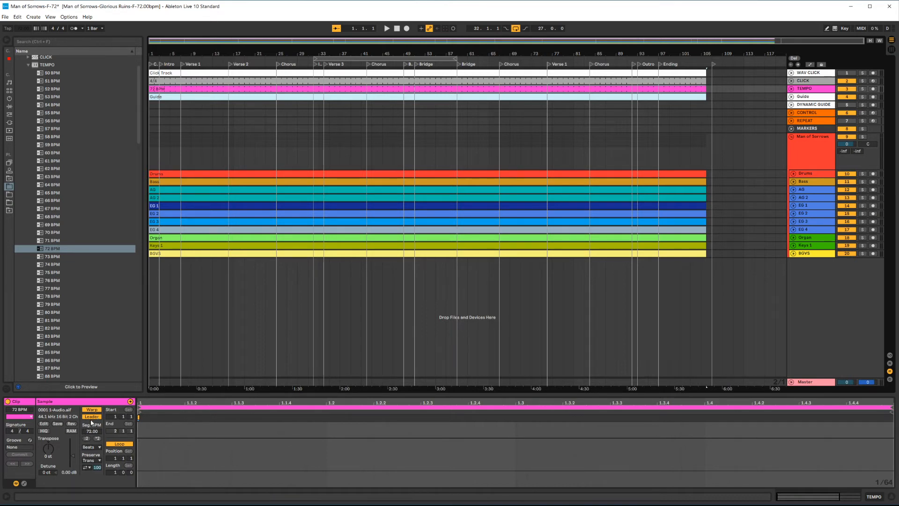
click(194, 73)
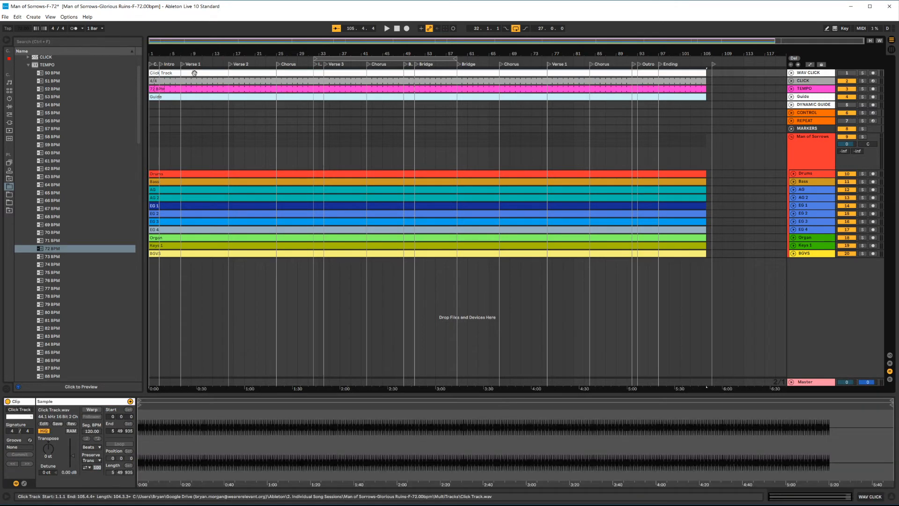
click(92, 409)
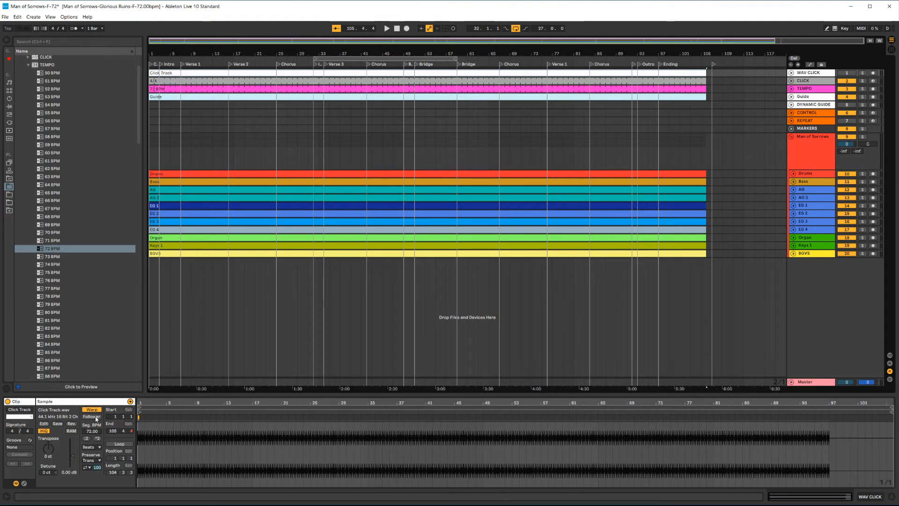
click(182, 99)
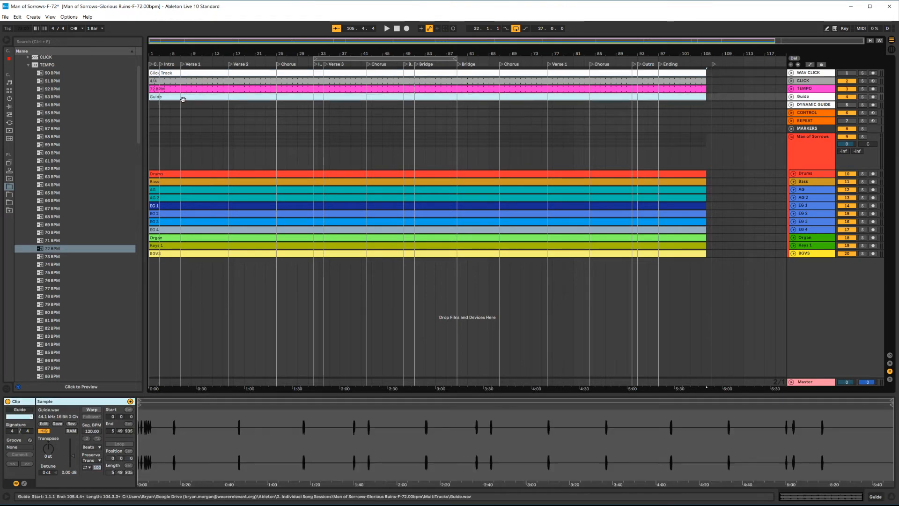
click(99, 411)
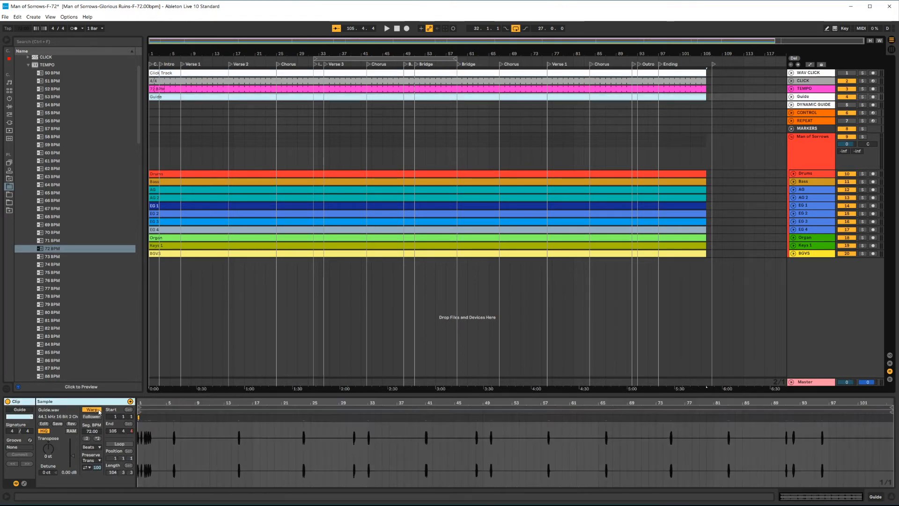
Step: Select all multitrack clips from Drums to BOVS and turn on warping for them together
click(202, 174)
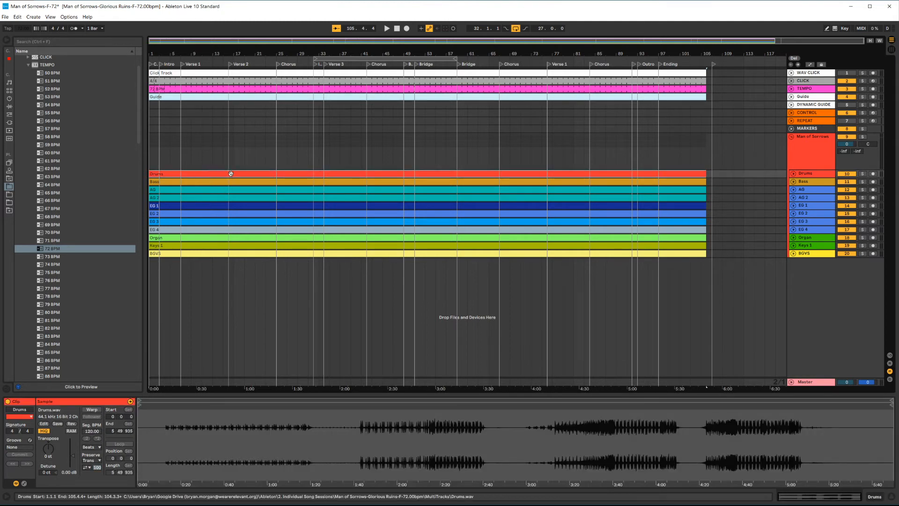
shift+click(339, 253)
click(97, 412)
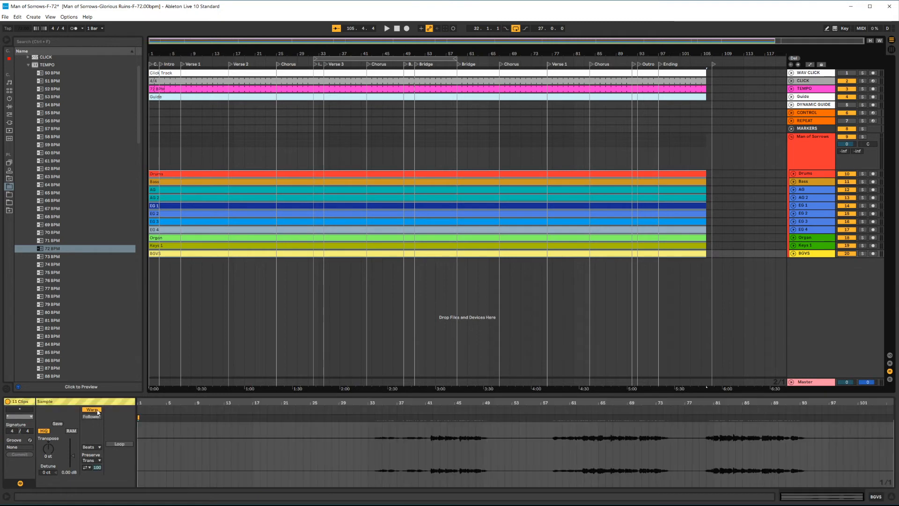
click(355, 157)
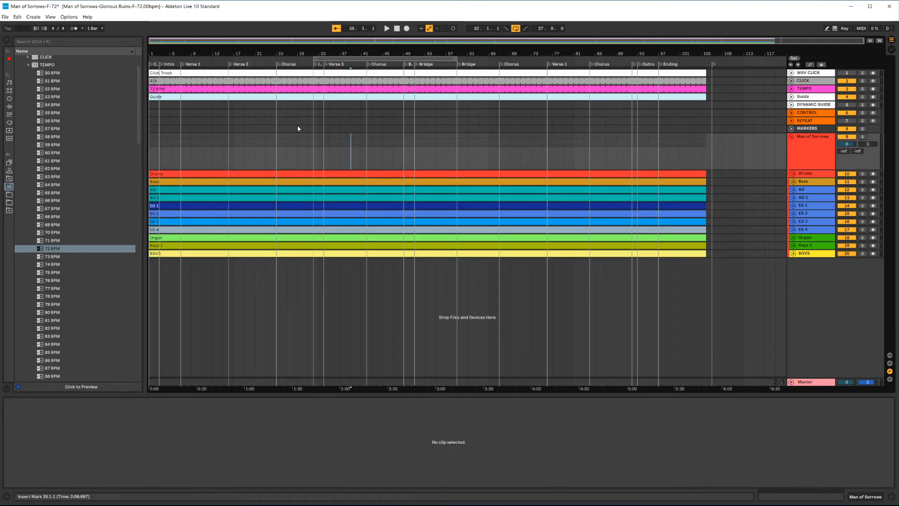
click(183, 88)
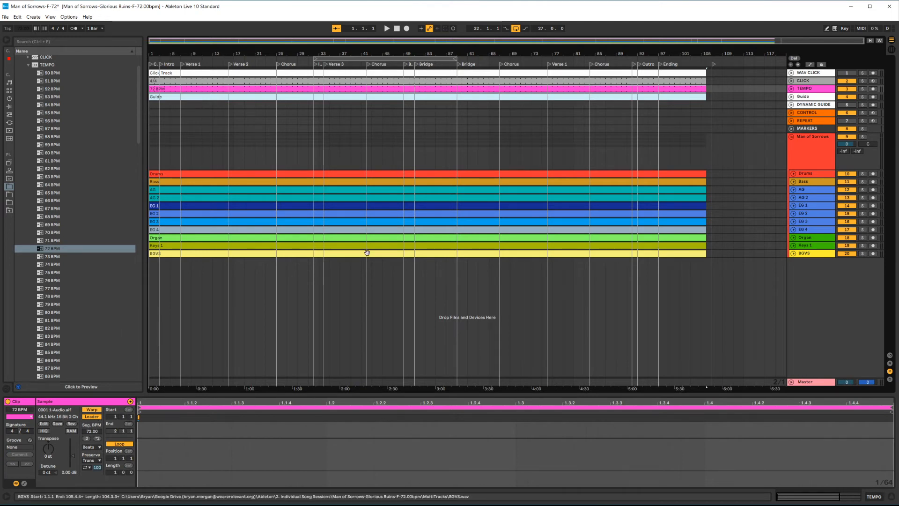
click(294, 157)
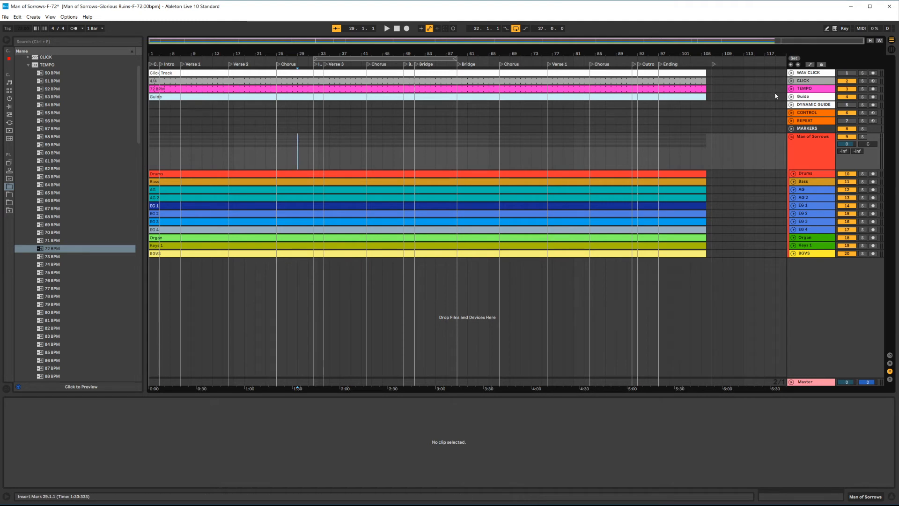
Step: Browse the template's Guide Cues folder and the English - Female song section cue files
click(791, 97)
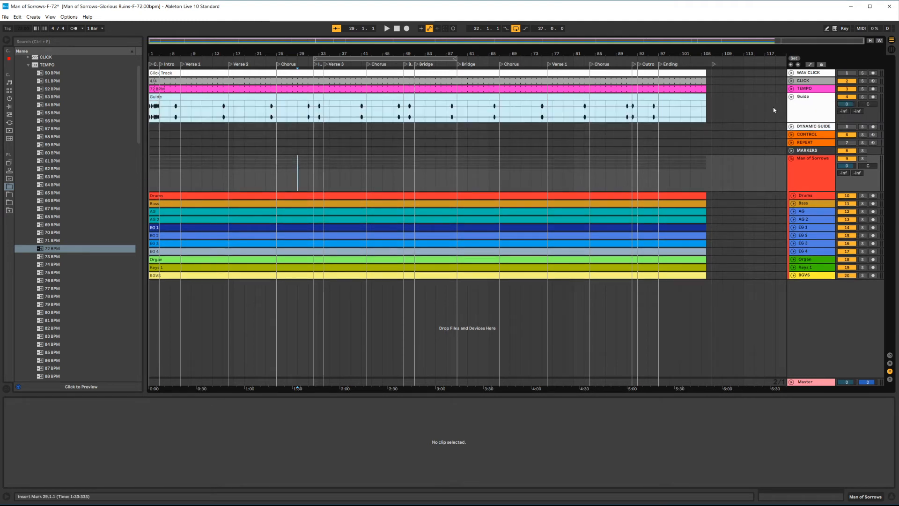
click(29, 65)
click(24, 83)
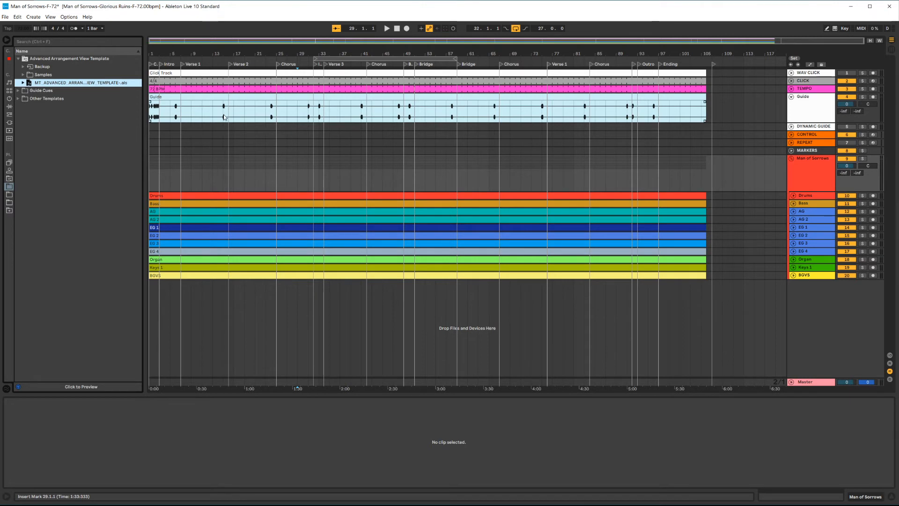
click(24, 91)
click(19, 91)
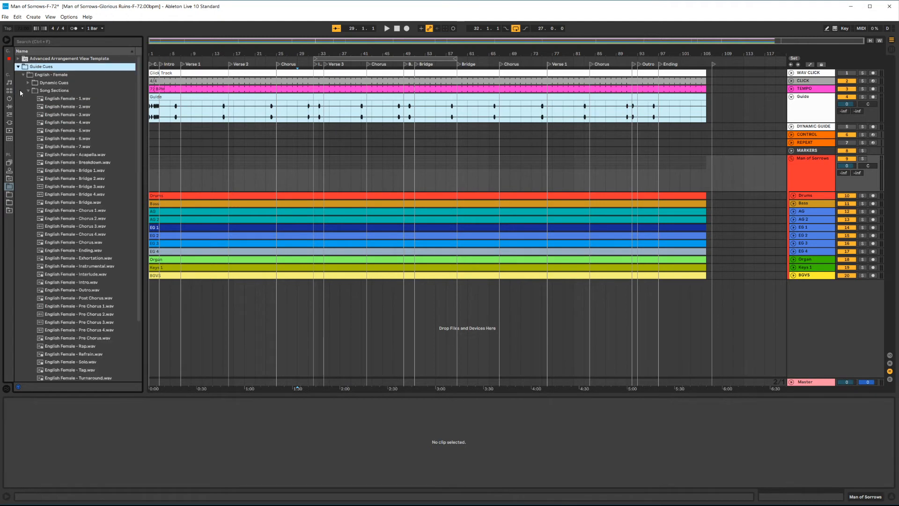
click(29, 91)
click(24, 75)
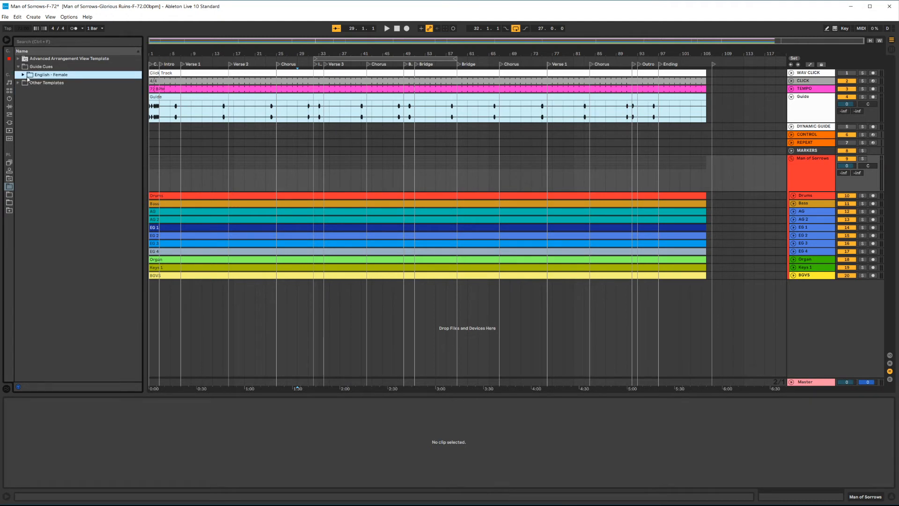
click(24, 74)
click(29, 91)
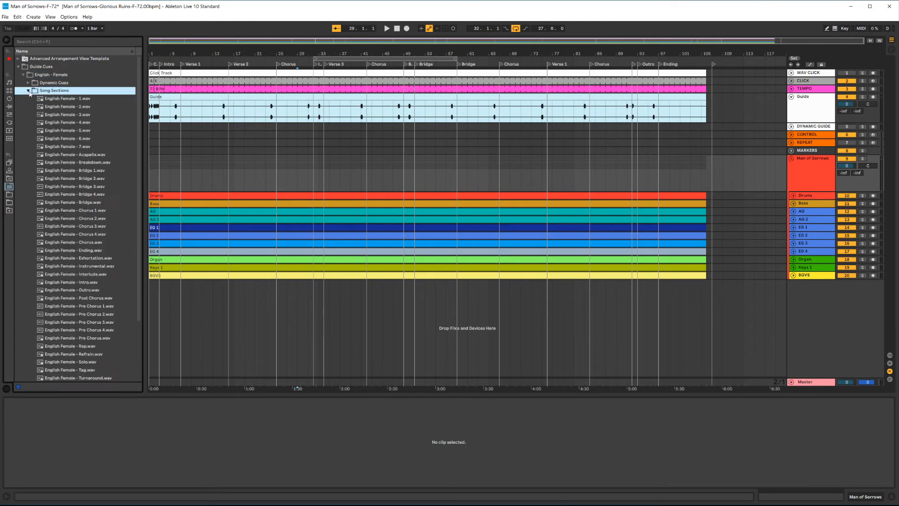
click(70, 100)
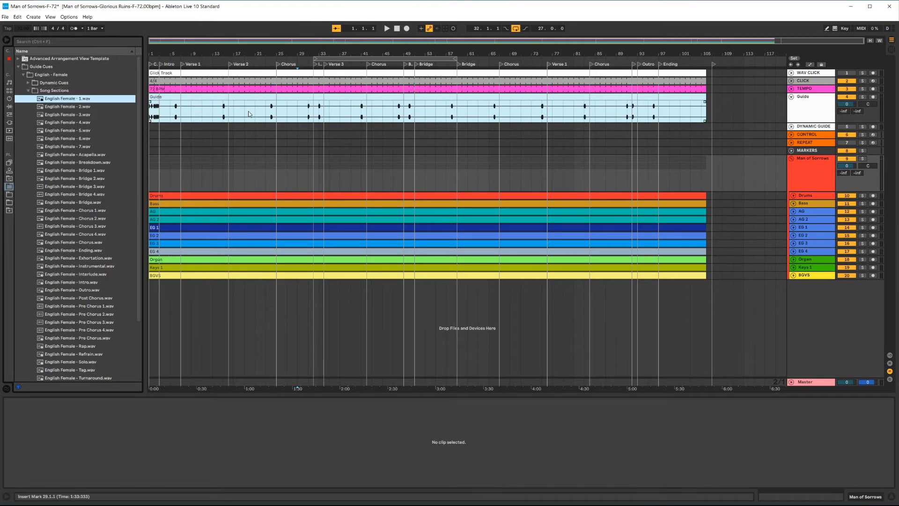
click(28, 91)
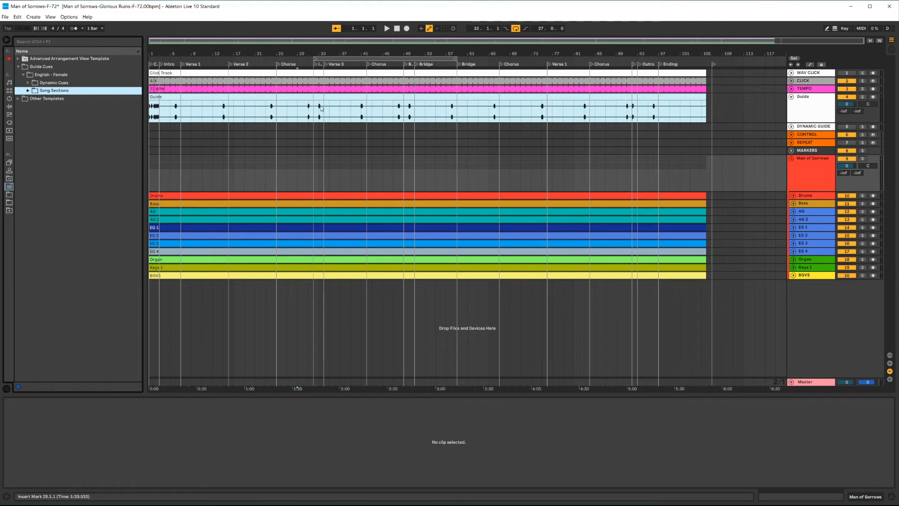
Step: Inspect the Guide and DYNAMIC GUIDE tracks by unfolding them and selecting across the Guide lane
click(791, 97)
click(734, 113)
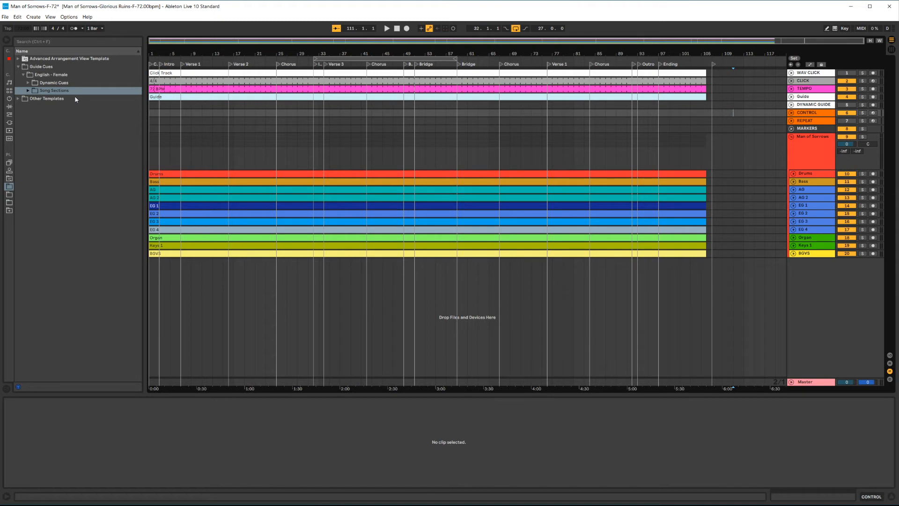
click(825, 98)
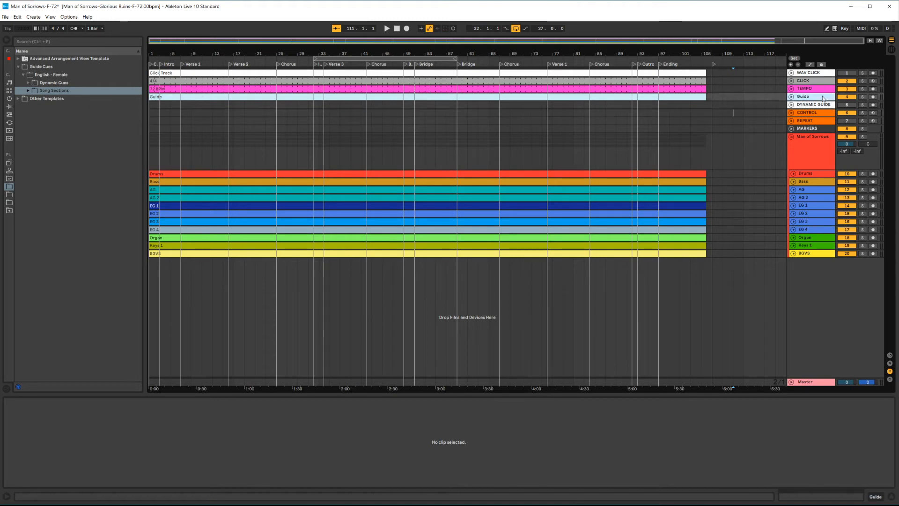
click(791, 96)
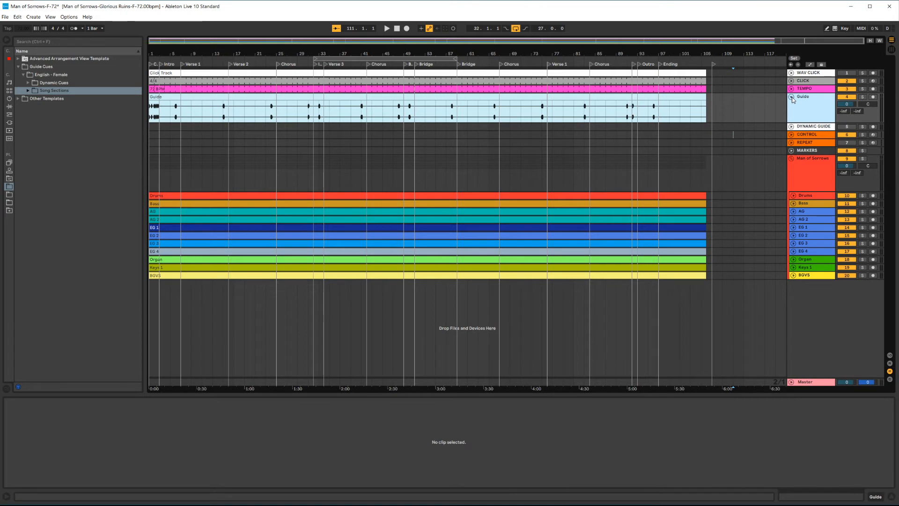
click(792, 97)
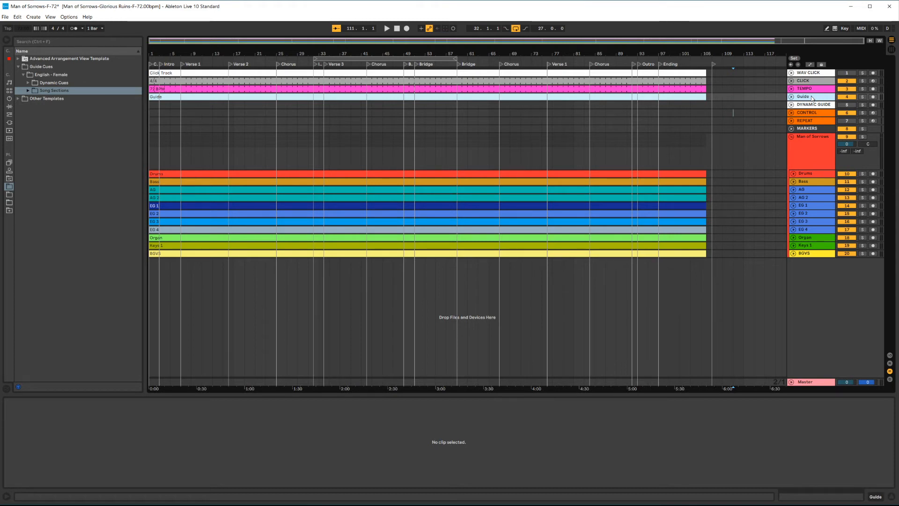
drag(780, 102, 482, 100)
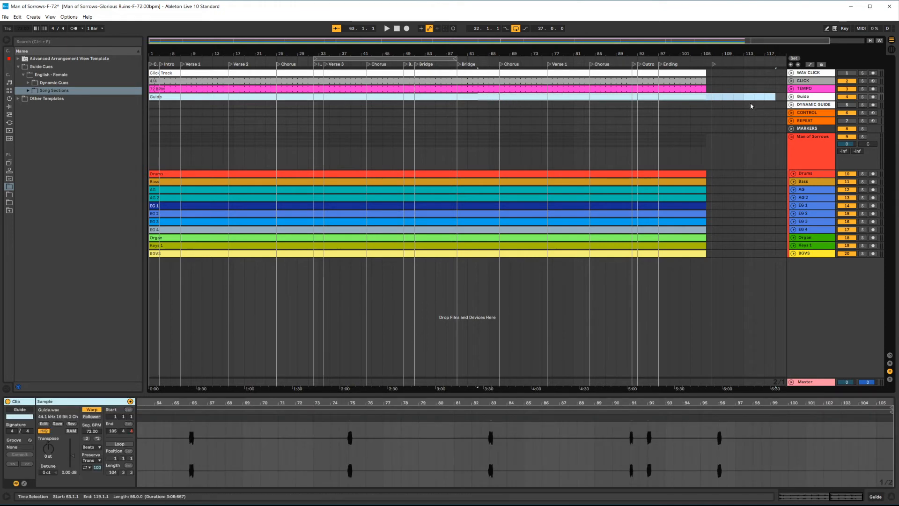
click(742, 105)
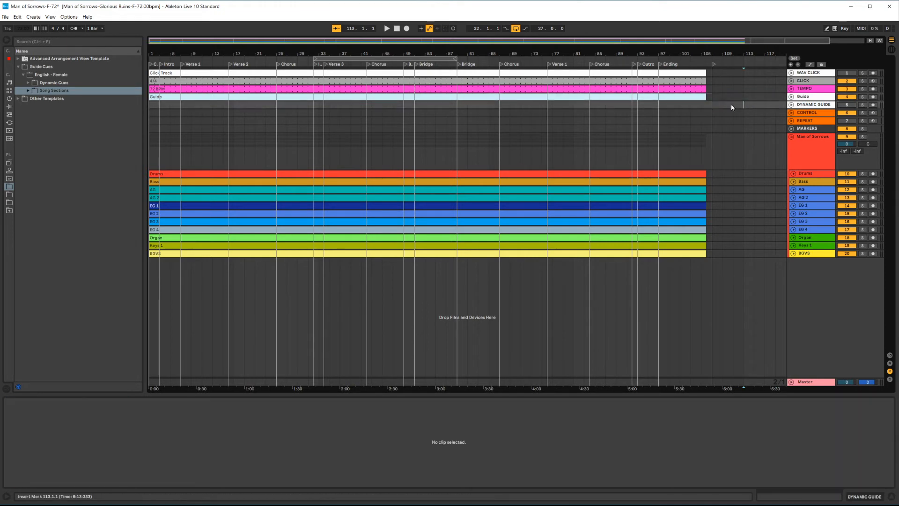
click(791, 104)
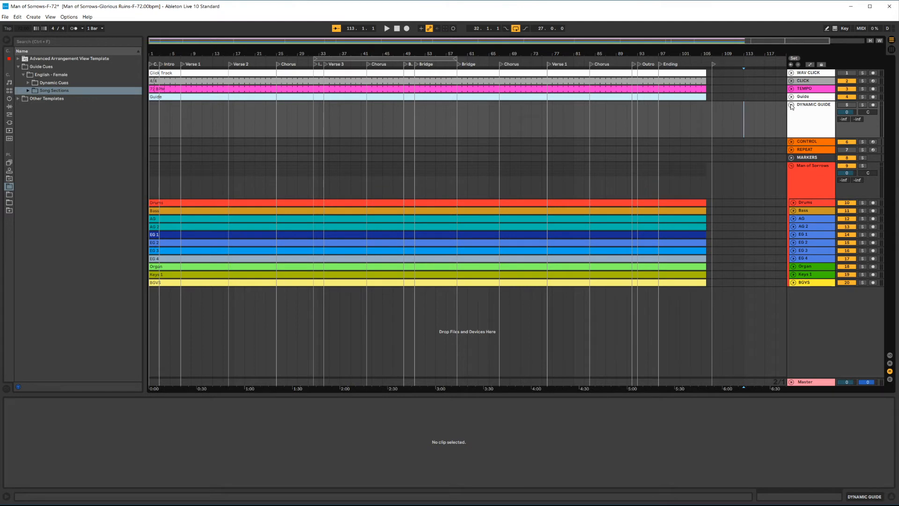
click(791, 106)
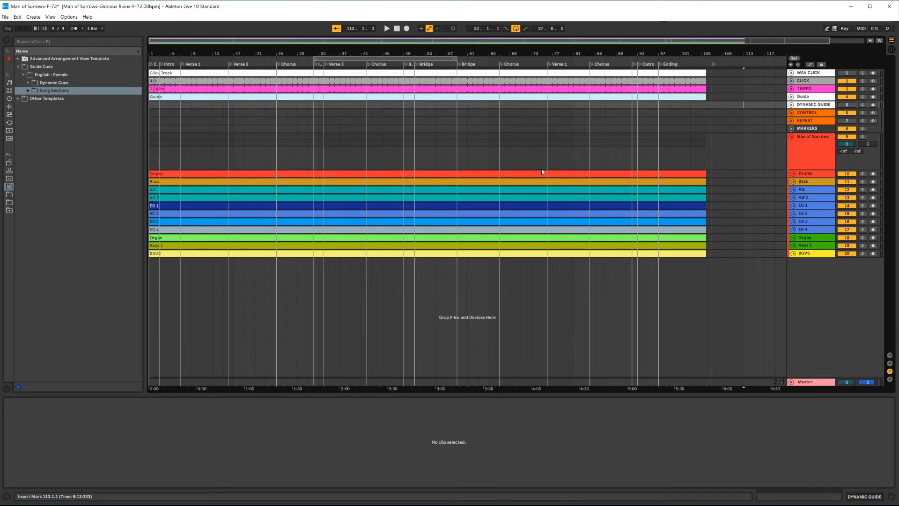
scroll(378, 113, up, 3)
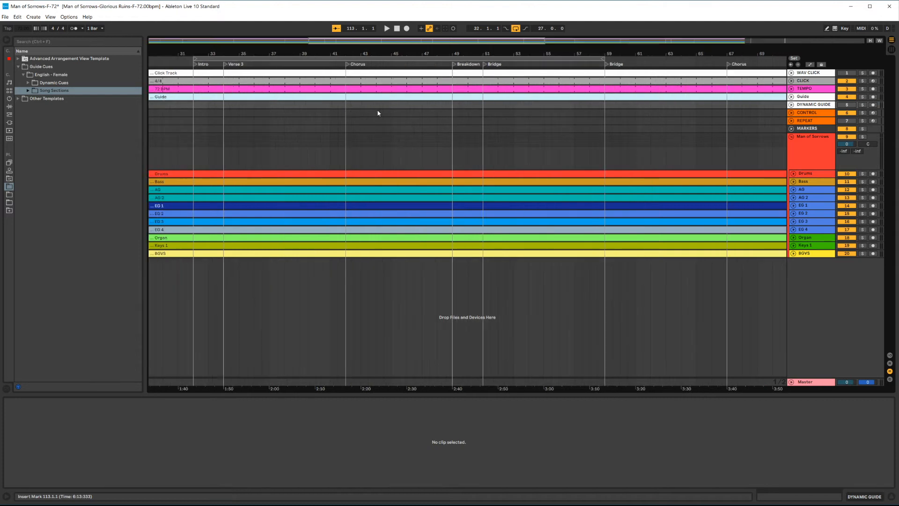
click(349, 115)
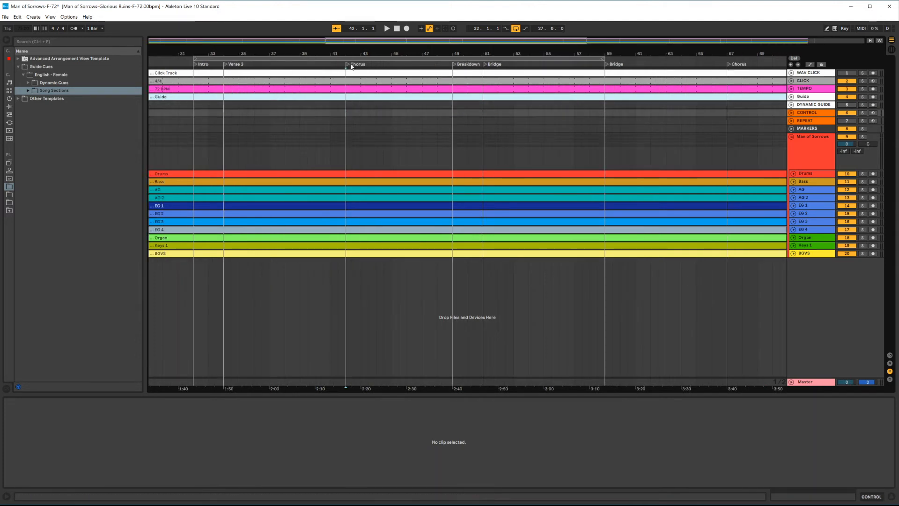
drag(347, 115, 453, 121)
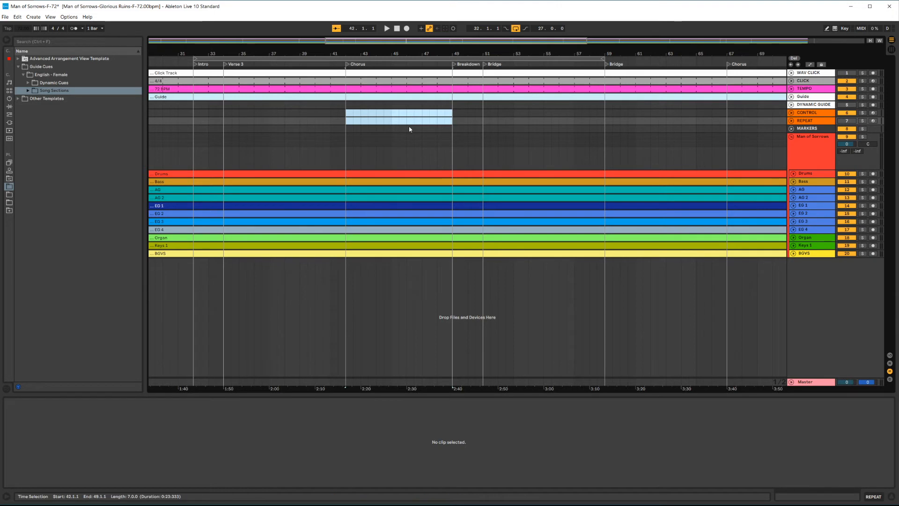
click(643, 145)
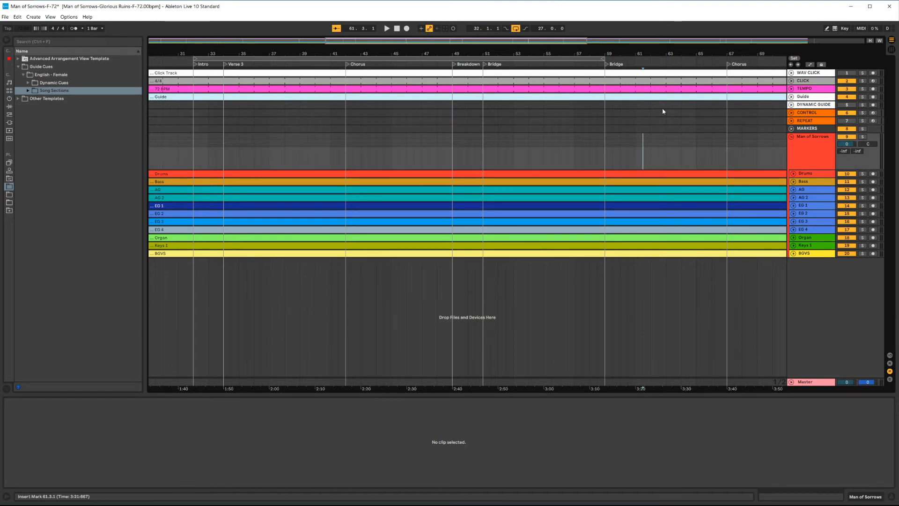
key(w)
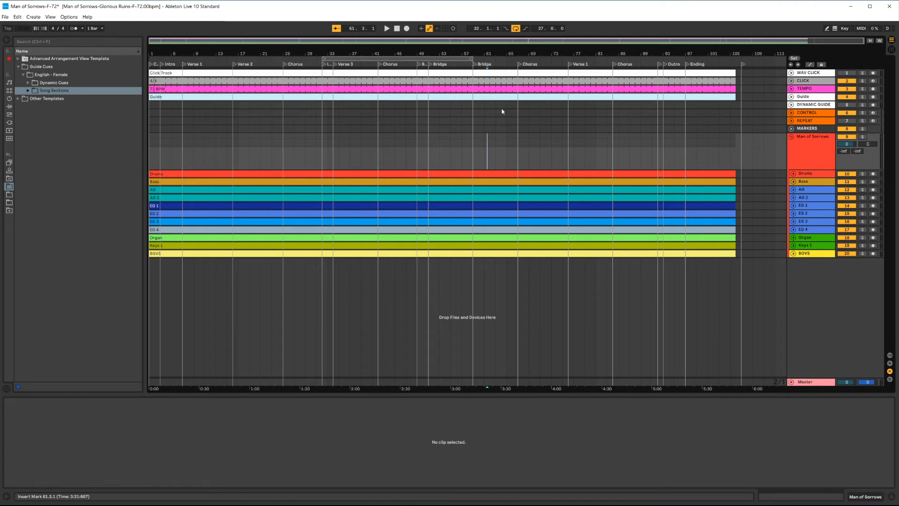
Step: Select the CONTROL and REPEAT tracks to inspect them in the arrangement
click(503, 129)
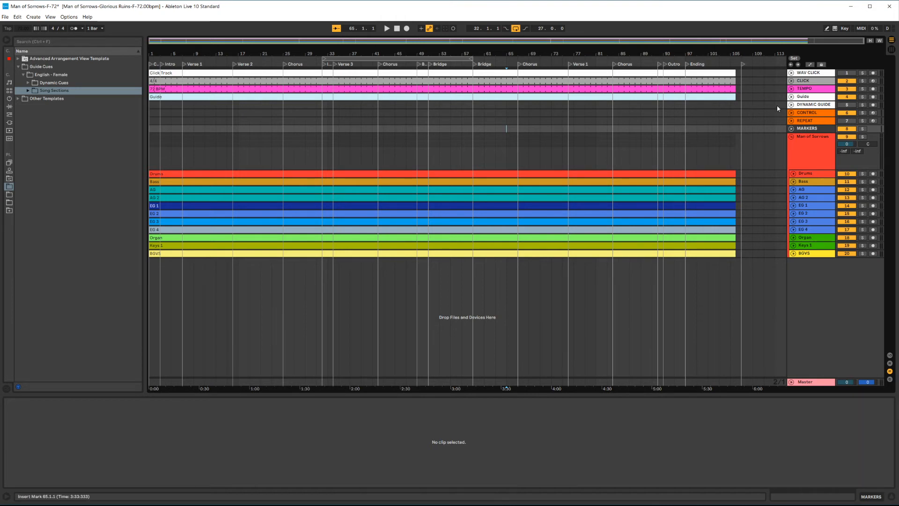
click(799, 115)
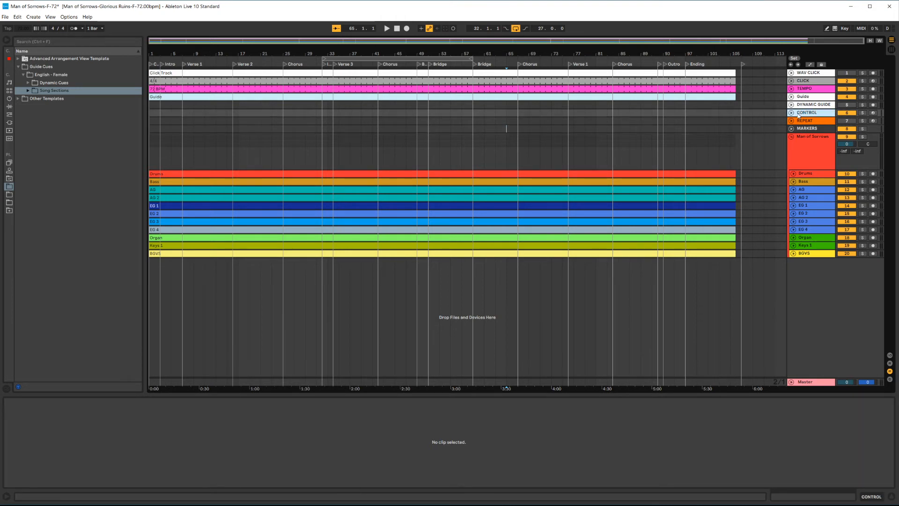
click(695, 114)
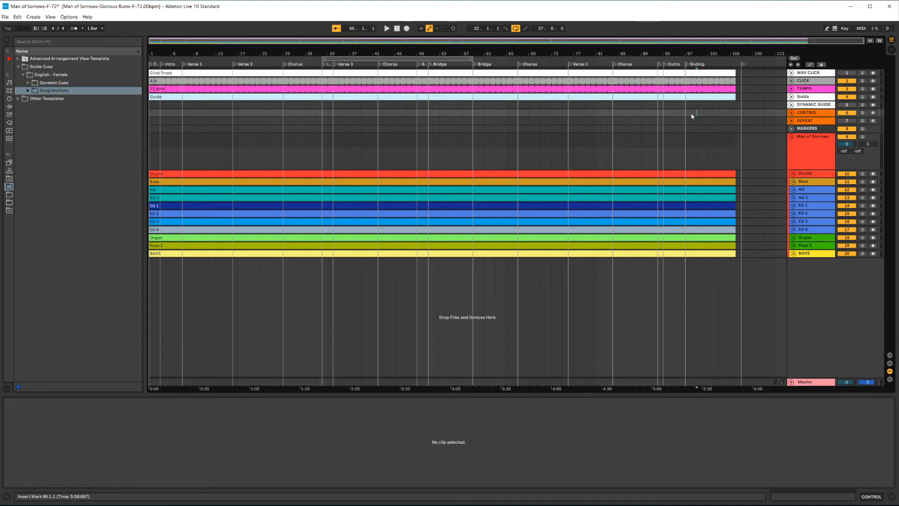
click(799, 115)
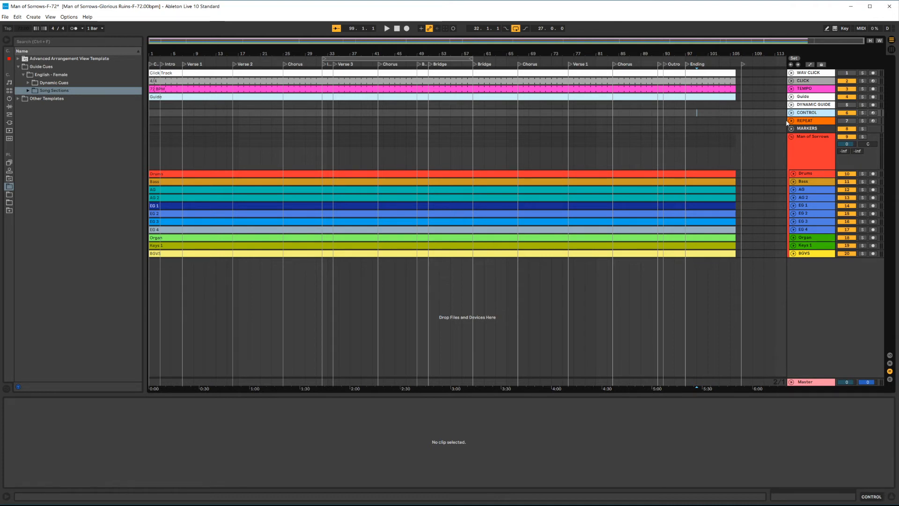
click(809, 122)
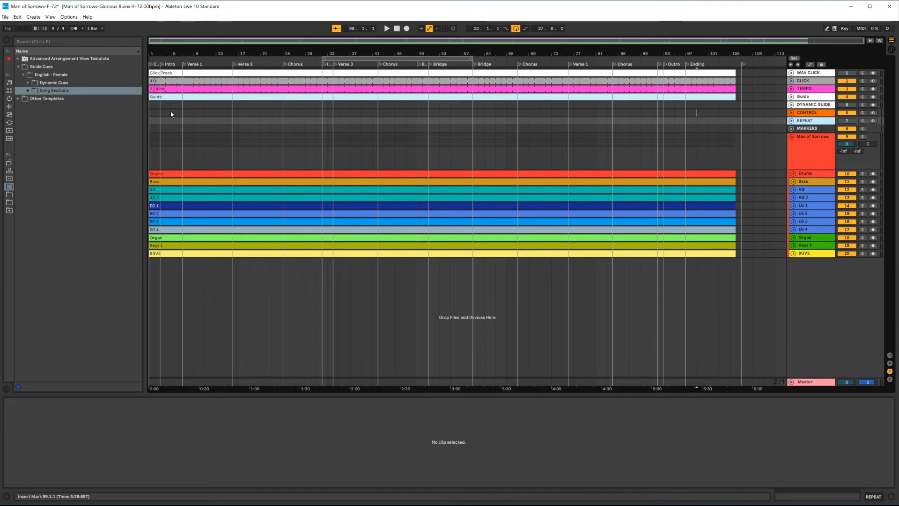
Step: Drag the REPEAT clip from the template set's REPEAT track onto the REPEAT track at bar 6, just before Verse 1
click(19, 60)
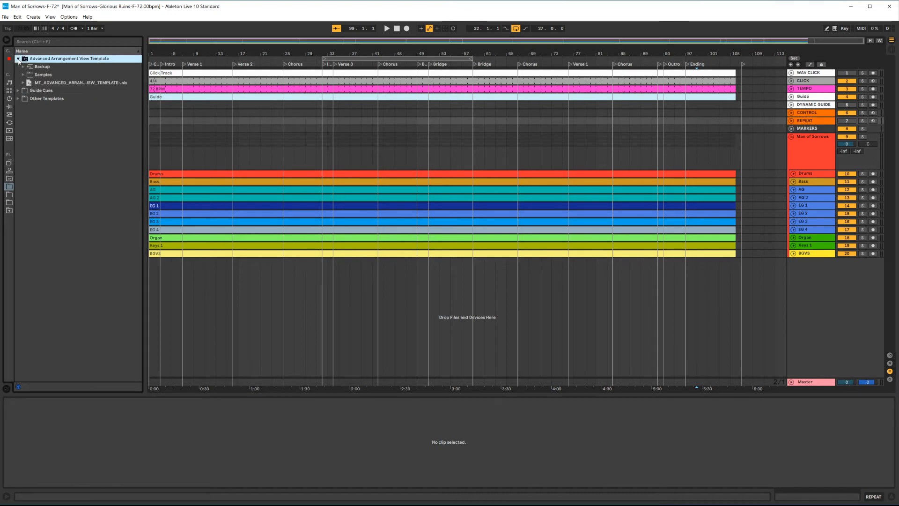
click(24, 82)
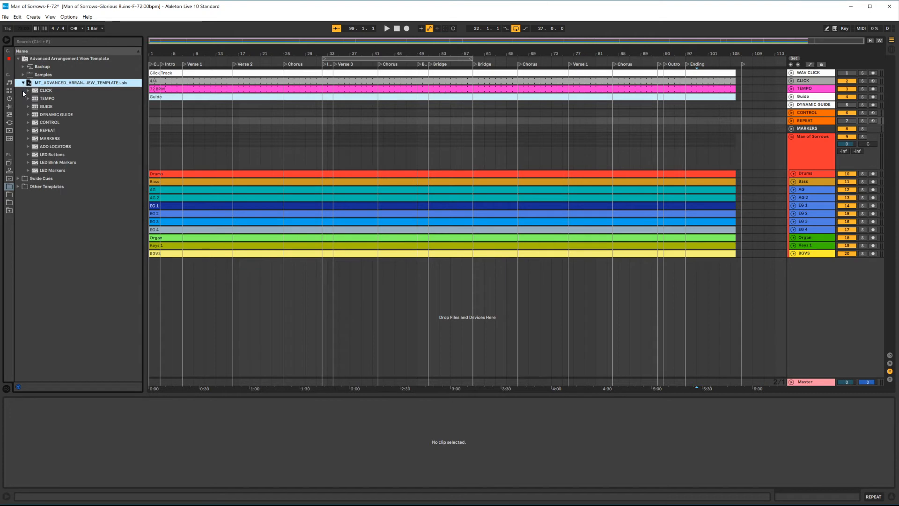
click(28, 131)
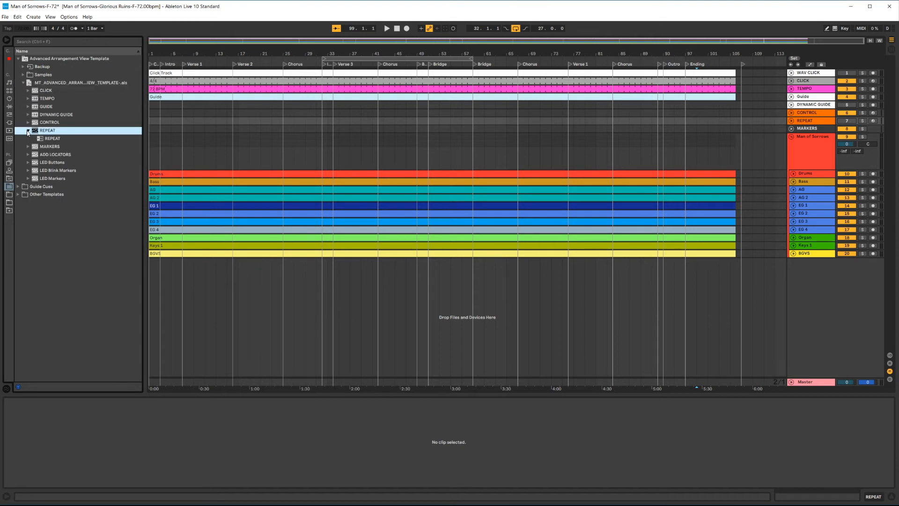
click(41, 139)
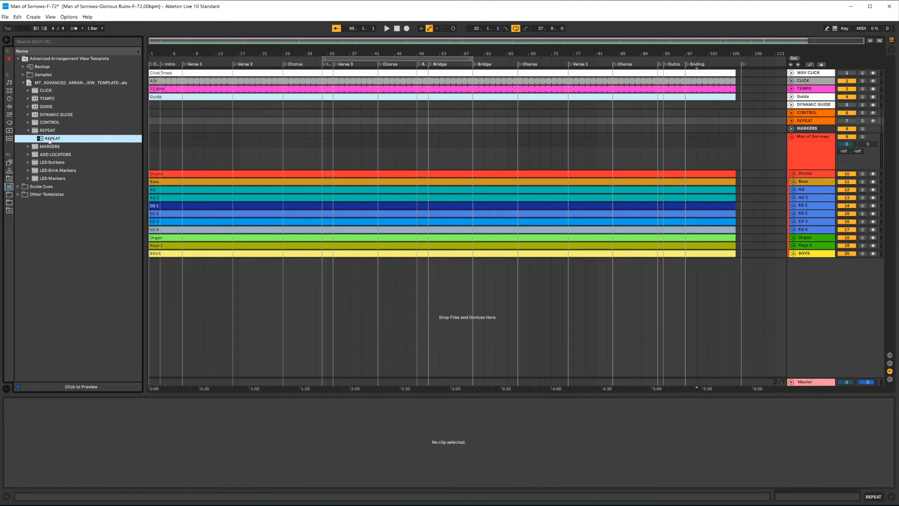
drag(49, 141, 209, 122)
right_click(192, 129)
click(274, 204)
scroll(171, 135, up, 4)
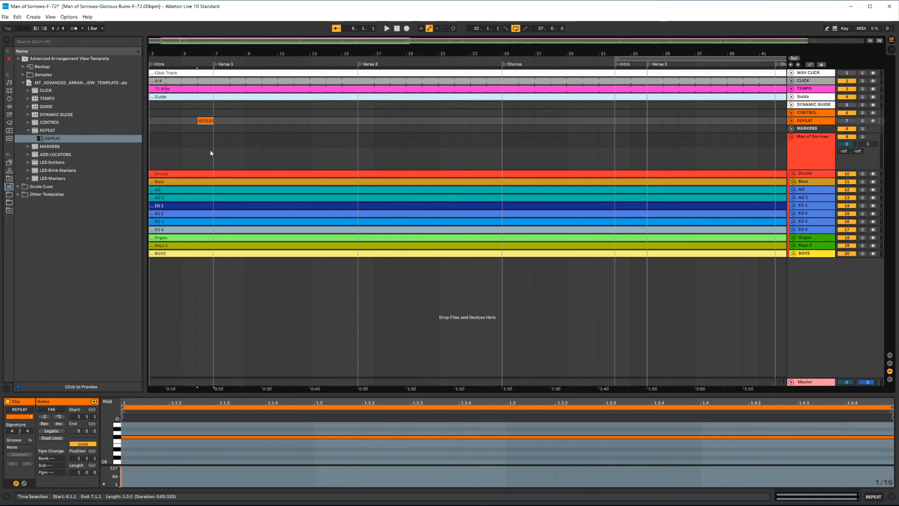
scroll(211, 153, down, 4)
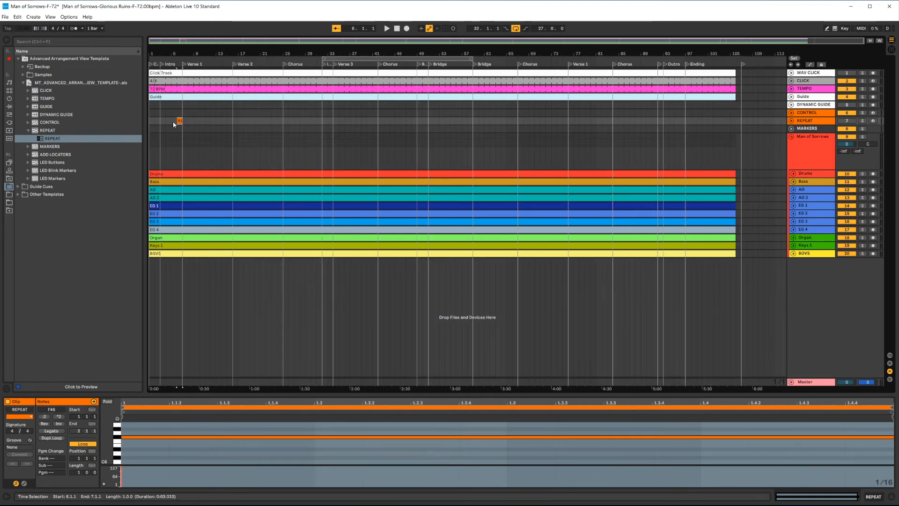
scroll(179, 121, up, 5)
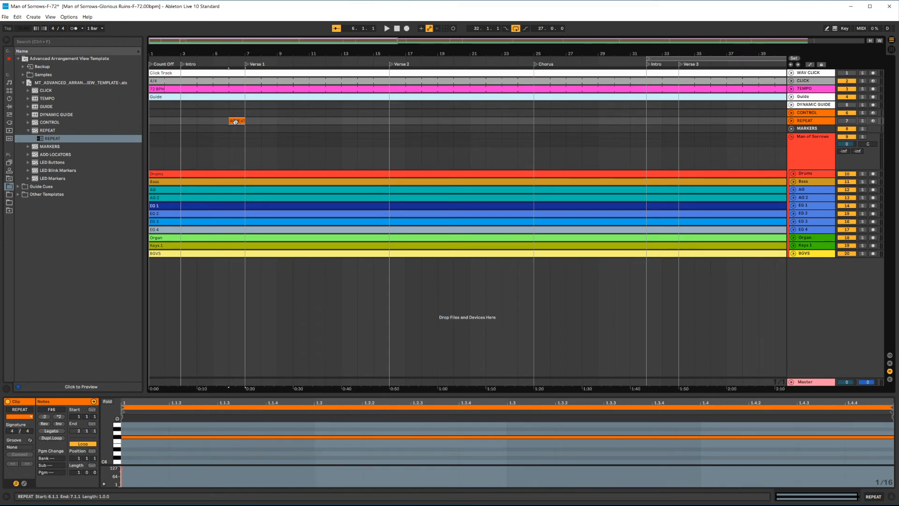
click(213, 129)
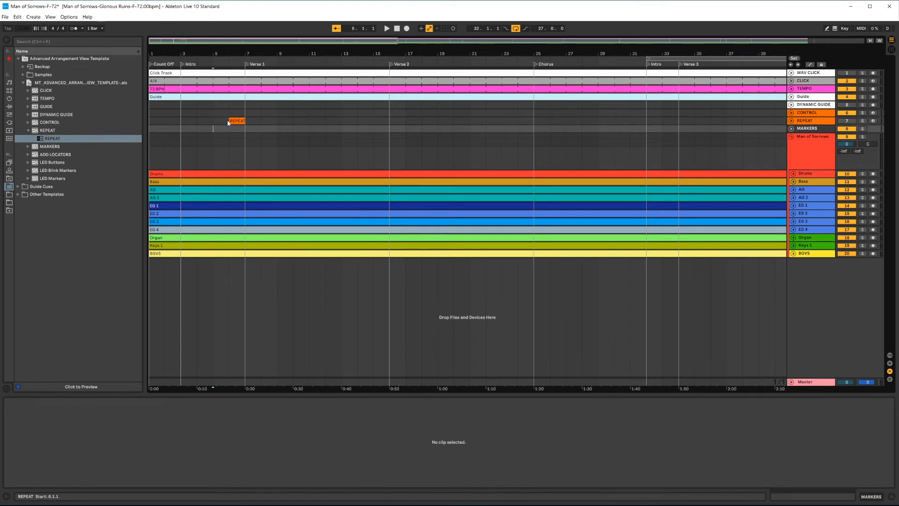
Step: Play the song from the Intro to check the REPEAT cue's timing
click(182, 65)
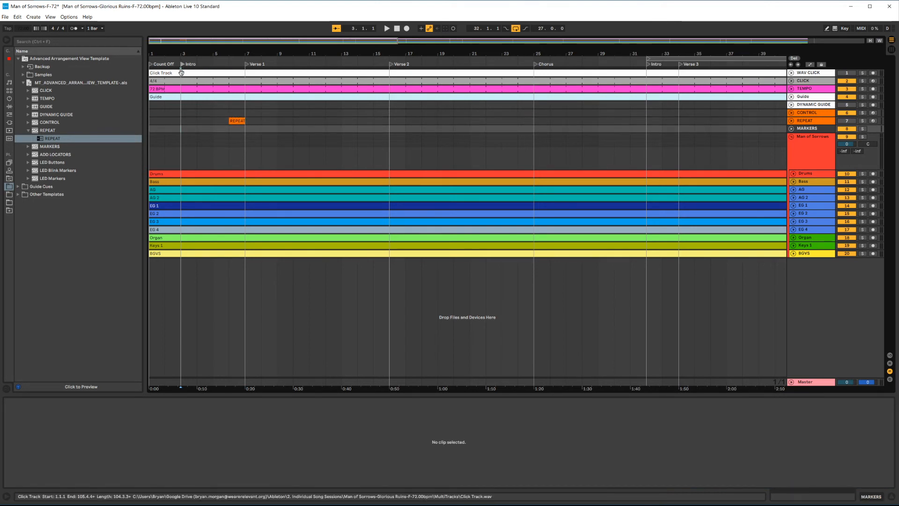
click(391, 65)
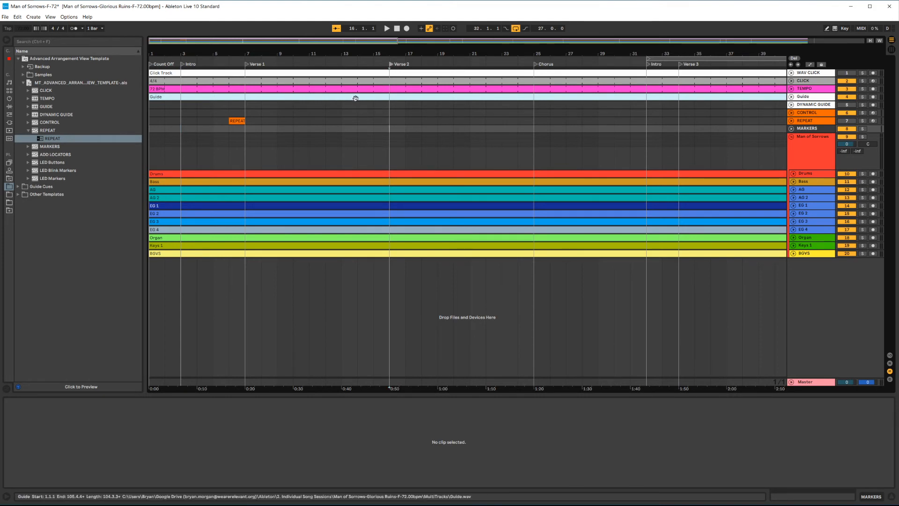
click(184, 65)
key(space)
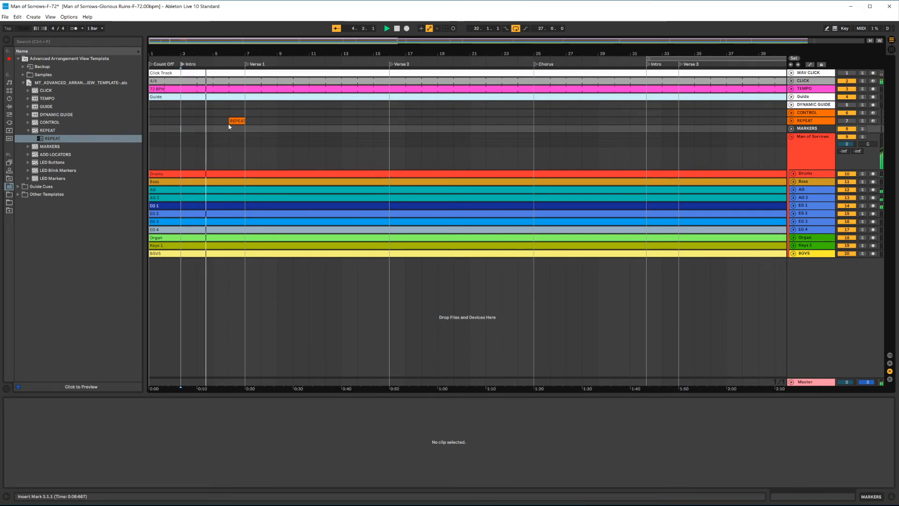
click(237, 121)
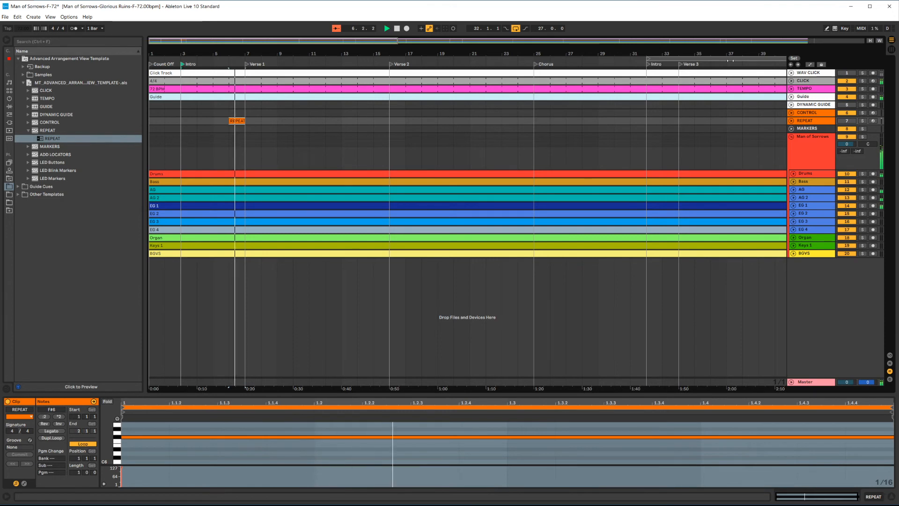
click(183, 66)
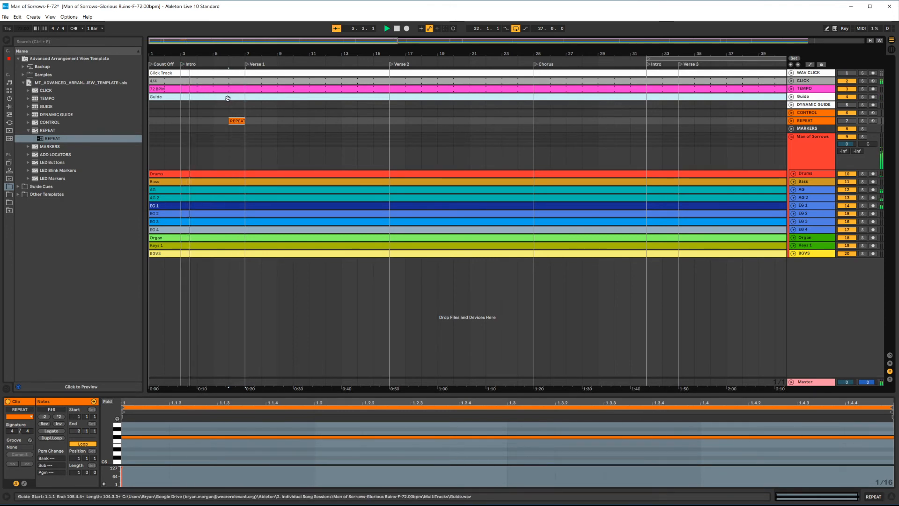
click(389, 143)
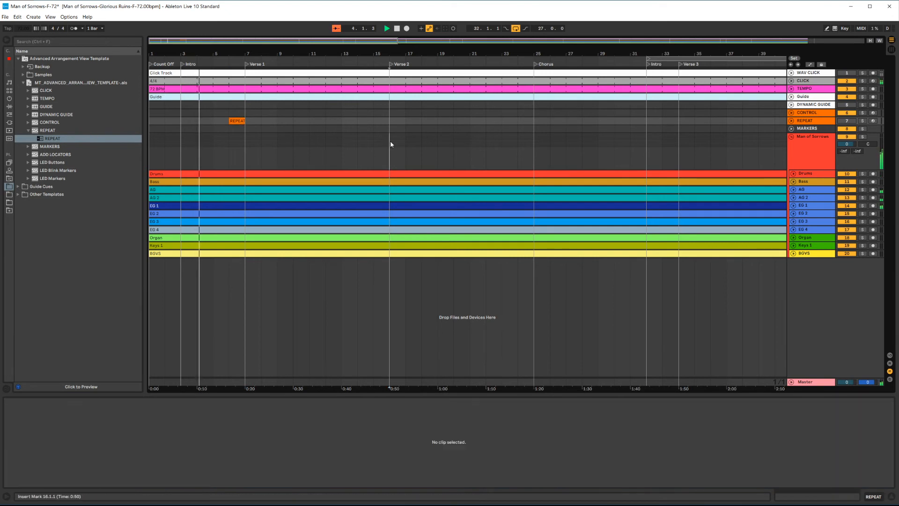
key(space)
Step: Copy the REPEAT clip and paste it one bar before Verse 2 and before the first Chorus
click(238, 121)
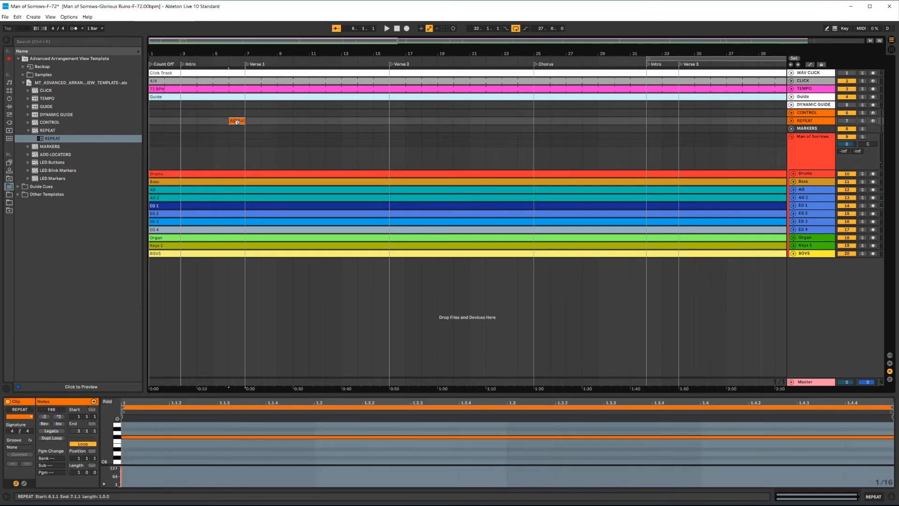
key(ctrl+c)
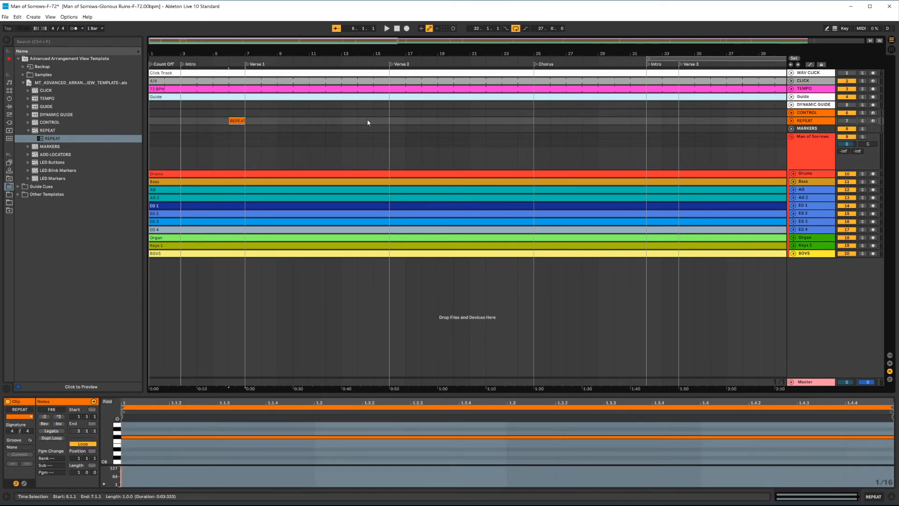
click(373, 125)
key(ctrl+v)
click(519, 123)
key(ctrl+v)
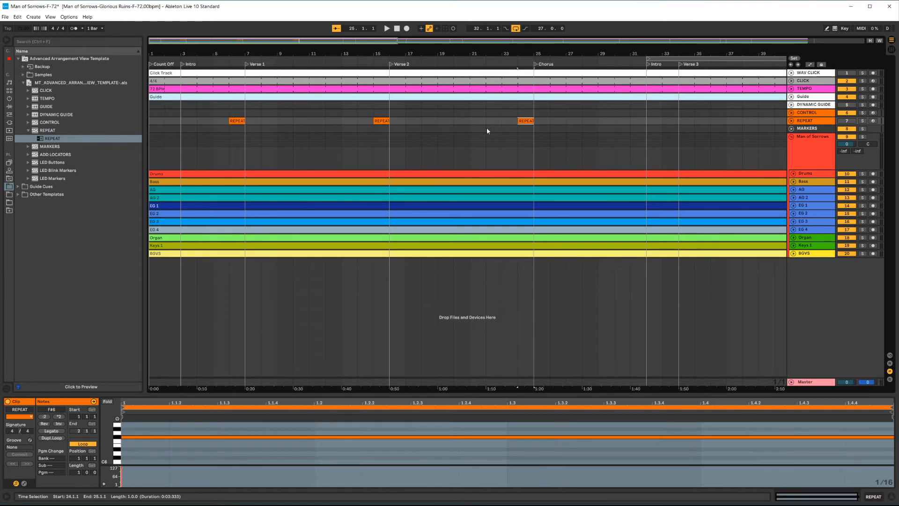
Step: Paste REPEAT clips one bar before each remaining song section through to the Ending
key(w)
ctrl+scroll(255, 126, up, 4)
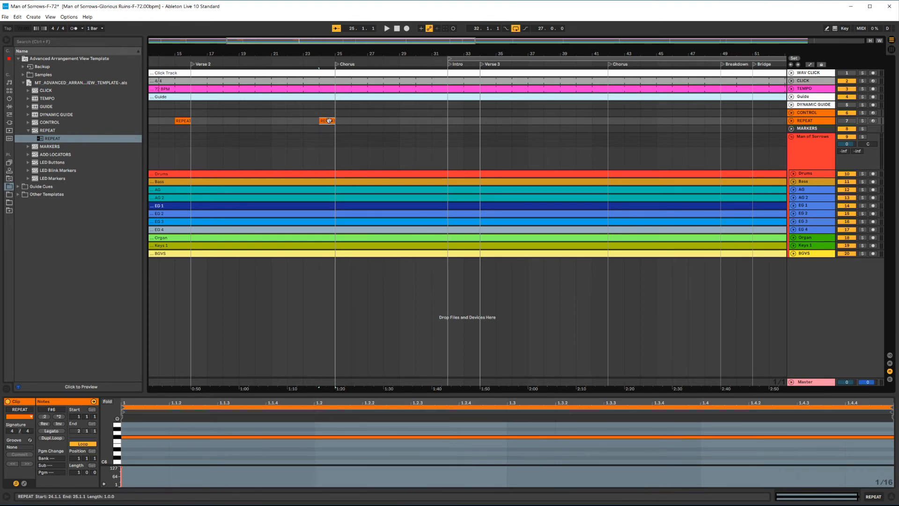
scroll(394, 135, down, 5)
click(295, 135)
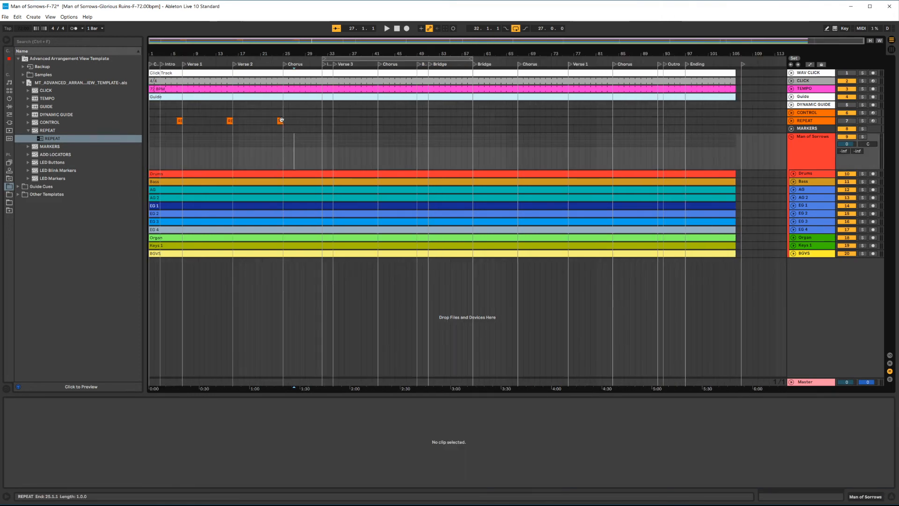
click(280, 121)
click(319, 125)
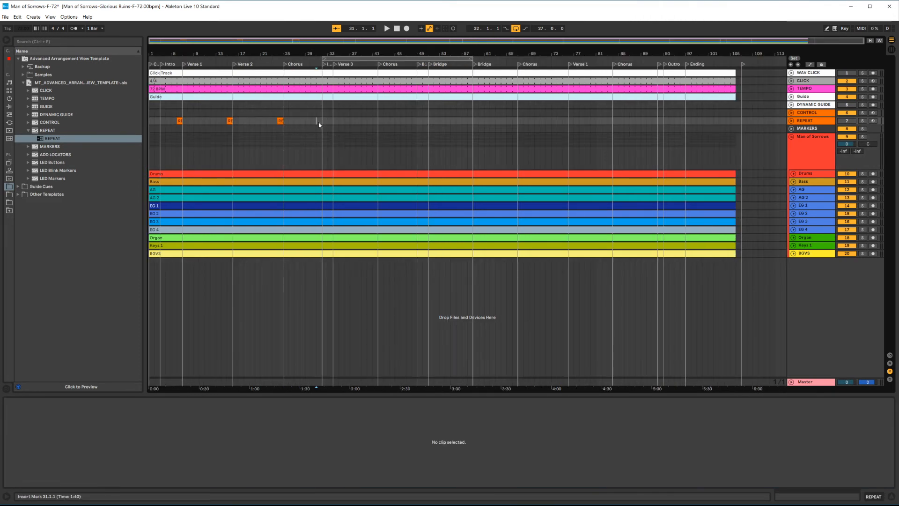
key(ctrl+v)
click(327, 124)
key(ctrl+v)
click(372, 123)
key(ctrl+v)
click(415, 122)
key(ctrl+v)
click(426, 123)
key(ctrl+v)
click(467, 123)
key(ctrl+v)
click(515, 123)
key(ctrl+v)
click(566, 122)
key(ctrl+v)
click(609, 123)
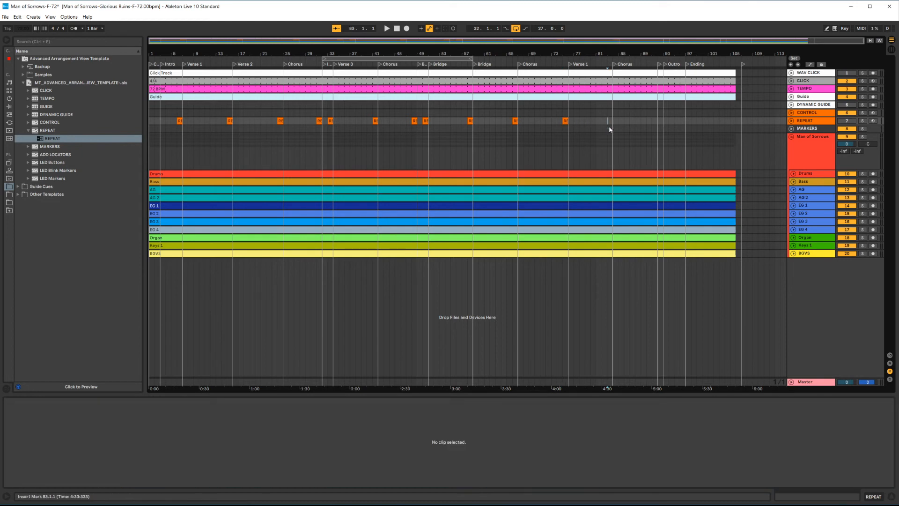
key(ctrl+v)
click(653, 127)
key(ctrl+v)
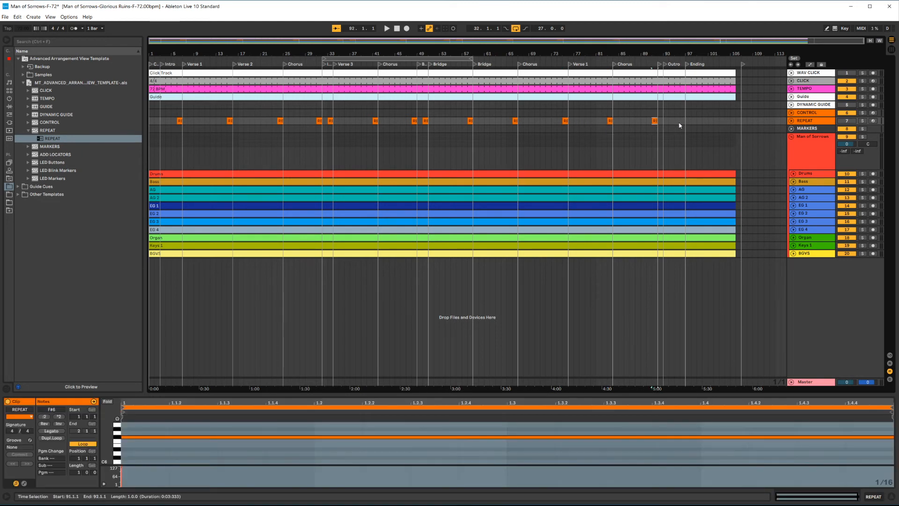
click(682, 122)
key(ctrl+v)
Step: Save the set
click(494, 142)
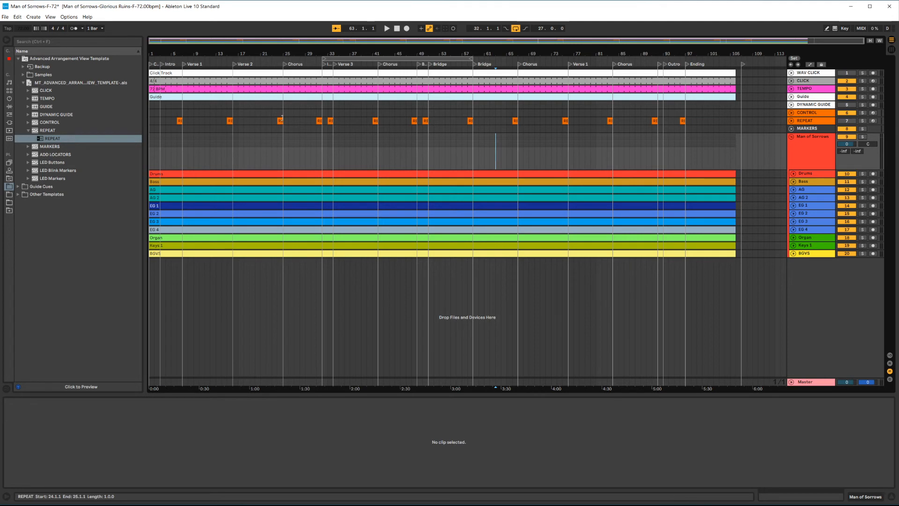
click(293, 120)
key(ctrl+s)
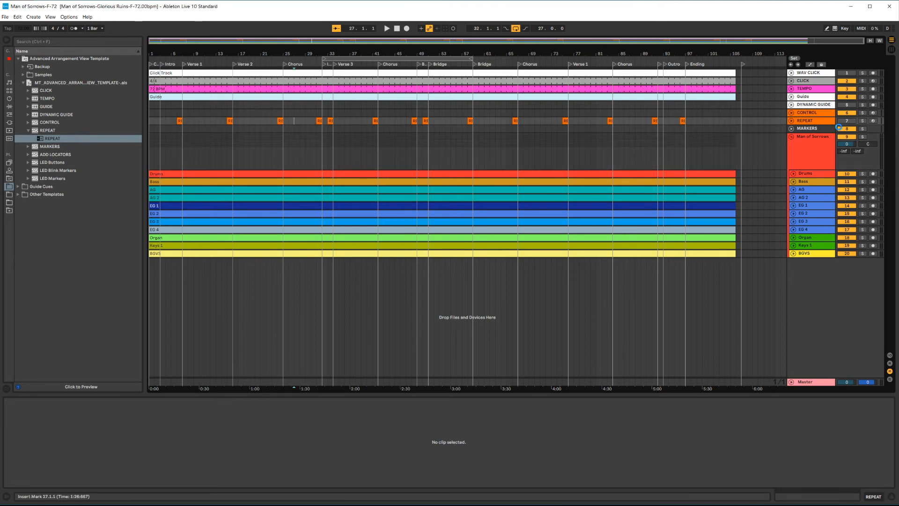
Step: Place the I and V1 marker clips from the template's MARKERS track onto the MARKERS track at the Intro and Verse 1
click(817, 130)
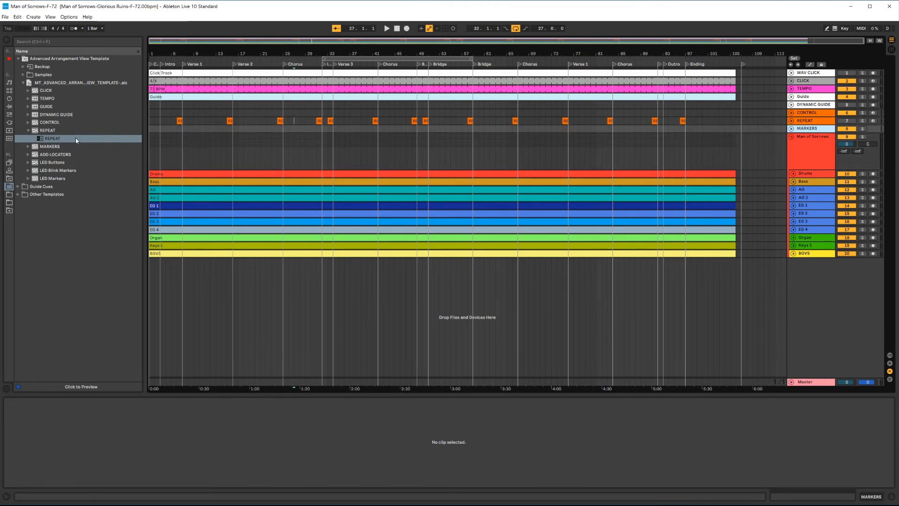
click(28, 146)
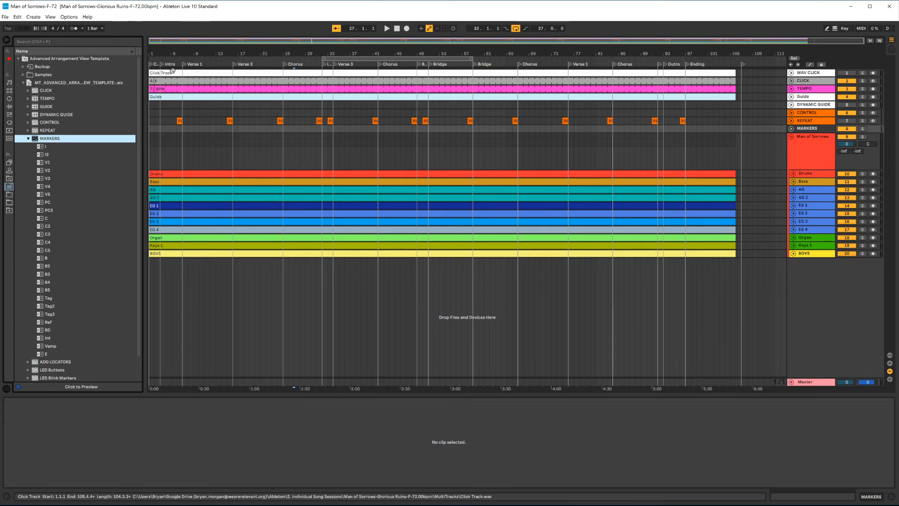
click(162, 64)
click(184, 65)
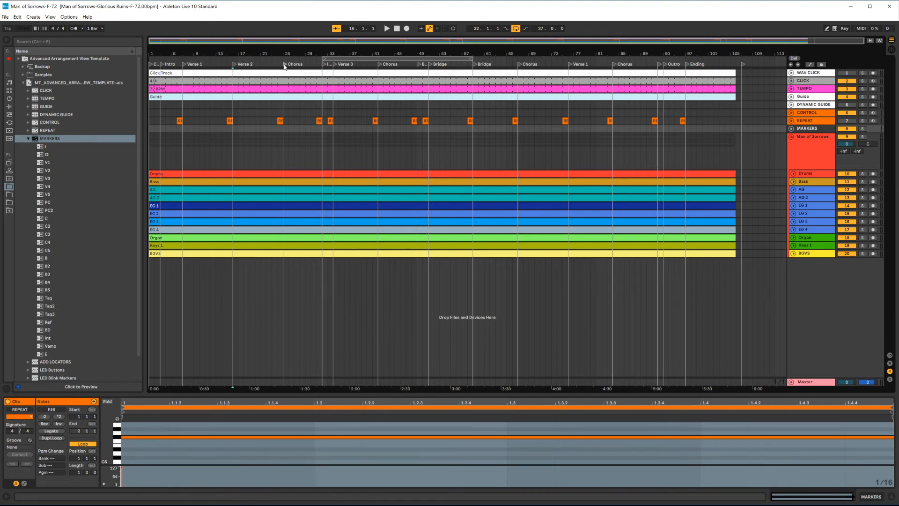
click(334, 65)
click(288, 143)
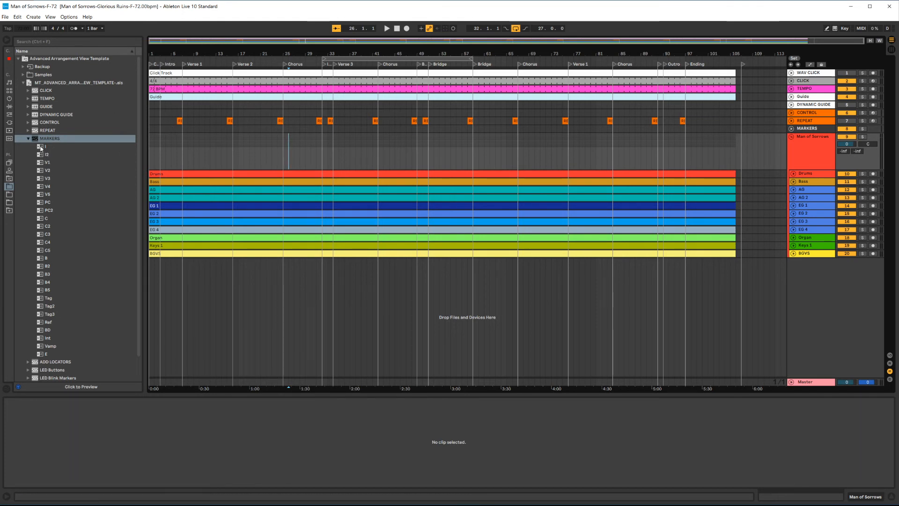
drag(92, 145, 181, 129)
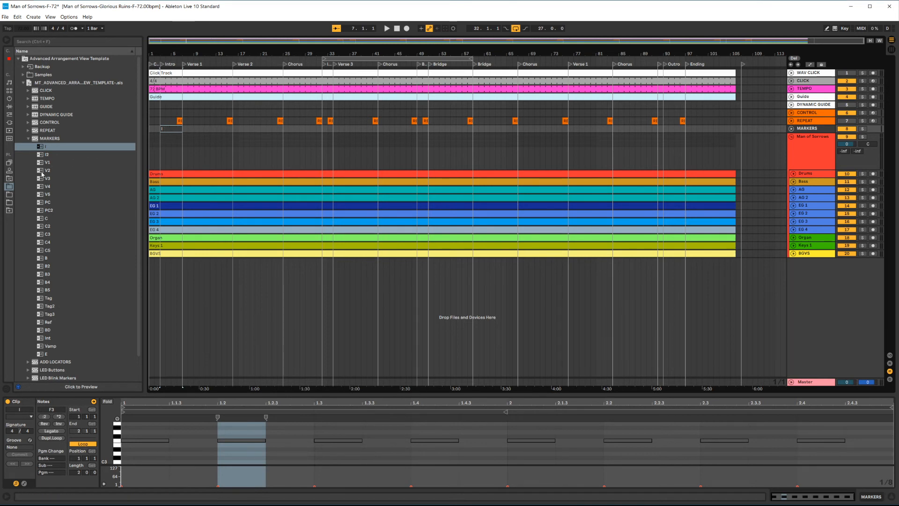
drag(43, 163, 233, 132)
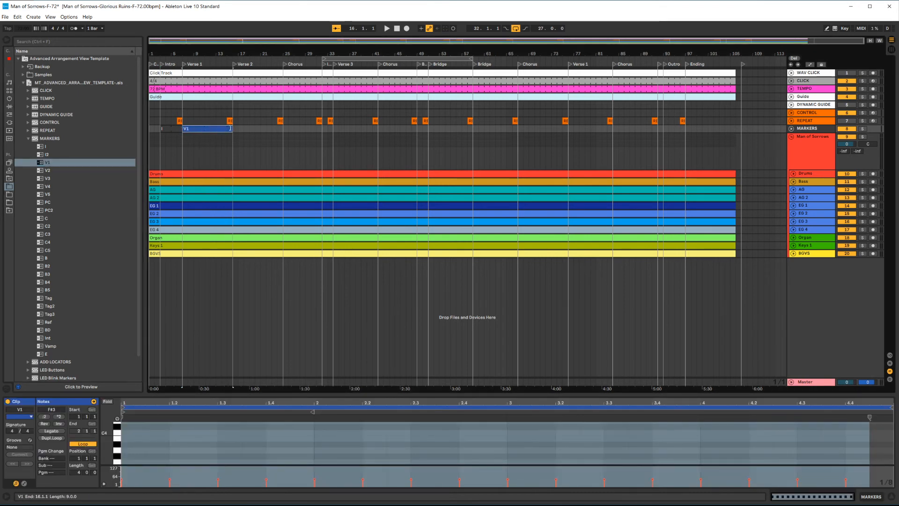
Step: Place the V2 marker clip at Verse 2 and the C marker clip at the first Chorus on the MARKERS track
drag(47, 170, 283, 128)
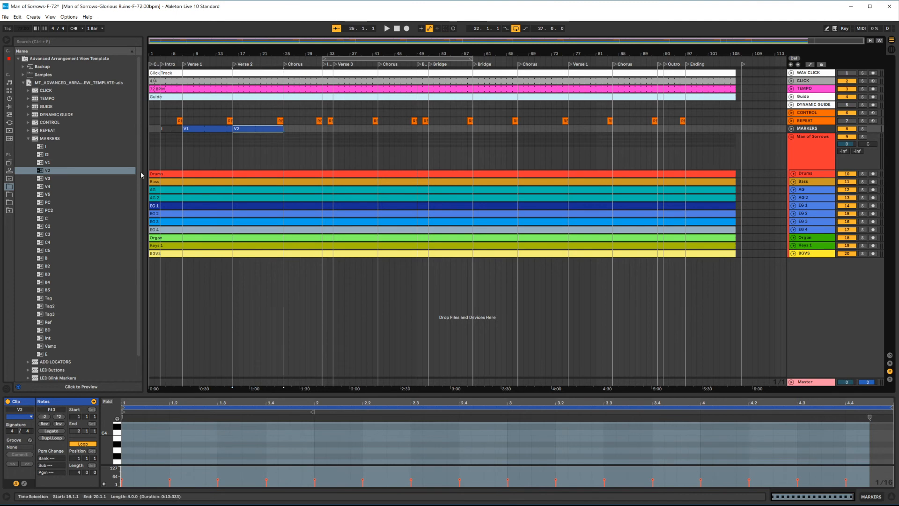
drag(42, 218, 320, 129)
scroll(319, 128, up, 3)
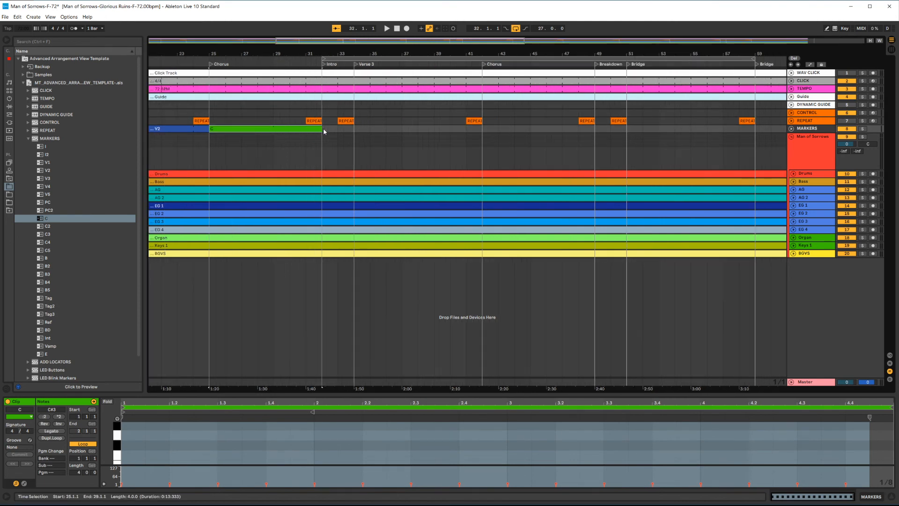
Step: Place the I marker clip at the second Intro and the V3 clip at Verse 3, extending V3 to the next Chorus
drag(45, 147, 329, 129)
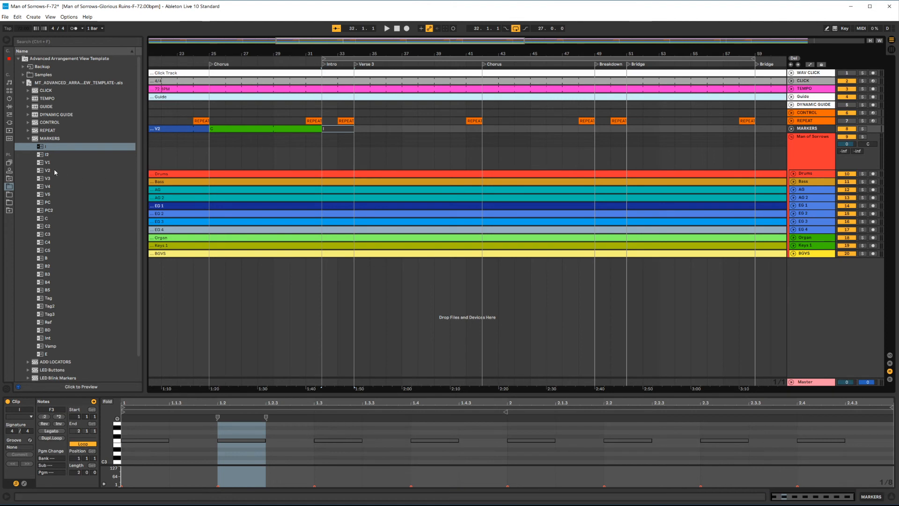
drag(45, 181, 358, 125)
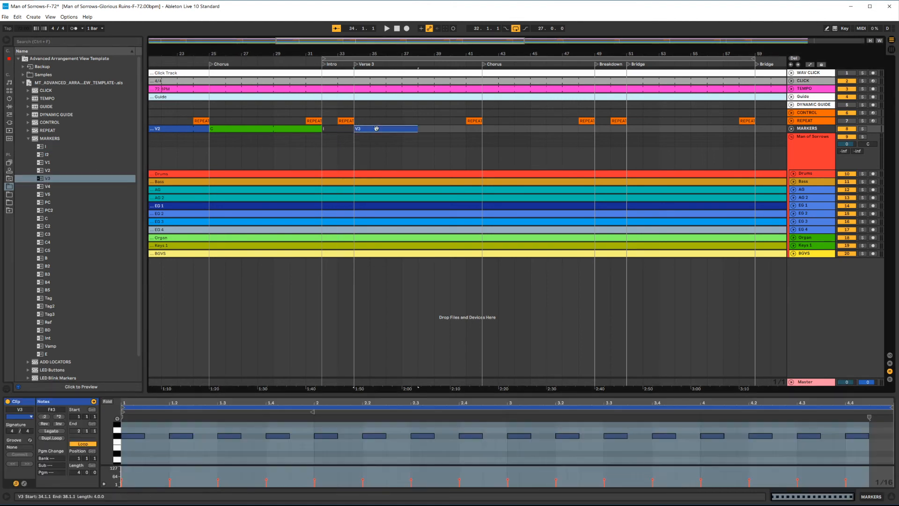
drag(417, 129, 481, 129)
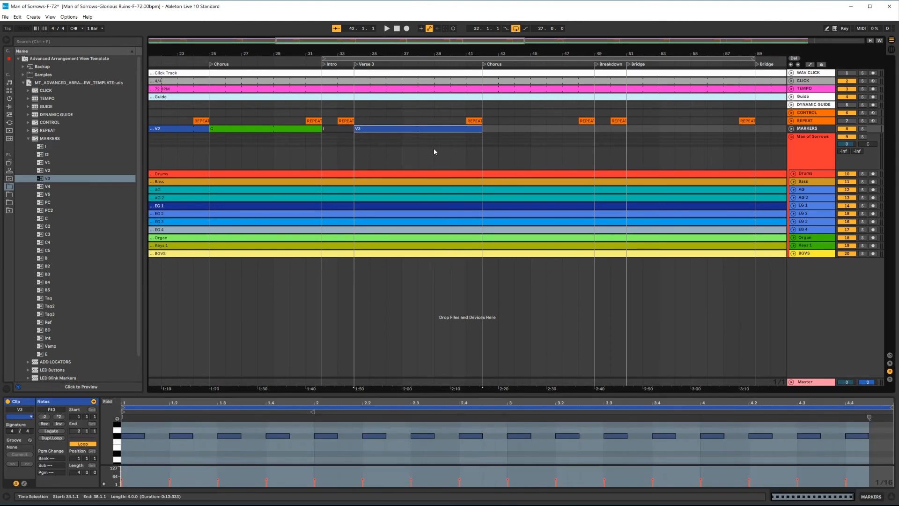
key(w)
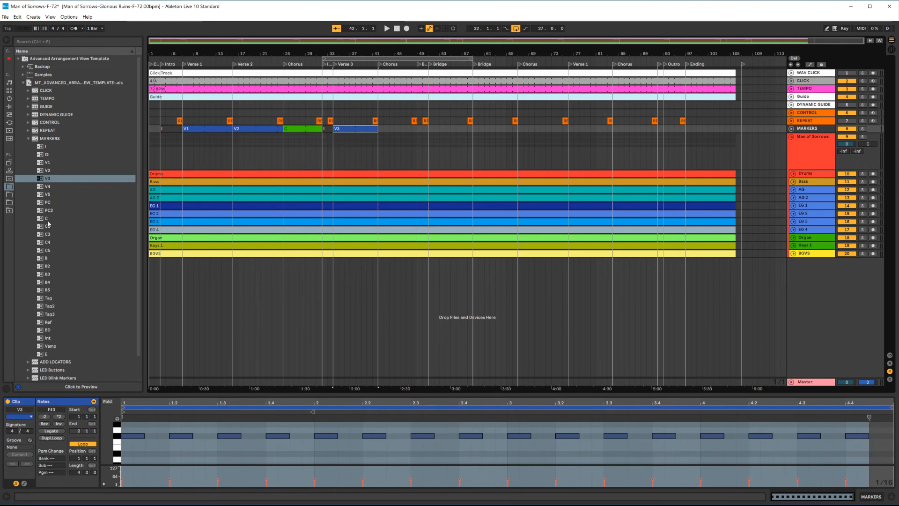
Step: Copy the C marker clip from the first Chorus and paste it at the second Chorus
drag(48, 224, 382, 132)
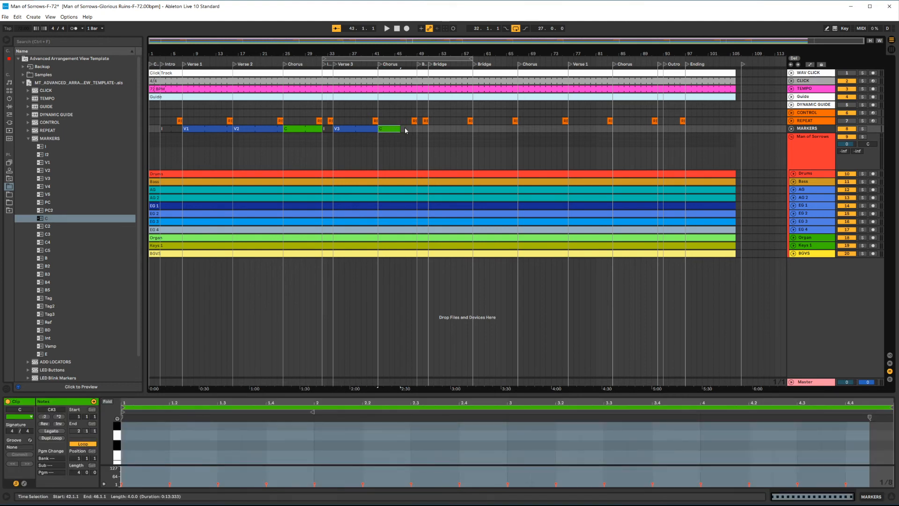
key(Delete)
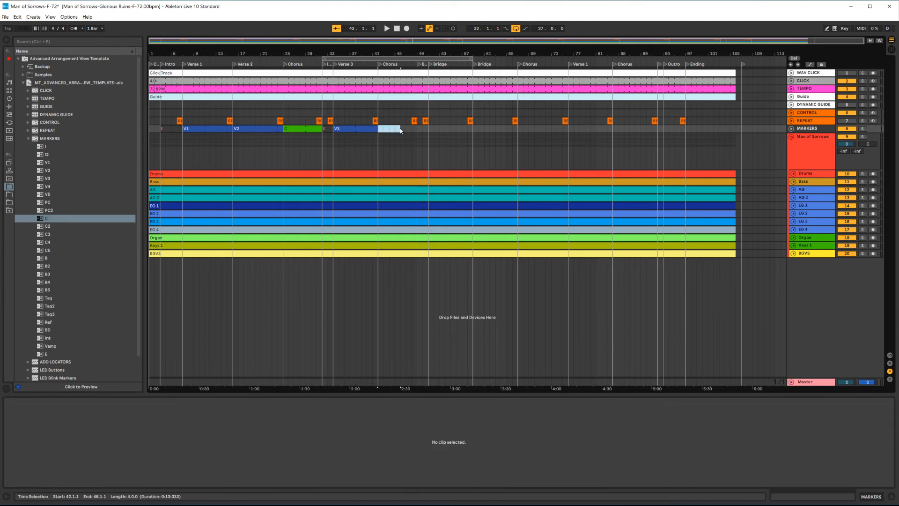
click(302, 129)
key(ctrl+c)
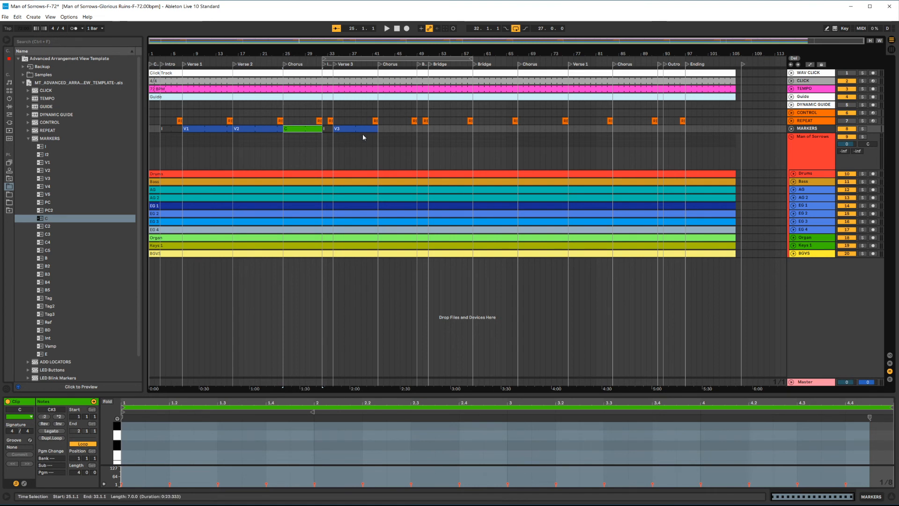
click(381, 132)
key(ctrl+v)
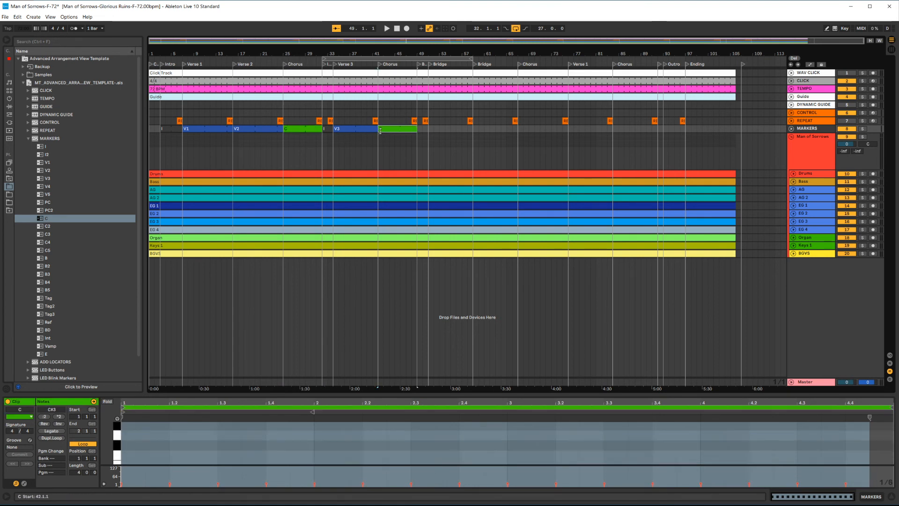
Step: Paste the C marker clip at the remaining two Chorus sections, lengthening the third one to reach Verse 1
click(518, 129)
key(ctrl+v)
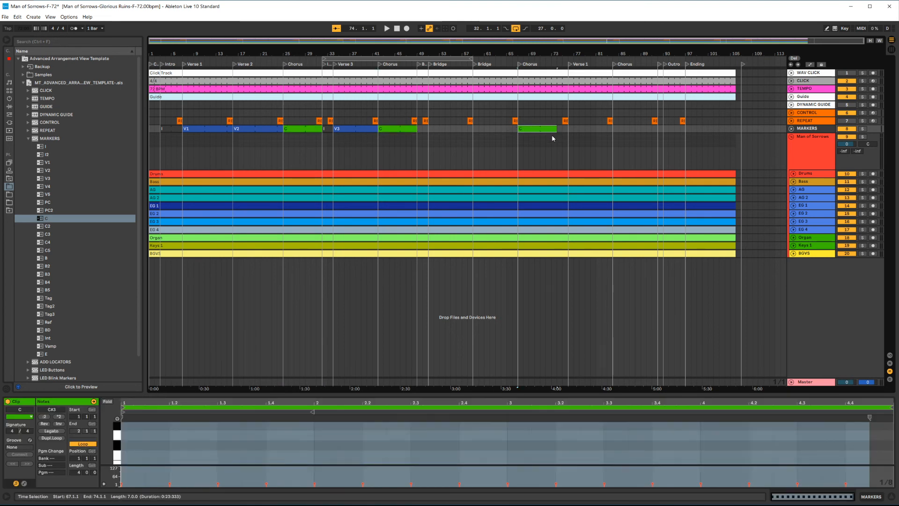
scroll(562, 139, up, 3)
drag(546, 129, 578, 132)
scroll(563, 144, down, 3)
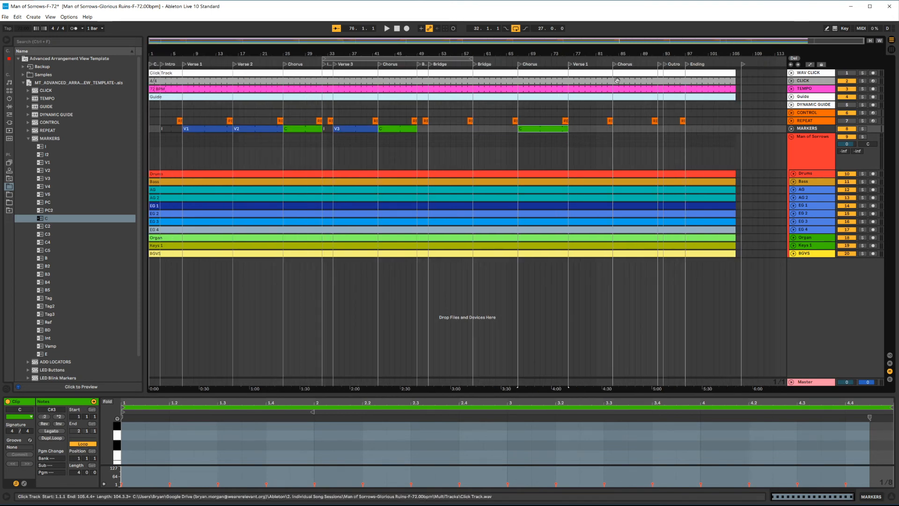
click(614, 127)
key(ctrl+v)
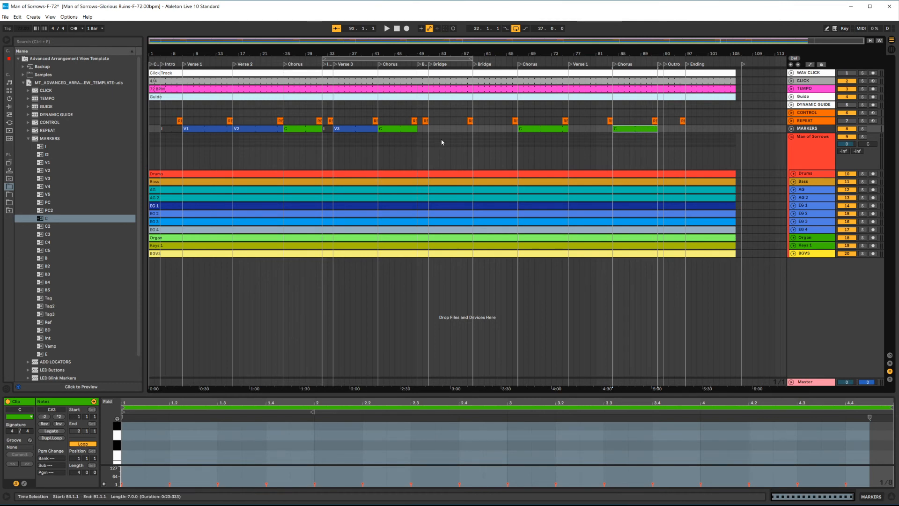
Step: Place the BD marker clip at the Breakdown and the B clip at the Bridge, extending B and duplicating it for the second Bridge
scroll(421, 130, up, 3)
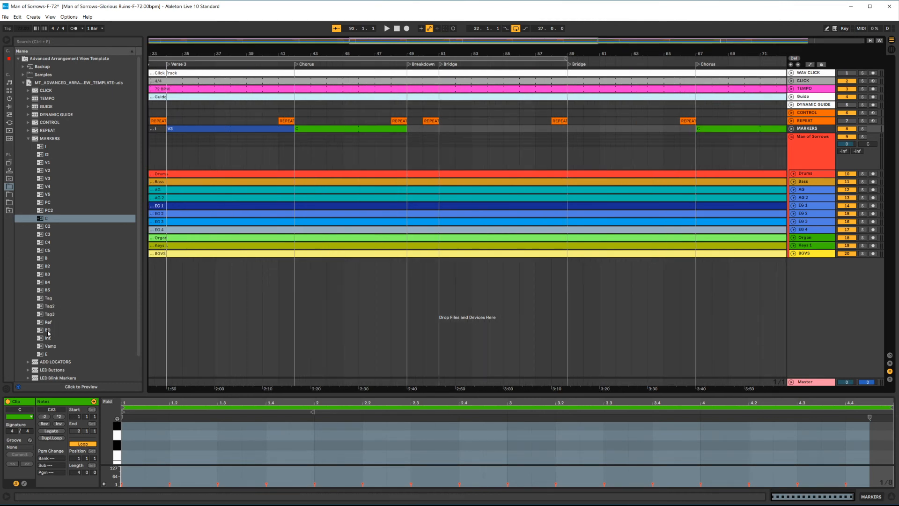
drag(47, 330, 407, 131)
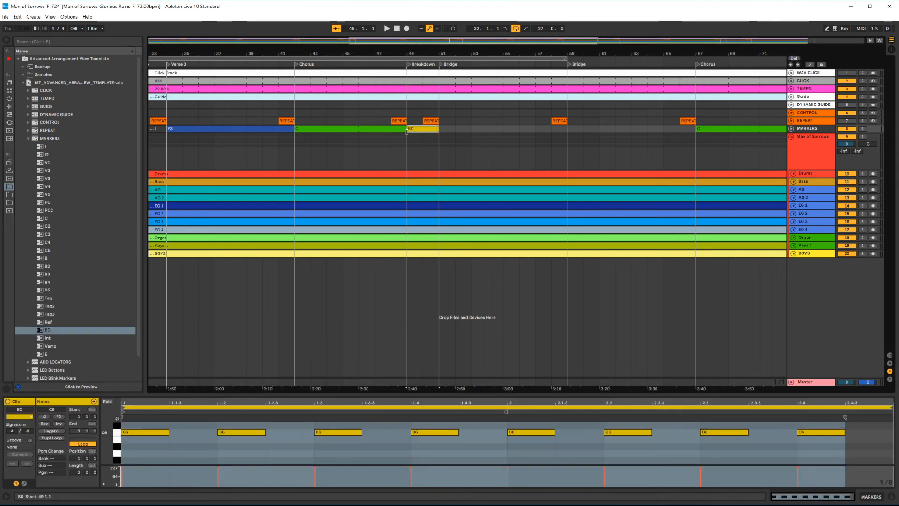
drag(41, 259, 441, 131)
drag(504, 130, 568, 131)
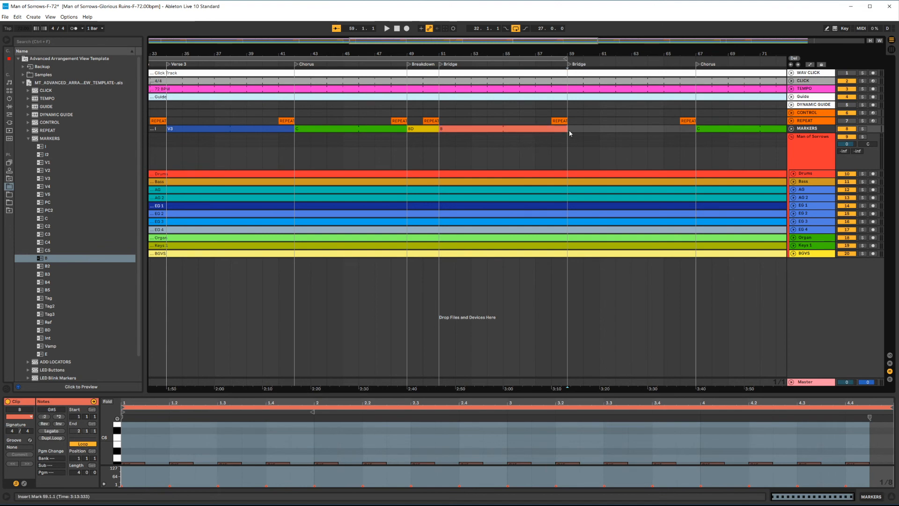
key(ctrl+d)
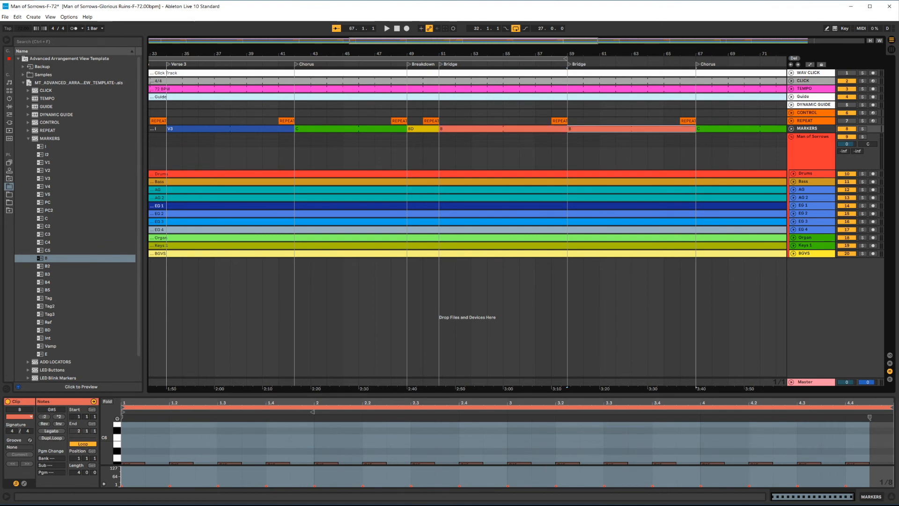
click(626, 164)
key(w)
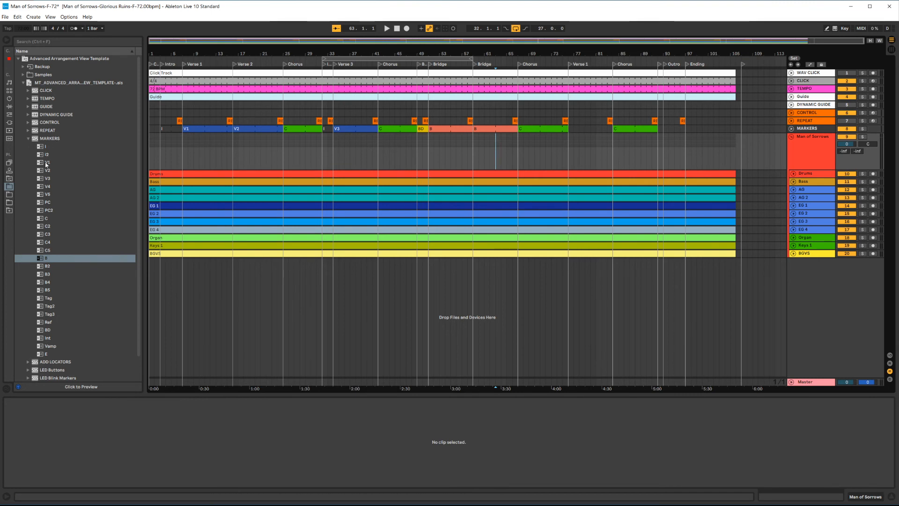
drag(47, 162, 604, 134)
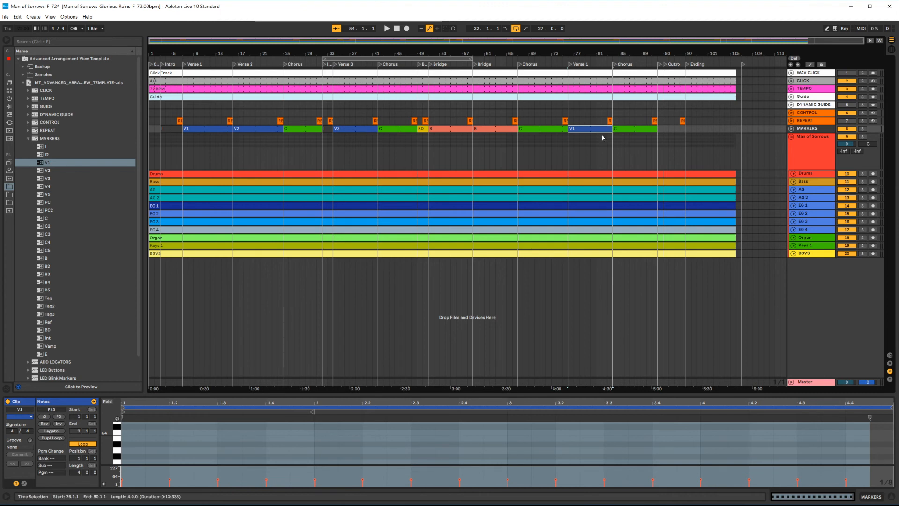
click(582, 112)
key(plus)
key(plus)
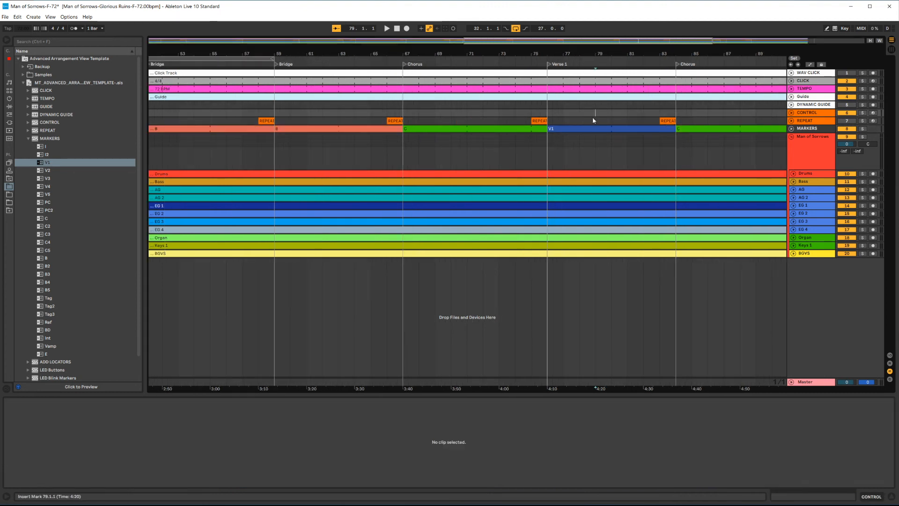
click(590, 129)
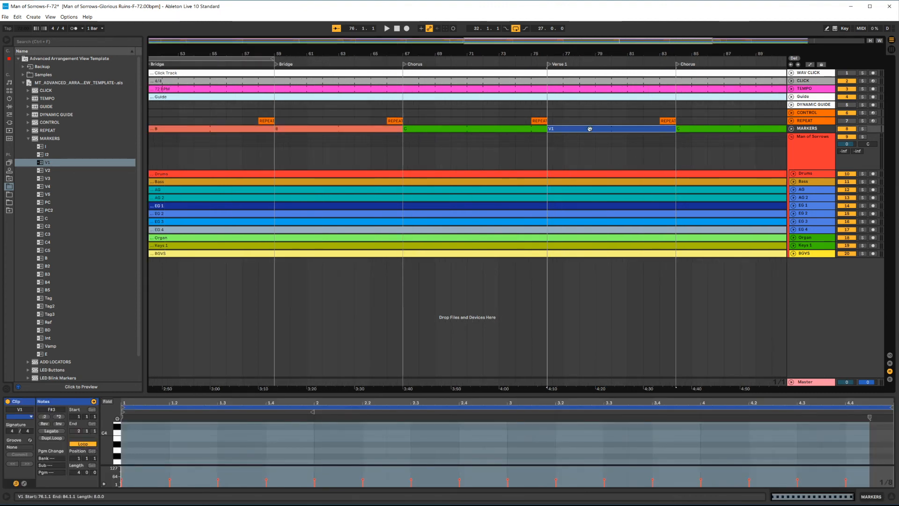
key(Delete)
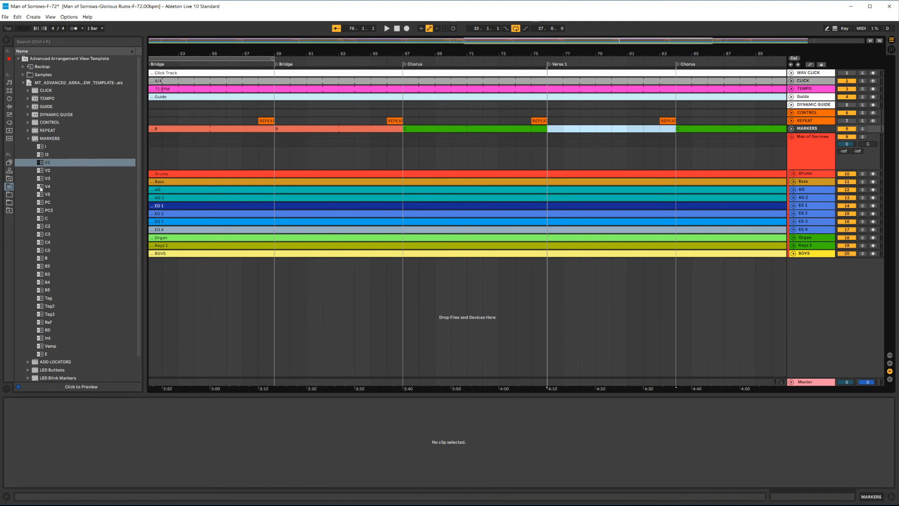
Step: Place the V4 marker clip at the last Verse 1 and extend it to the final Chorus
drag(41, 189, 549, 130)
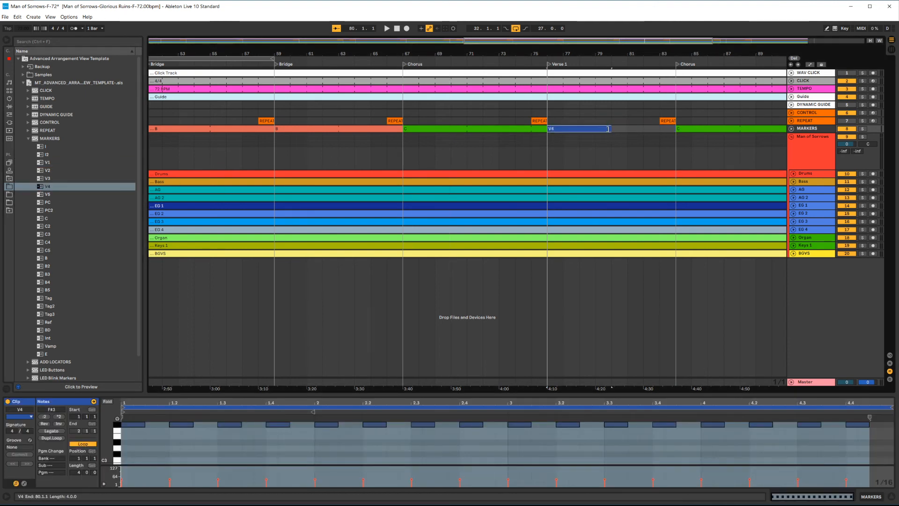
drag(609, 129, 673, 130)
click(594, 153)
key(w)
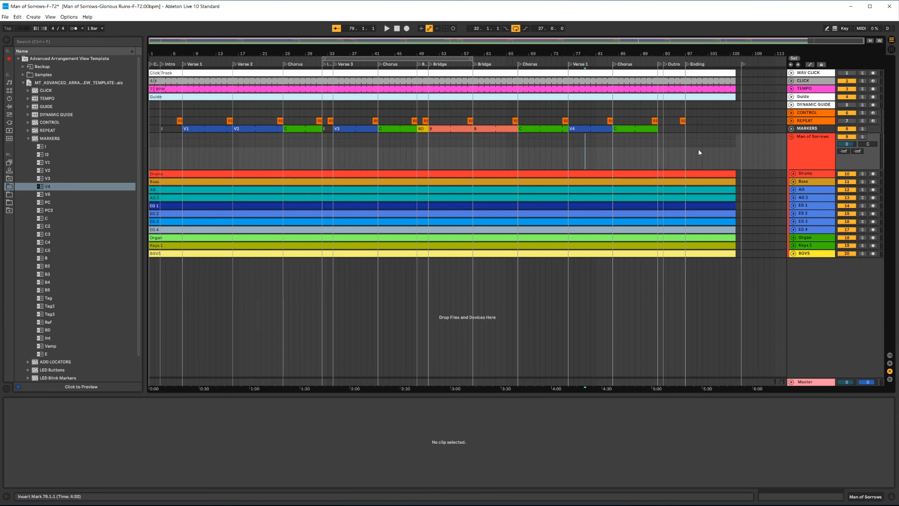
Step: Place the Int marker clip at the Outro and the E marker clip at the Ending
scroll(716, 147, up, 3)
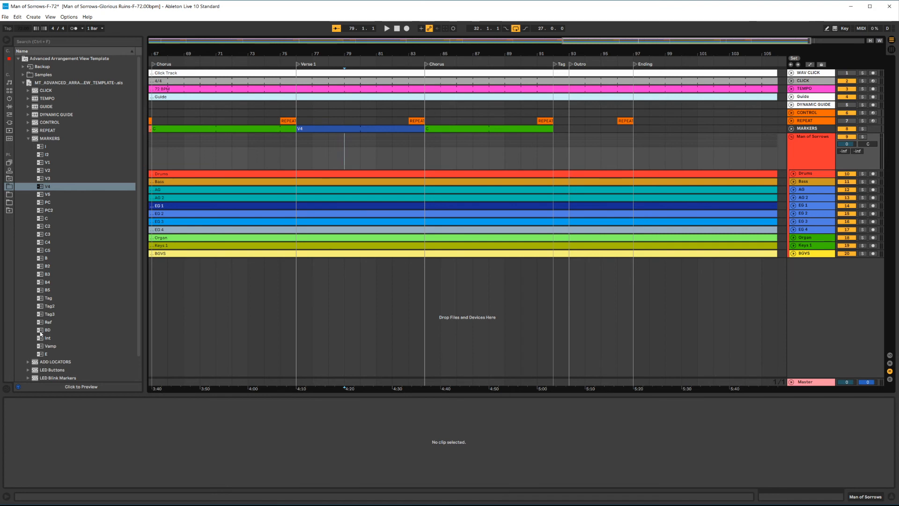
mouse_move(38, 340)
mouse_down()
mouse_move(417, 169)
mouse_move(578, 128)
mouse_move(633, 130)
mouse_up()
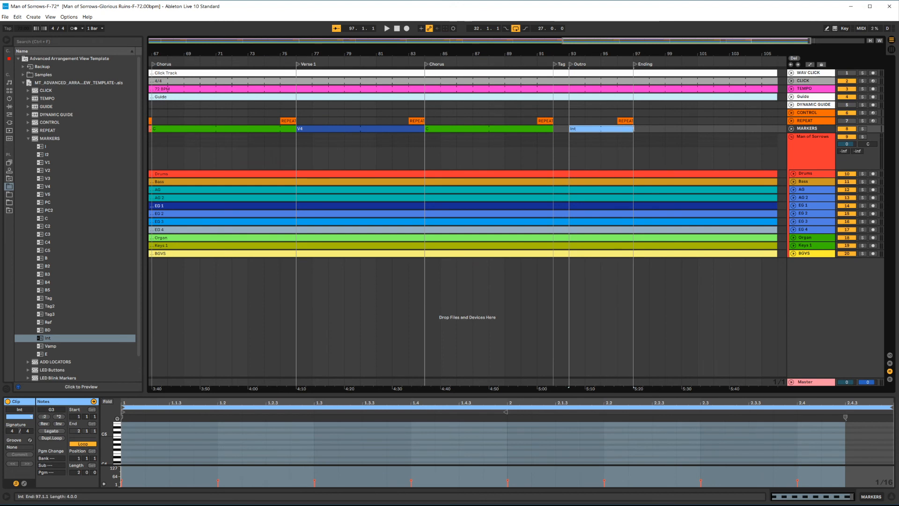
drag(47, 354, 662, 127)
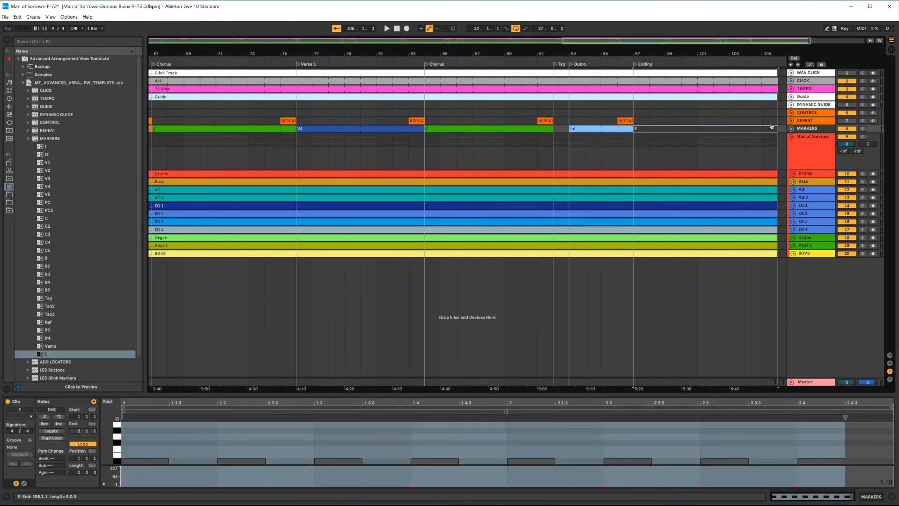
click(697, 147)
key(w)
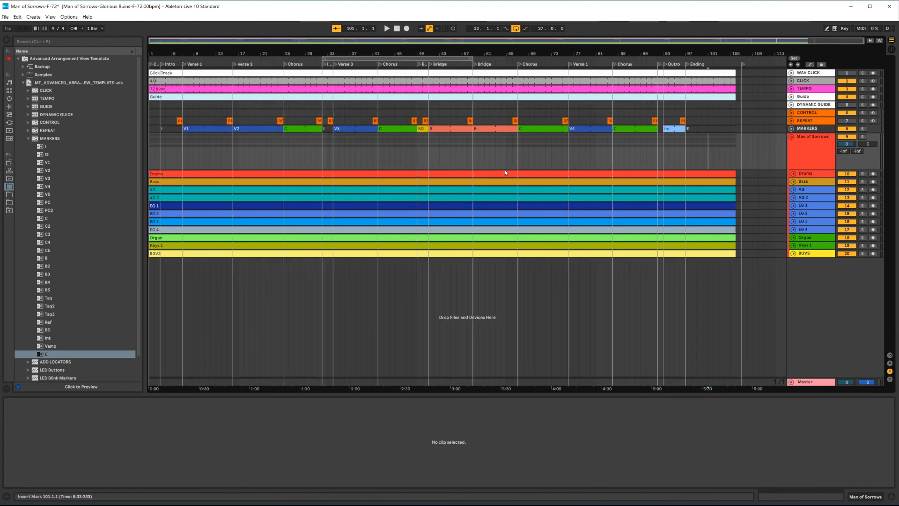
Step: Select time ranges across the multitrack audio clips to check them against the section markers
click(452, 157)
drag(429, 160, 513, 154)
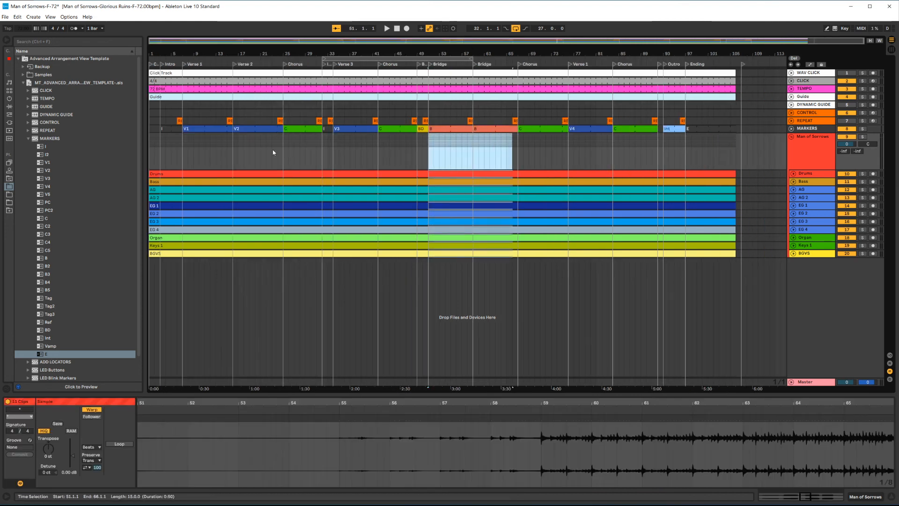
drag(189, 156, 390, 158)
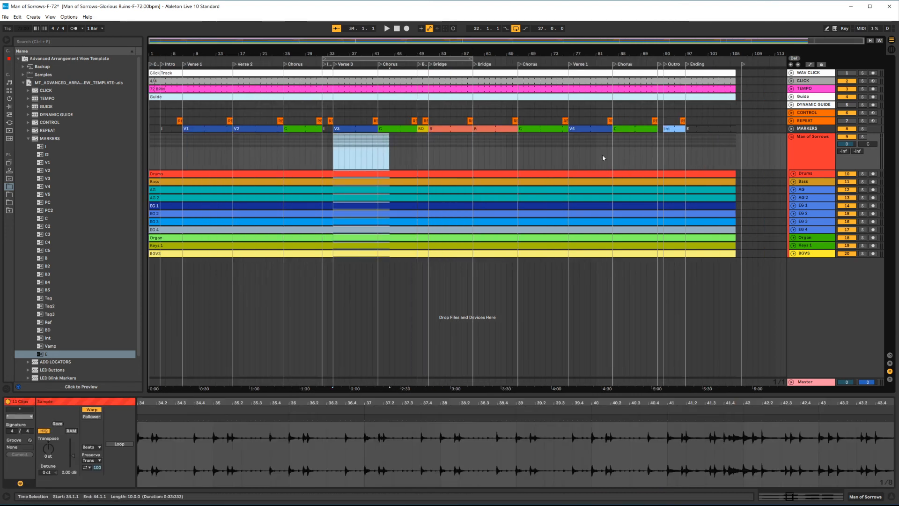
drag(573, 157, 625, 156)
click(601, 159)
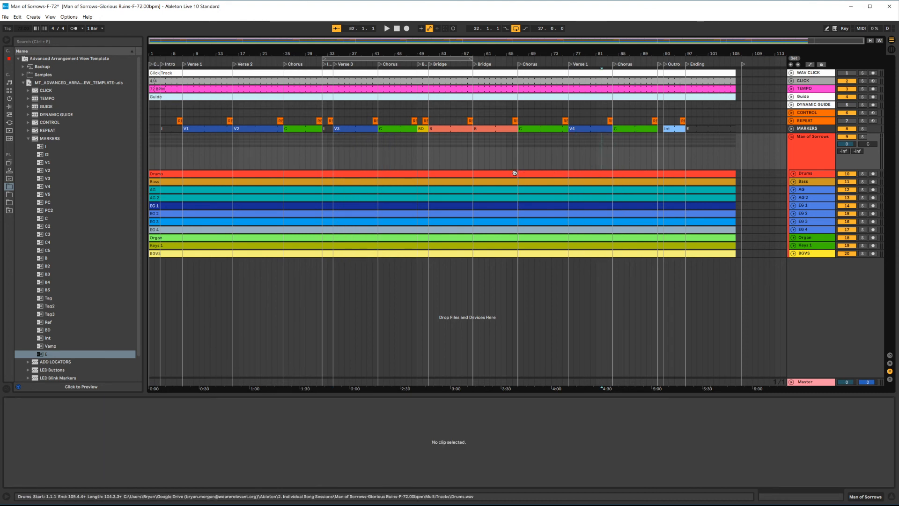
Step: Save the set and expand the EG 1 and EG 2 tracks
key(ctrl+s)
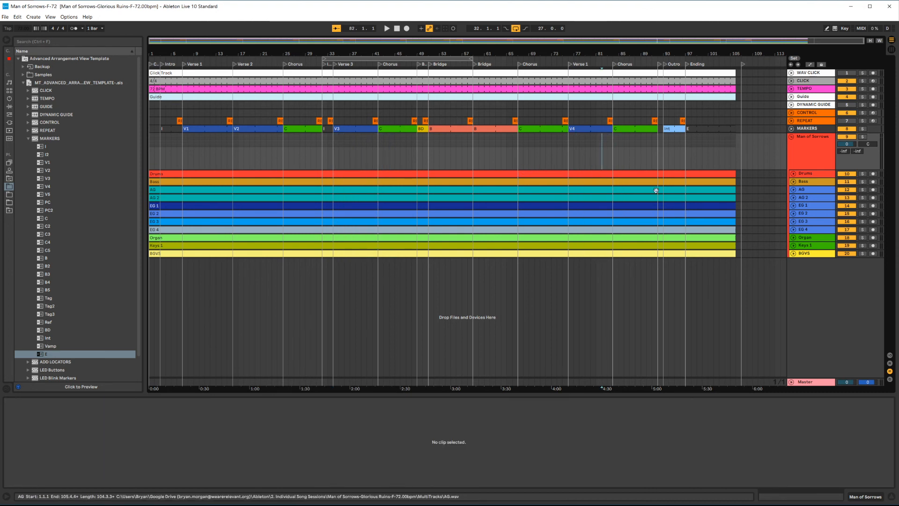
click(811, 211)
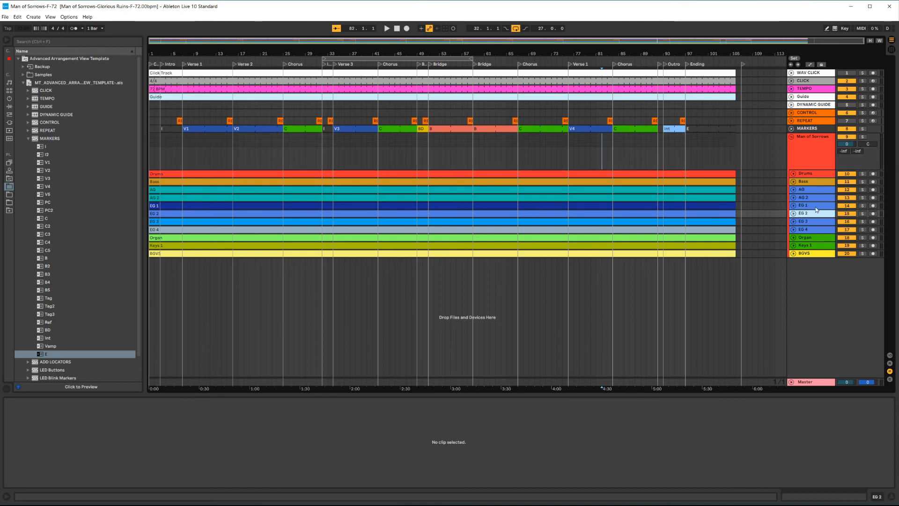
click(816, 206)
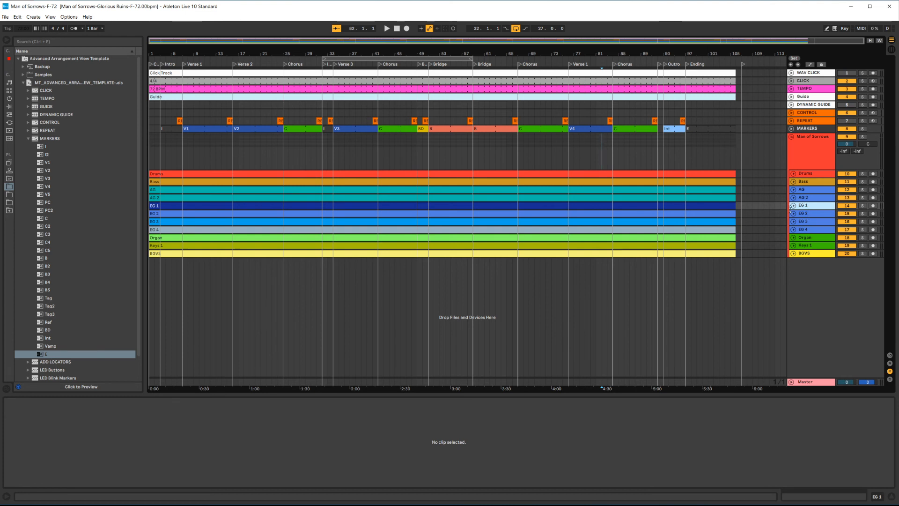
click(793, 205)
click(793, 235)
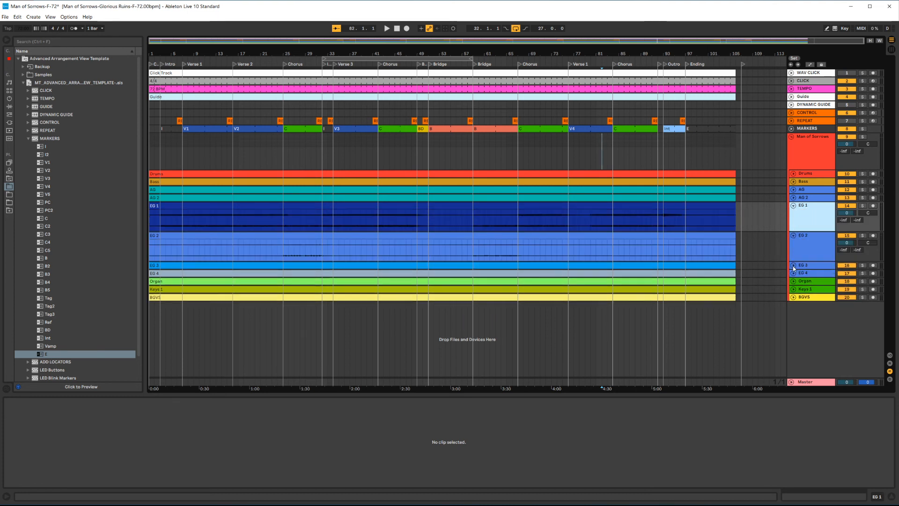
Step: Expand EG 3 and EG 4 and audition the electric guitar tracks by soloing each during playback from Verse 2 and the Chorus
click(793, 265)
click(793, 295)
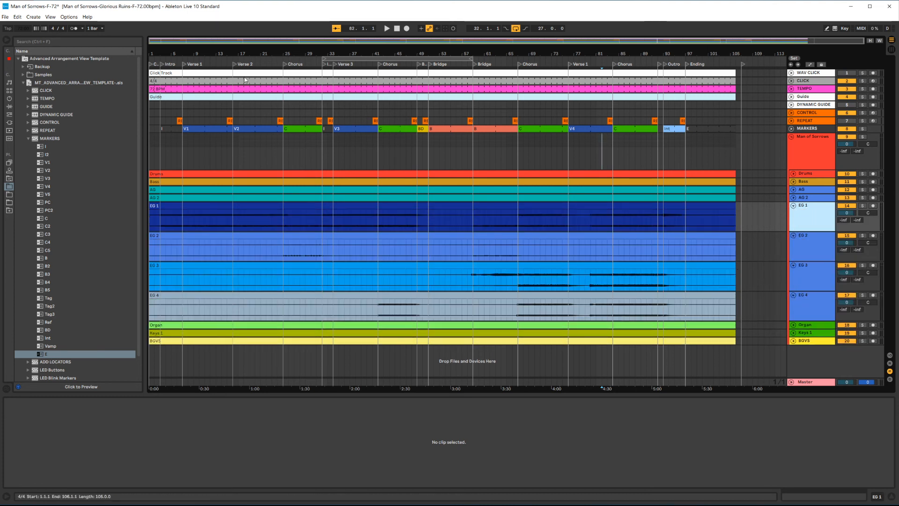
key(space)
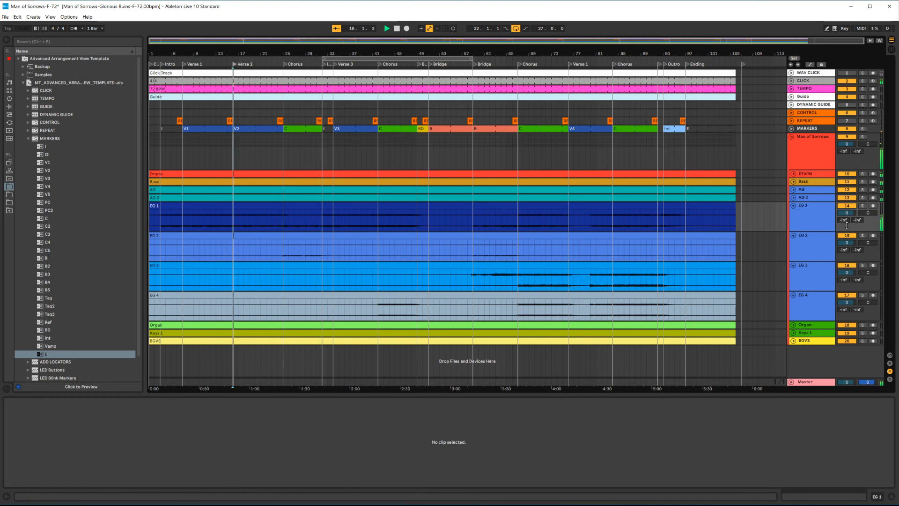
click(863, 205)
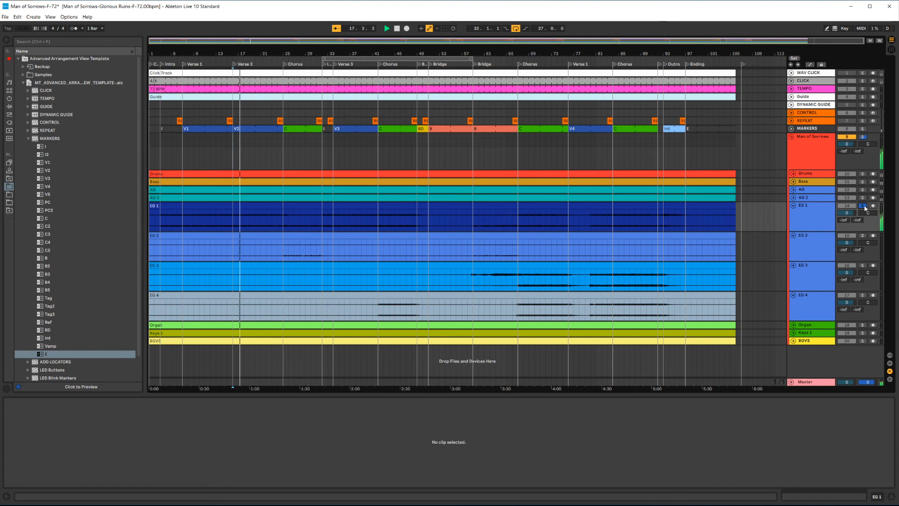
click(356, 69)
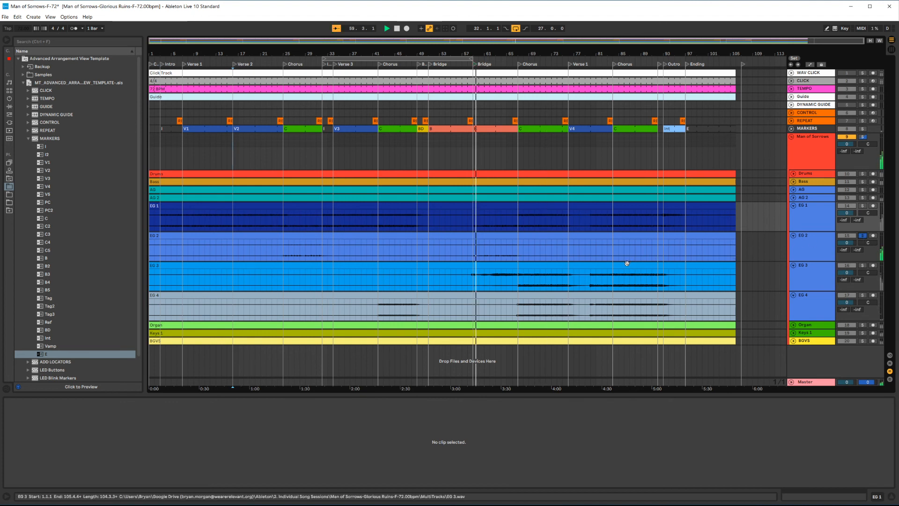
click(863, 265)
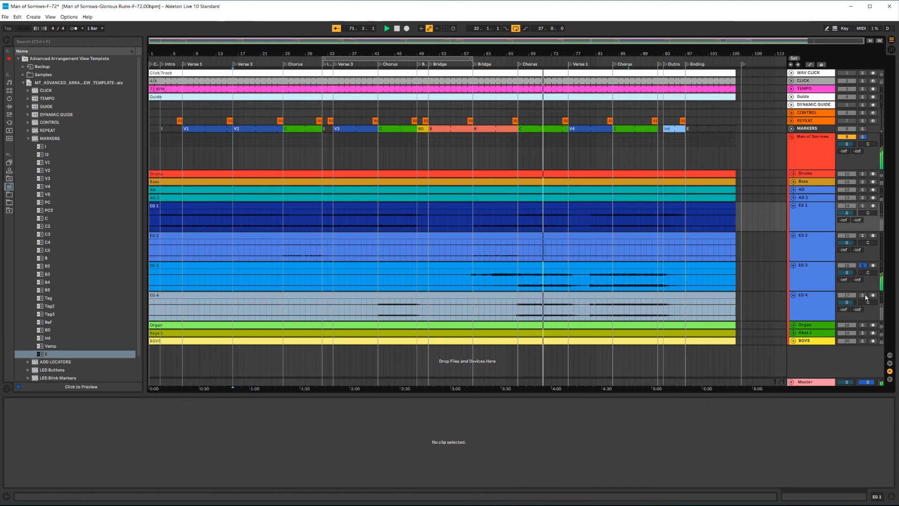
click(861, 295)
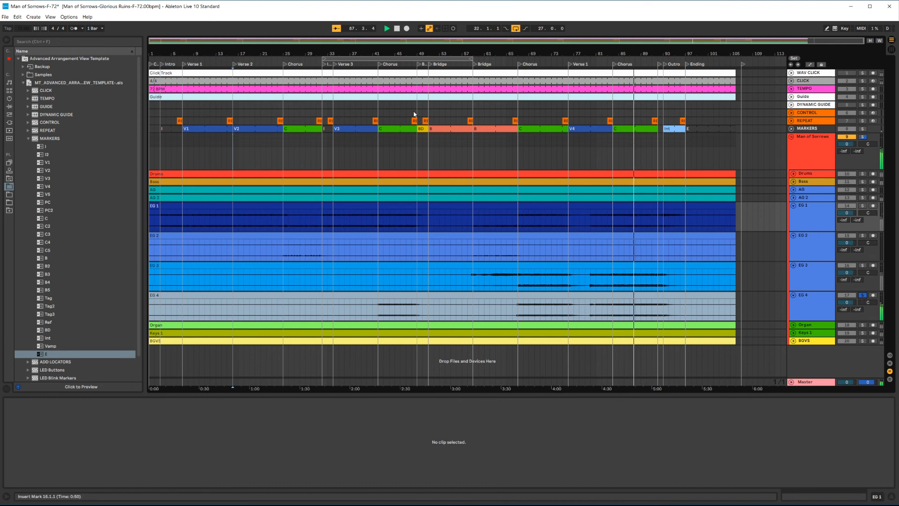
click(392, 64)
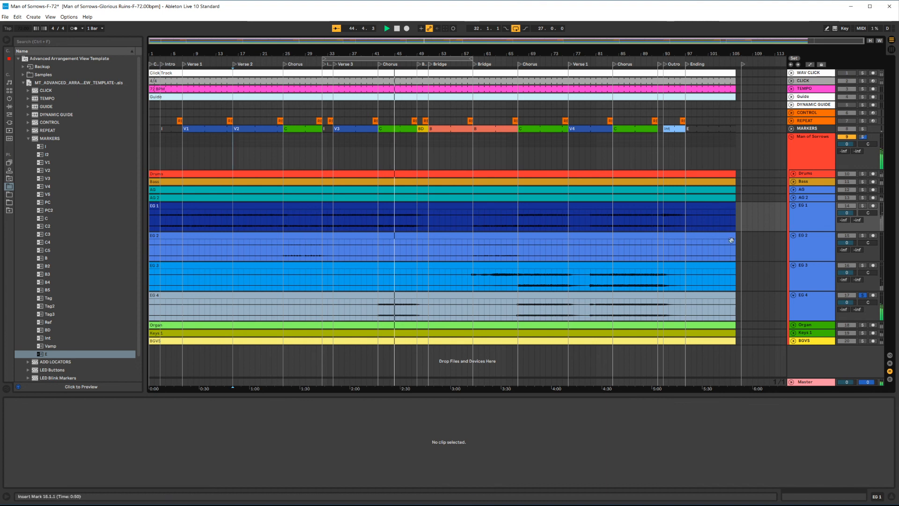
Step: Rename the EG 4 track as EG4-R
click(808, 297)
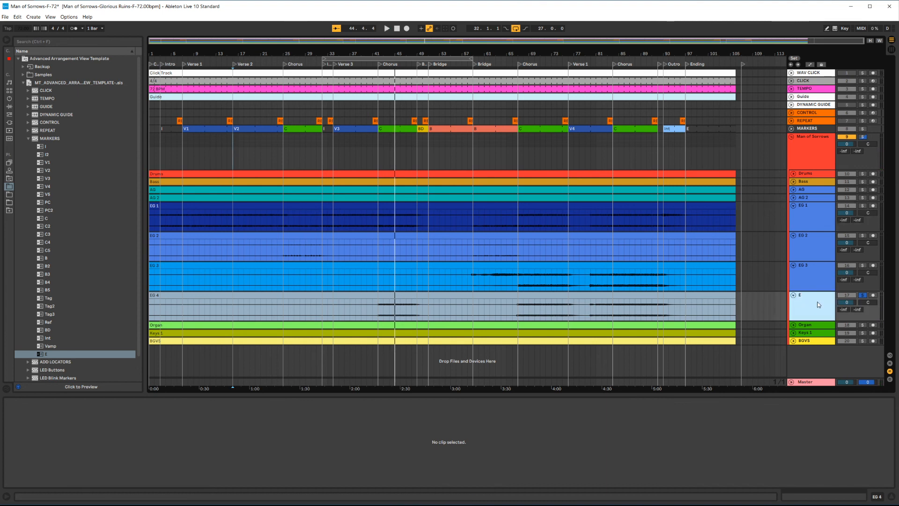
text(-)
key(Return)
Step: Rename the EG 1 track as EG1-L
click(813, 217)
key(ctrl+r)
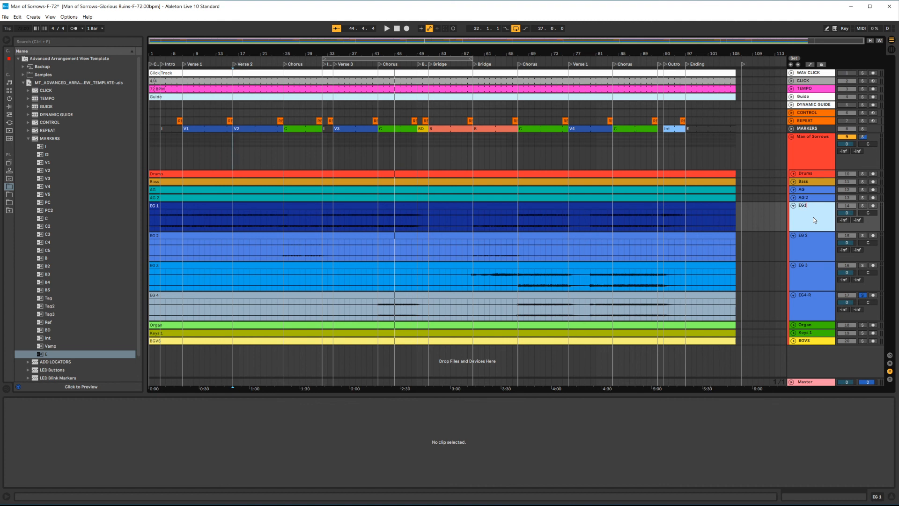
text(EG1-L)
key(Return)
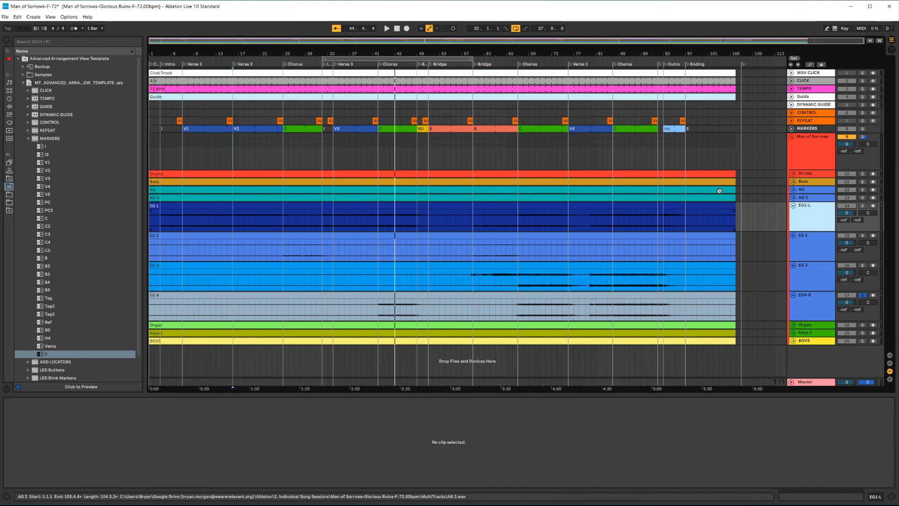
Step: Audition the EG 3 track soloed during playback from the third Chorus
click(809, 242)
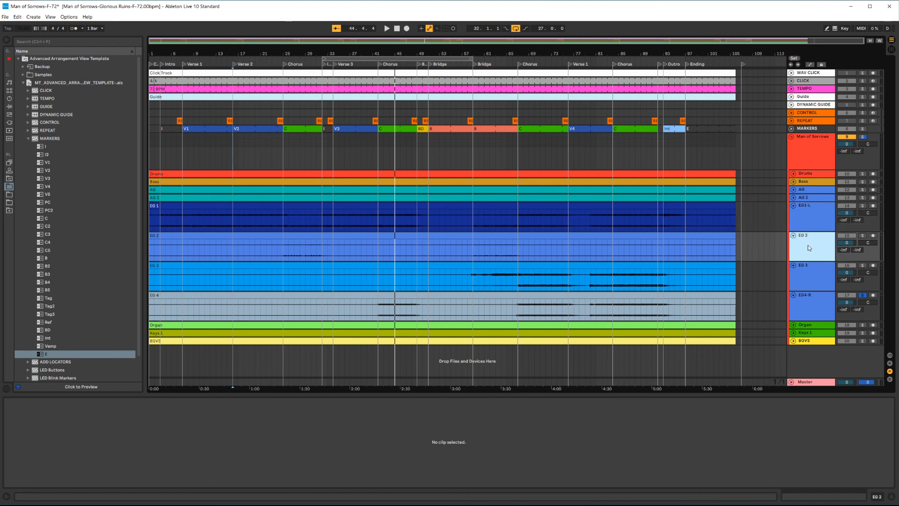
scroll(296, 255, up, 3)
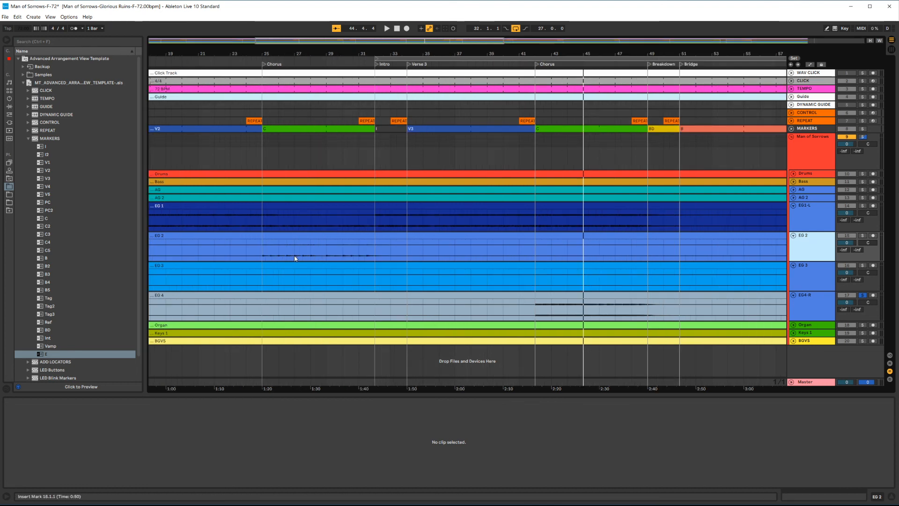
scroll(296, 254, down, 3)
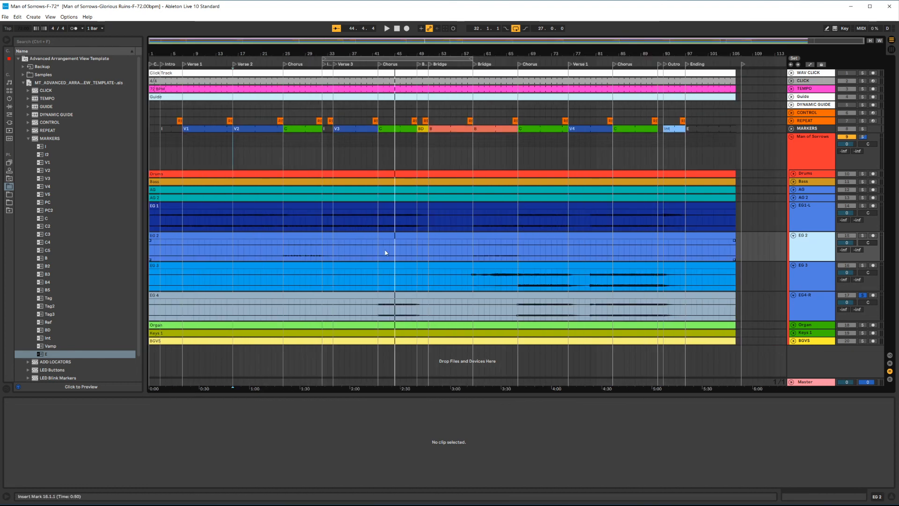
click(822, 274)
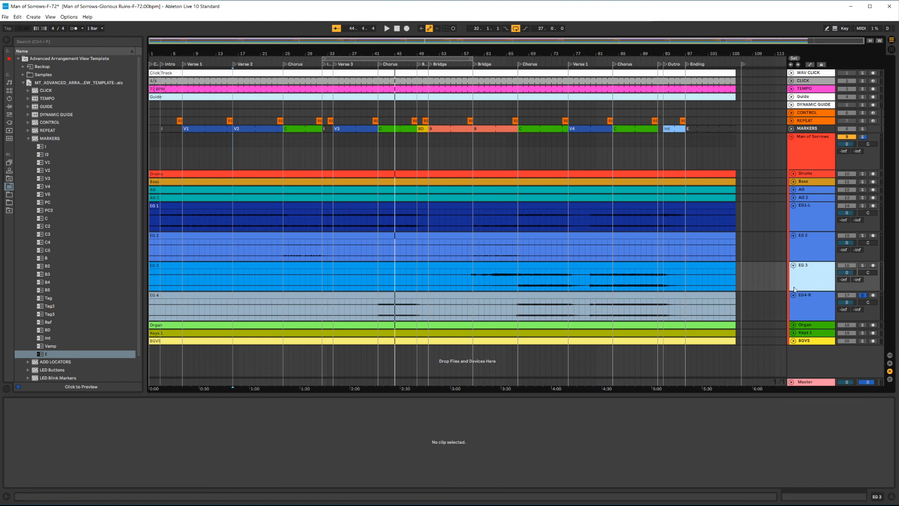
click(519, 64)
key(space)
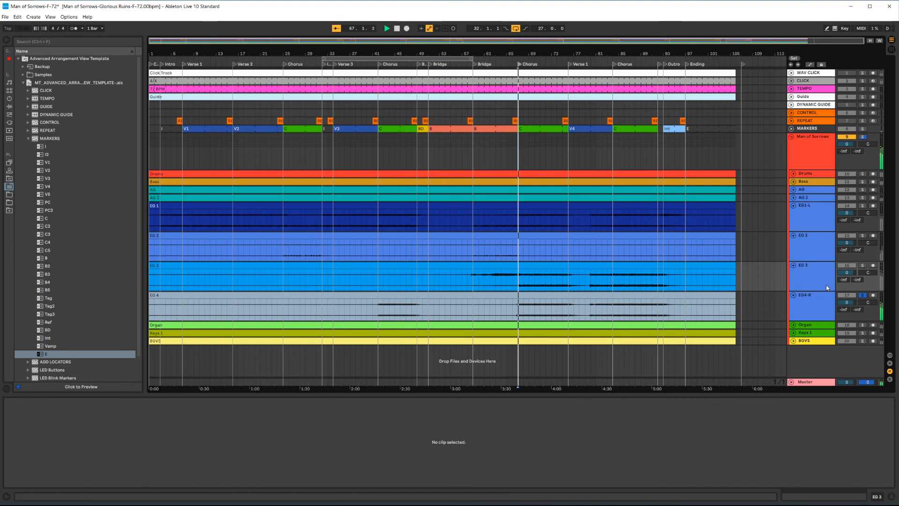
click(862, 265)
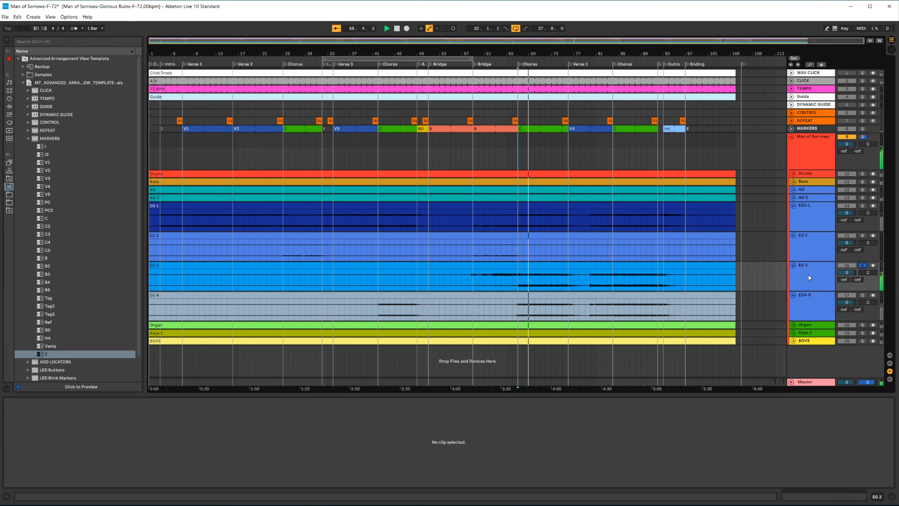
key(space)
Step: Rename the EG 3 track as EG3-R2
click(824, 272)
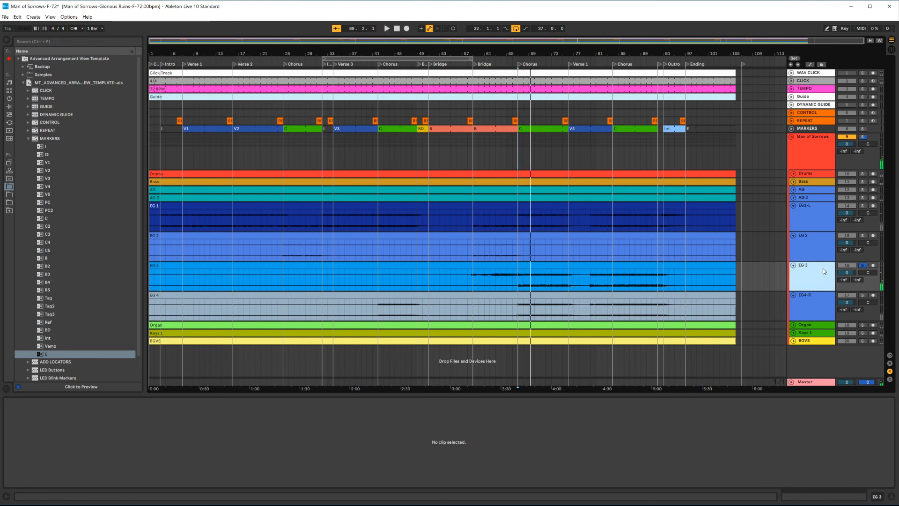
key(ctrl+r)
text(EG3-)
key(Return)
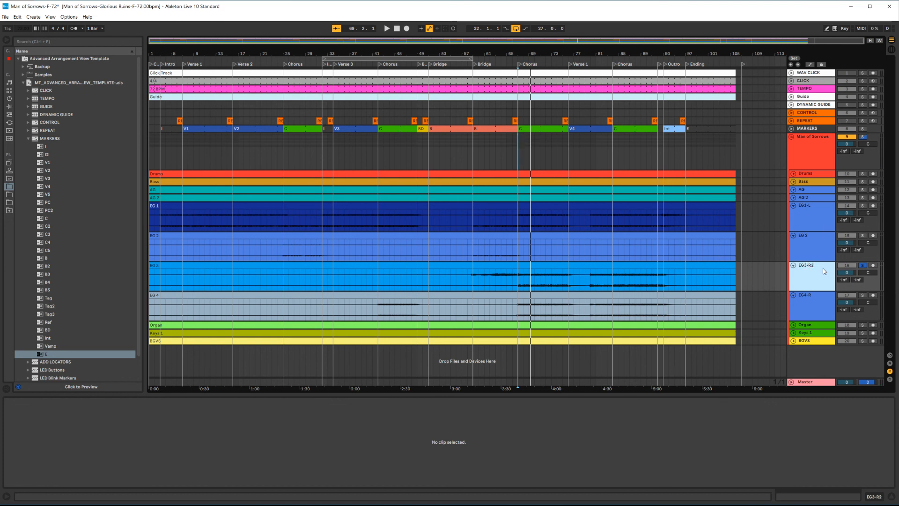
Step: Collapse the four electric guitar tracks back to single-row height
click(793, 205)
click(793, 213)
click(793, 221)
click(793, 229)
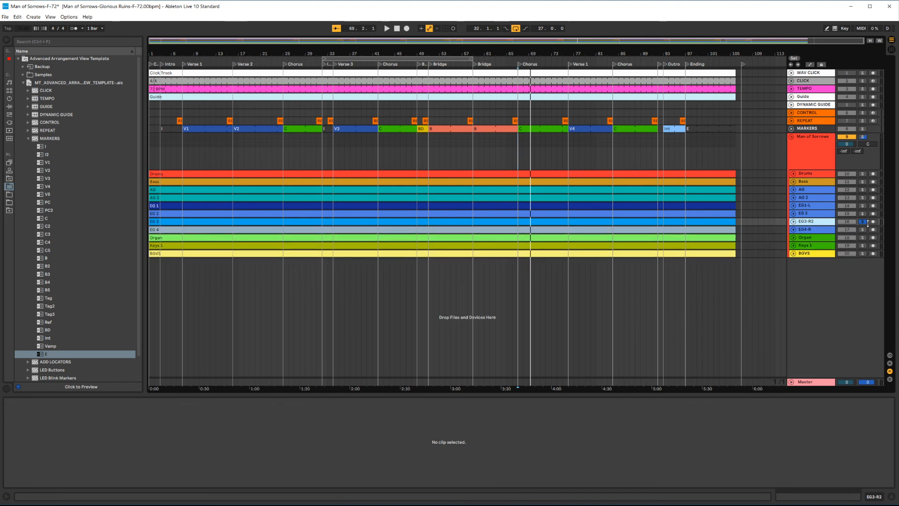
click(760, 211)
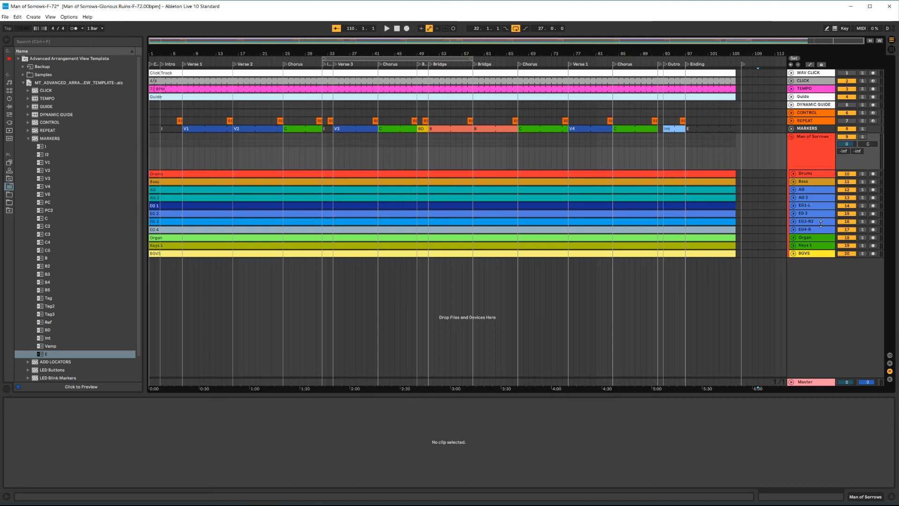
Step: Toggle the track activators for Drums, Bass, AG, EG1-L and EG4-R, briefly expanding AG 2
click(847, 175)
click(850, 182)
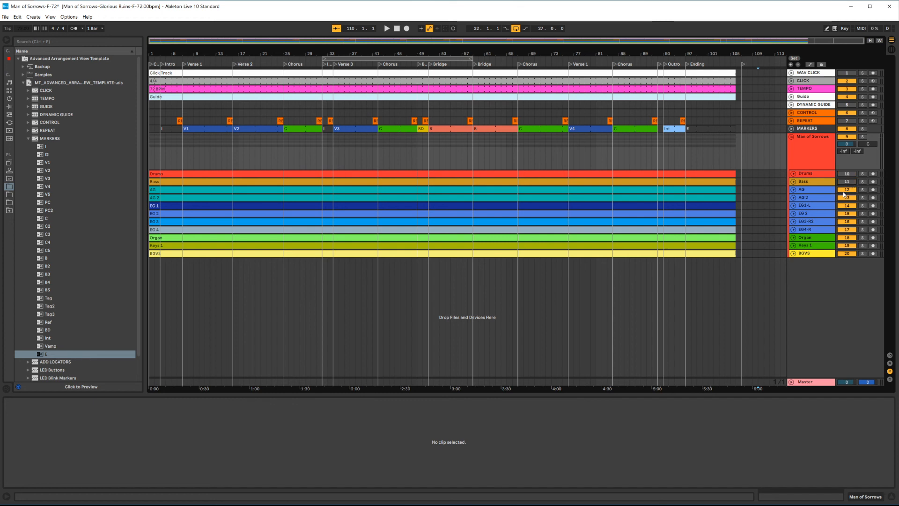
click(845, 190)
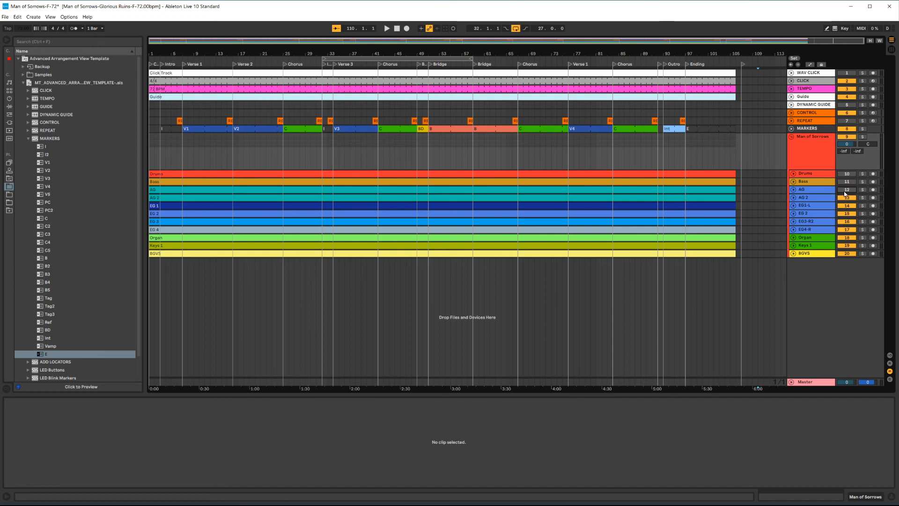
click(793, 197)
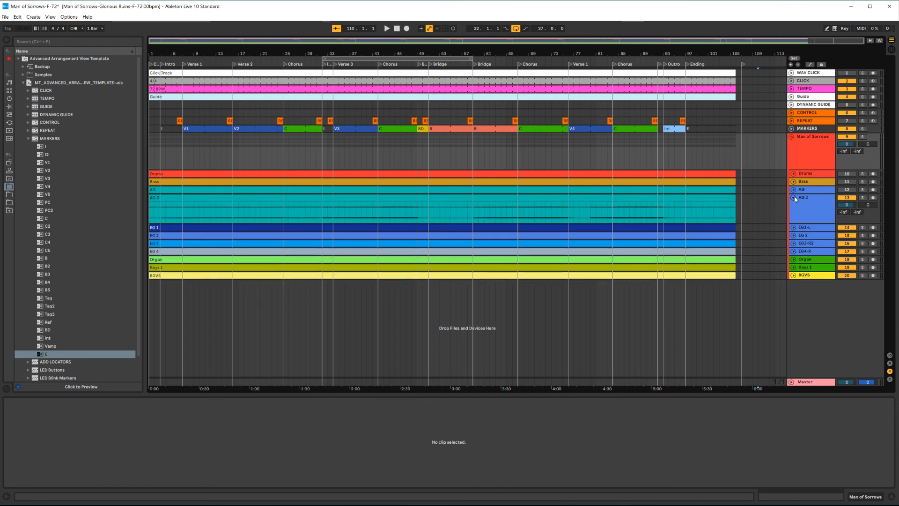
drag(846, 204, 846, 208)
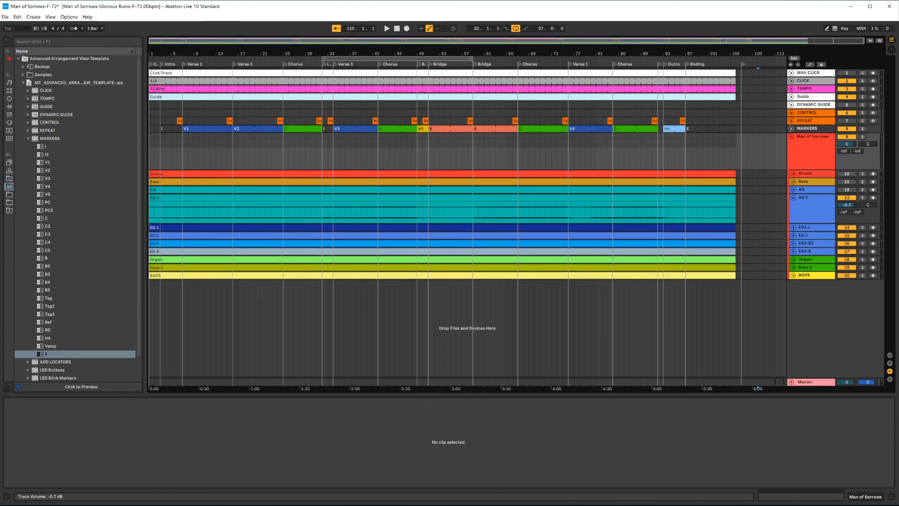
click(793, 198)
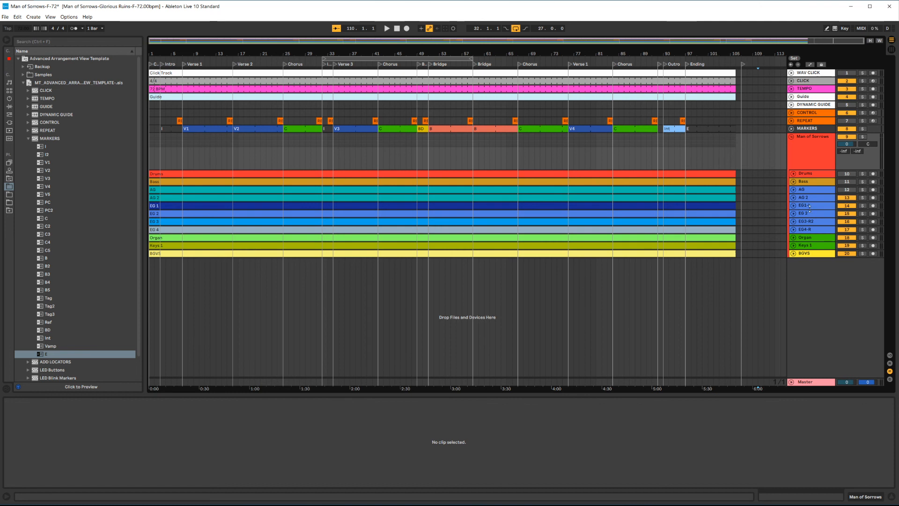
click(851, 207)
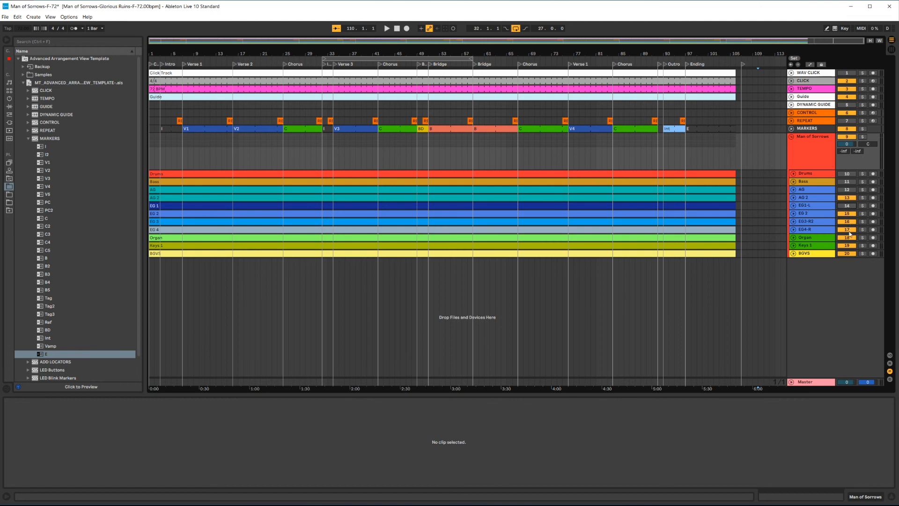
click(850, 230)
Step: Expand the BGVS track and audition it soloed during playback from the third Chorus
click(793, 253)
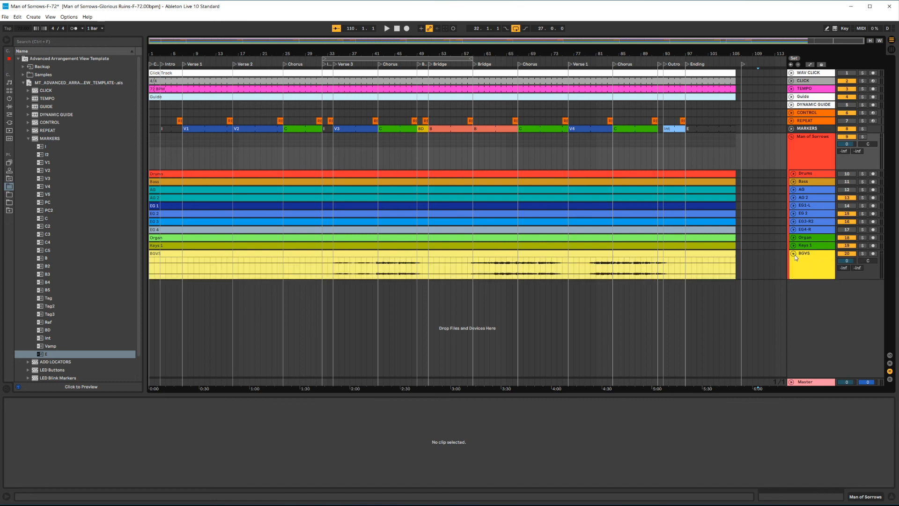
click(519, 66)
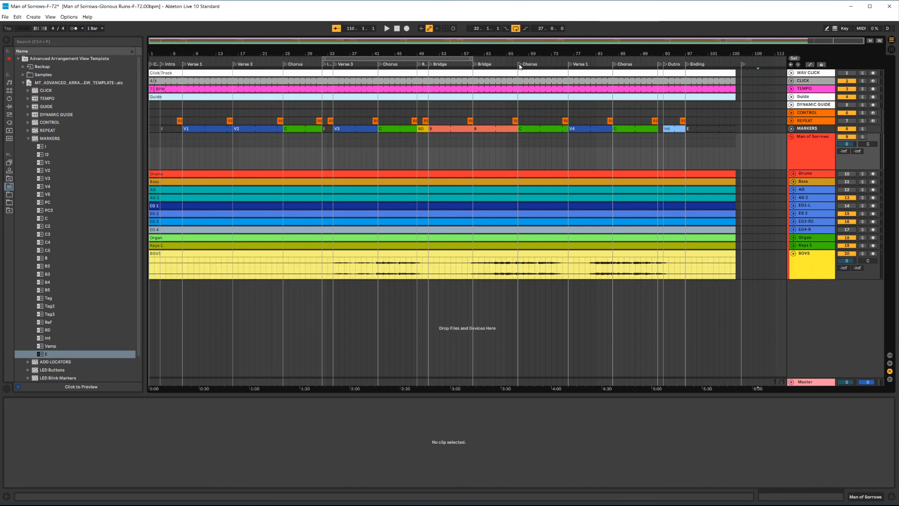
click(862, 253)
key(space)
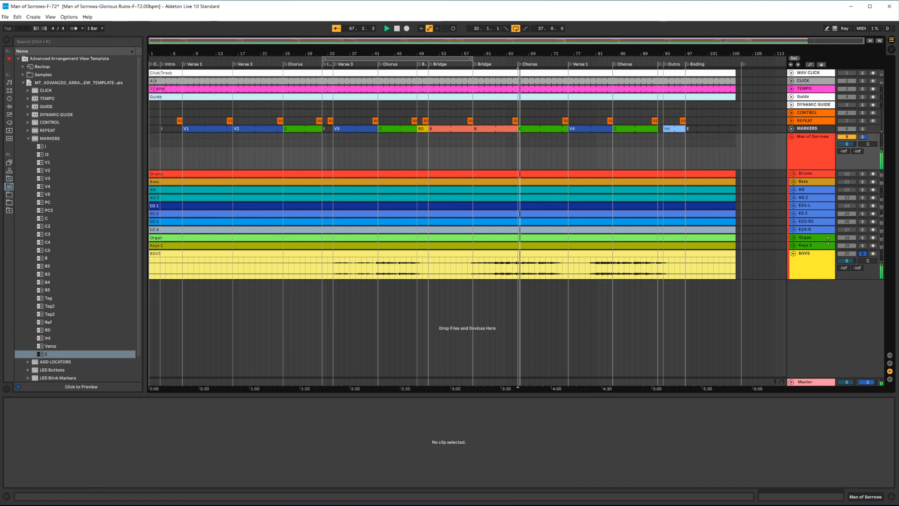
click(862, 254)
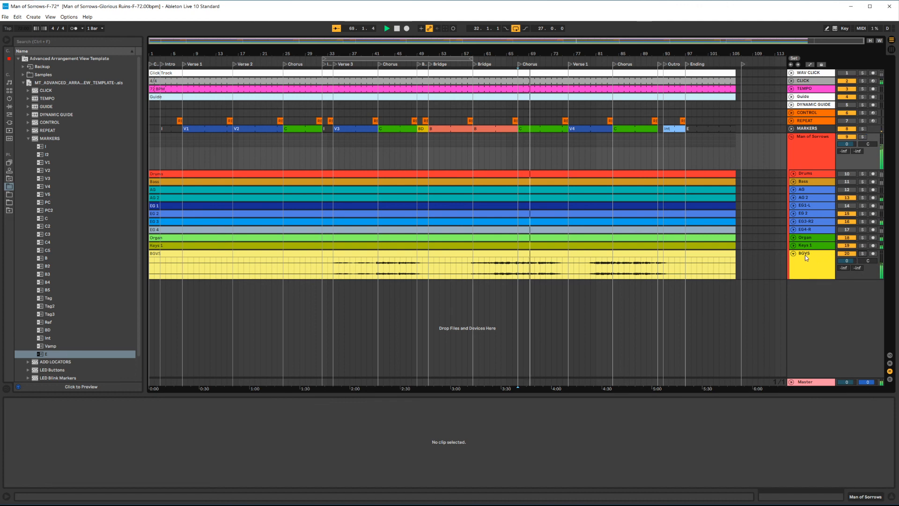
click(793, 254)
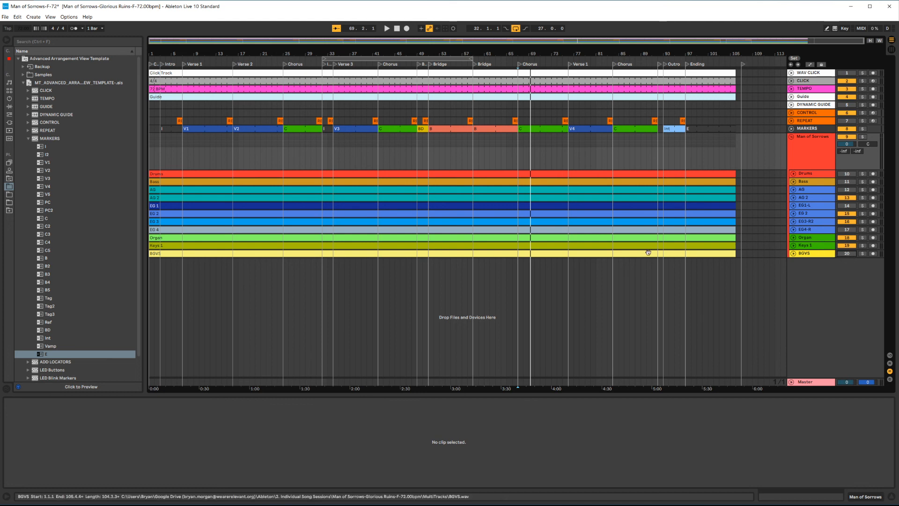
Step: Save the set and open the BGVS clip's details
key(ctrl+s)
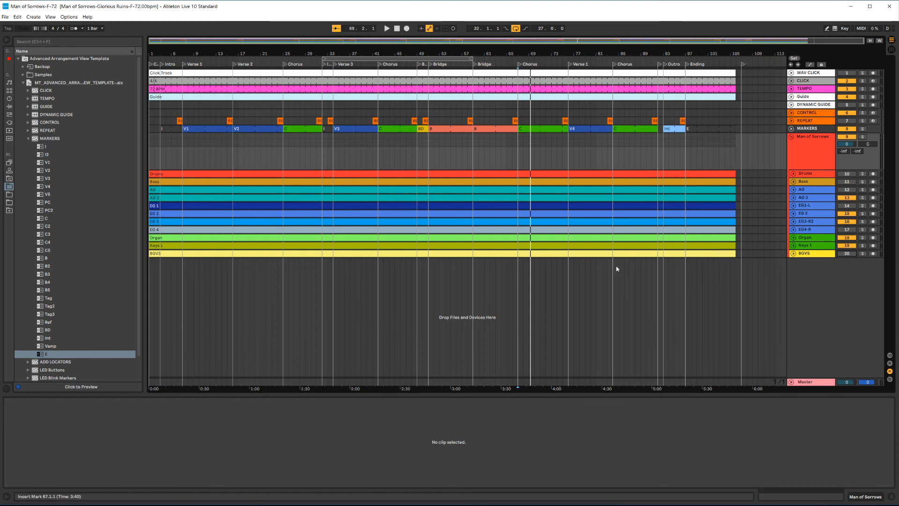
click(793, 254)
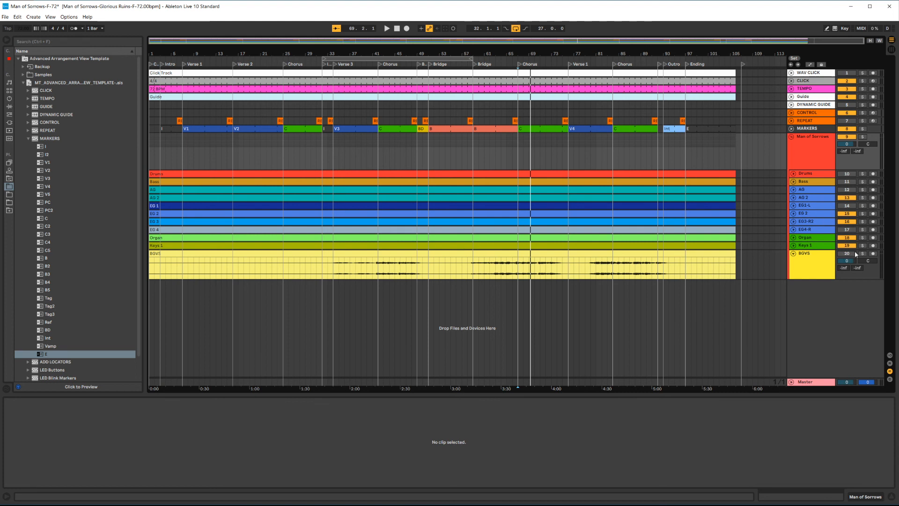
click(793, 254)
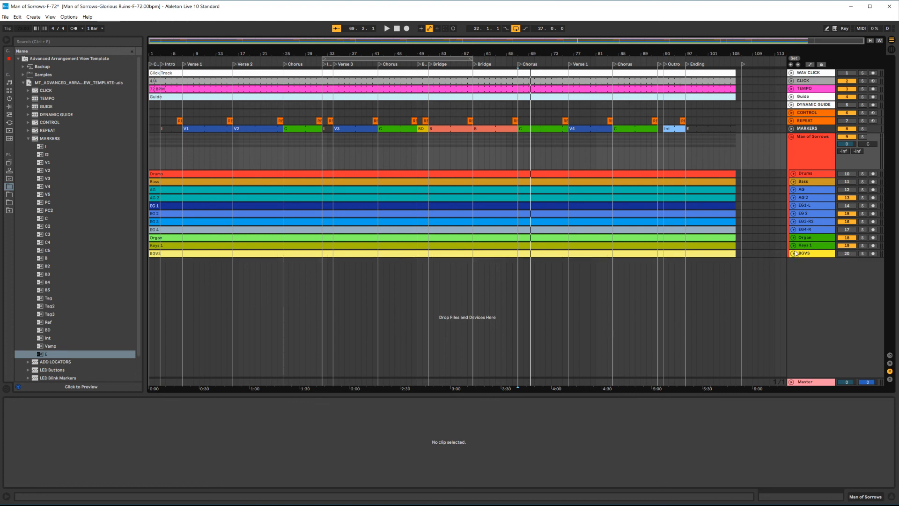
click(796, 255)
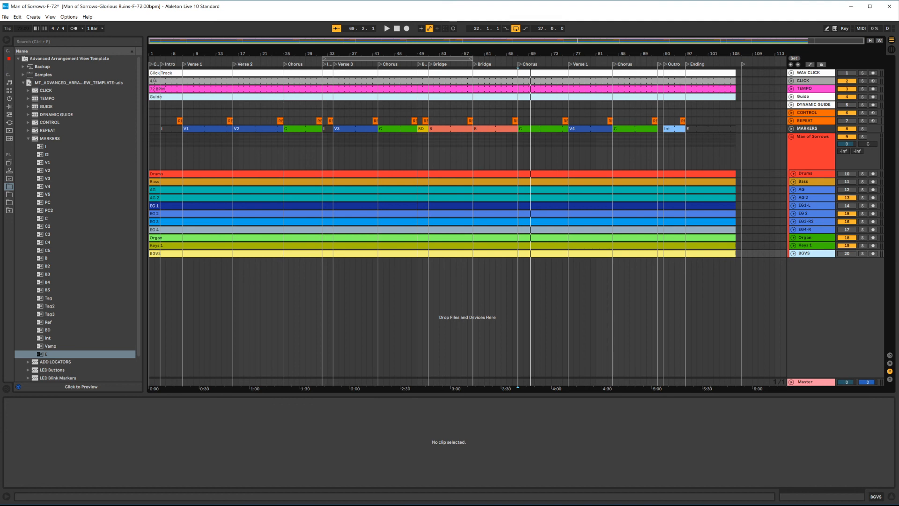
click(846, 206)
click(846, 206)
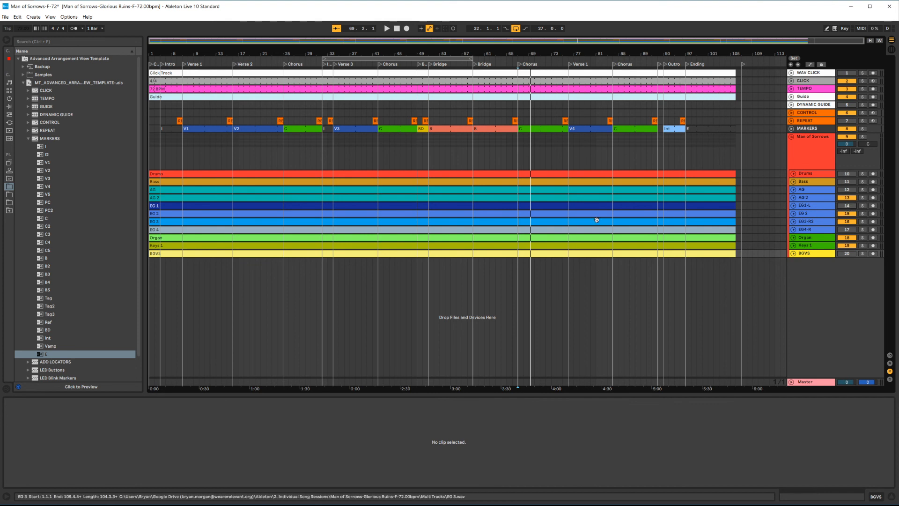
click(294, 332)
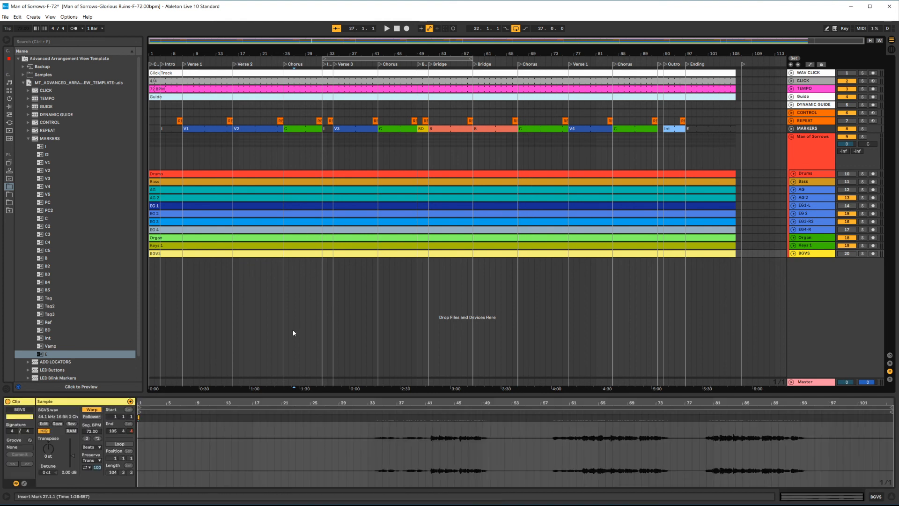
key(ctrl+s)
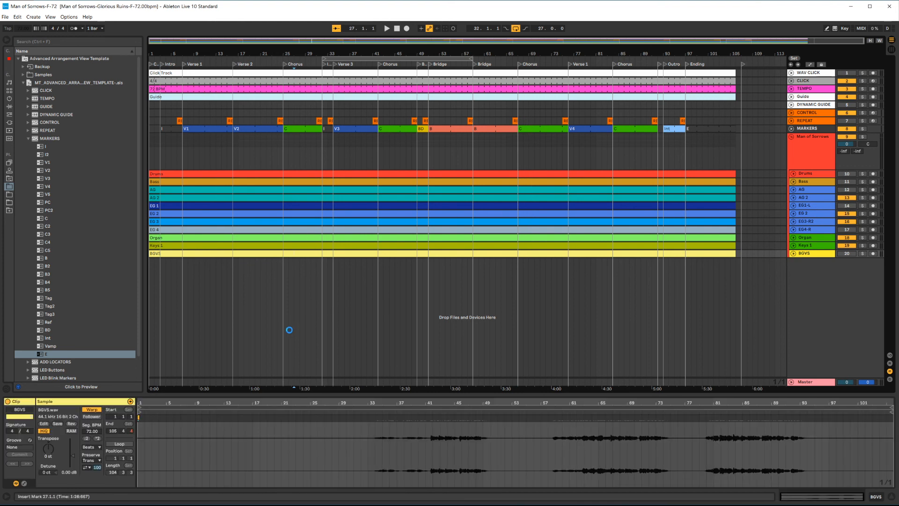